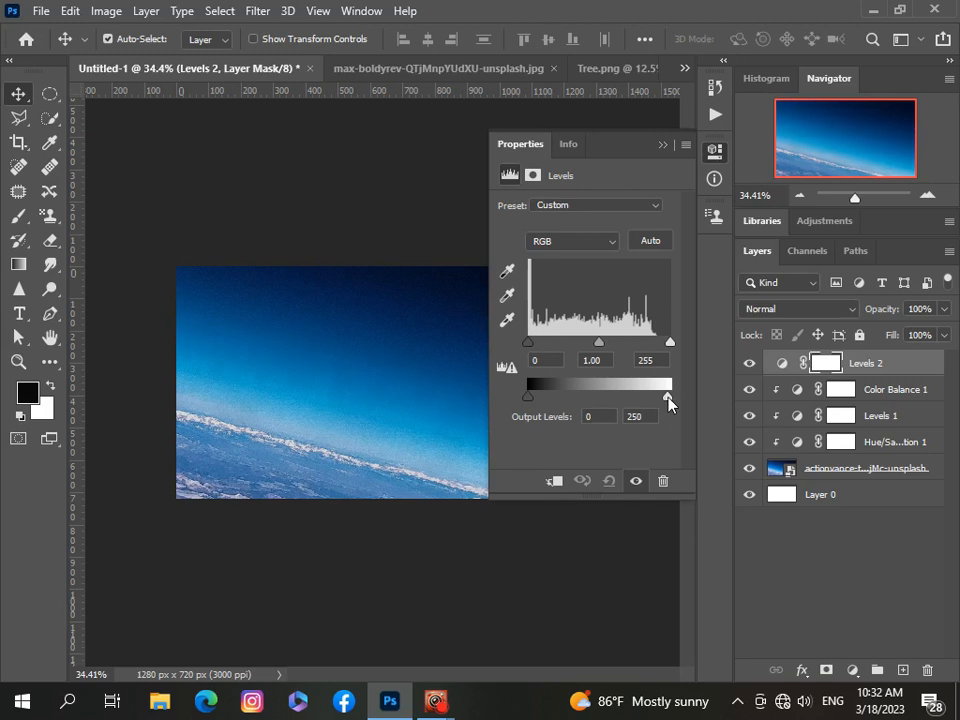
Darken the Levels 2 adjustment by setting the white output level to 215 and the black input level to 12.
drag(669, 402, 646, 406)
drag(528, 342, 535, 346)
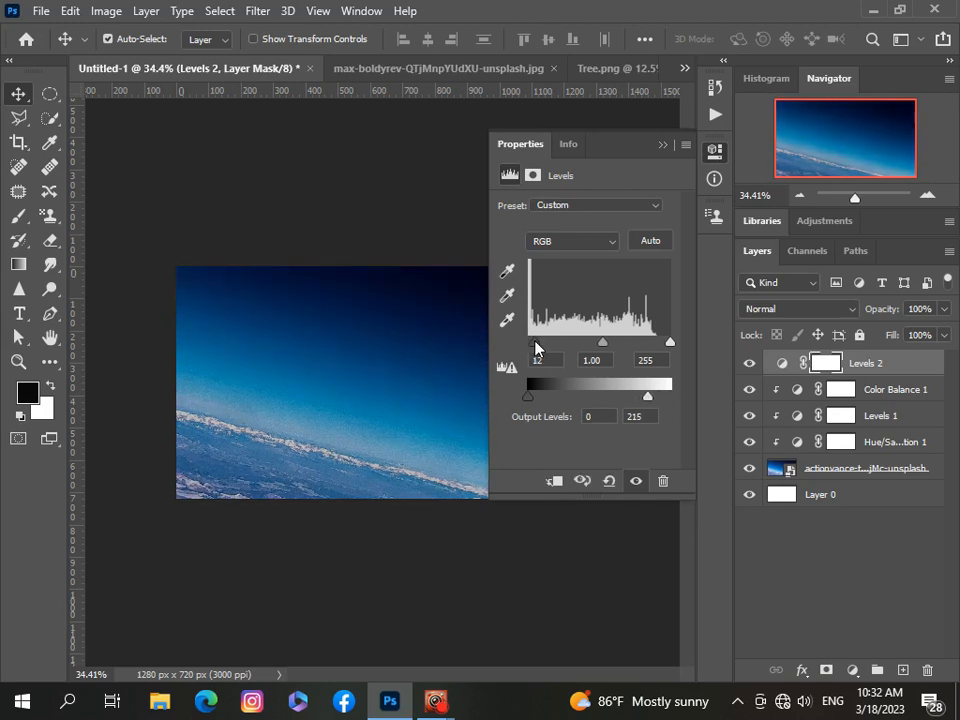
click(664, 144)
scroll(569, 395, up, 3)
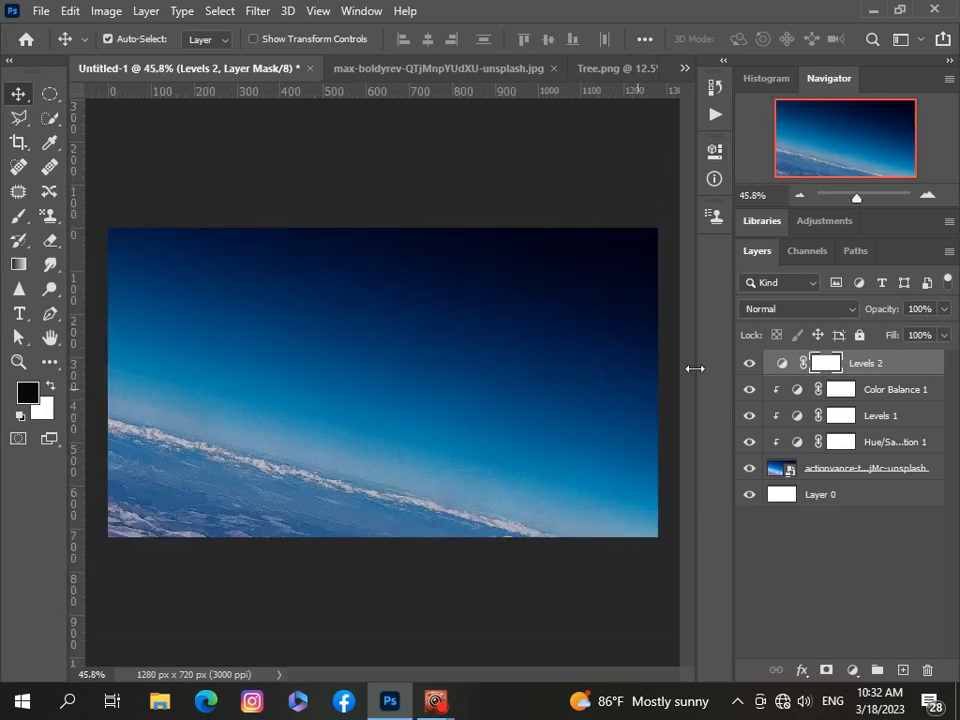
Group all existing layers, from Levels 2 down to Layer 0, into a group named Background.
ctrl+click(927, 373)
ctrl+click(930, 397)
ctrl+click(924, 368)
ctrl+click(922, 416)
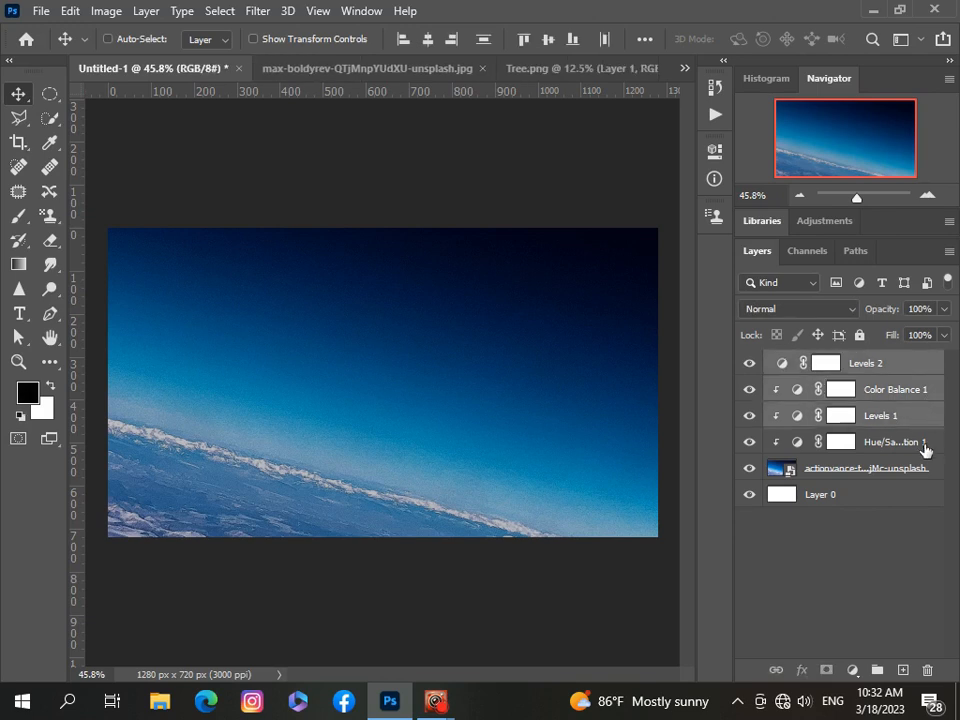
ctrl+click(924, 446)
ctrl+click(922, 469)
ctrl+click(921, 495)
key(ctrl+g)
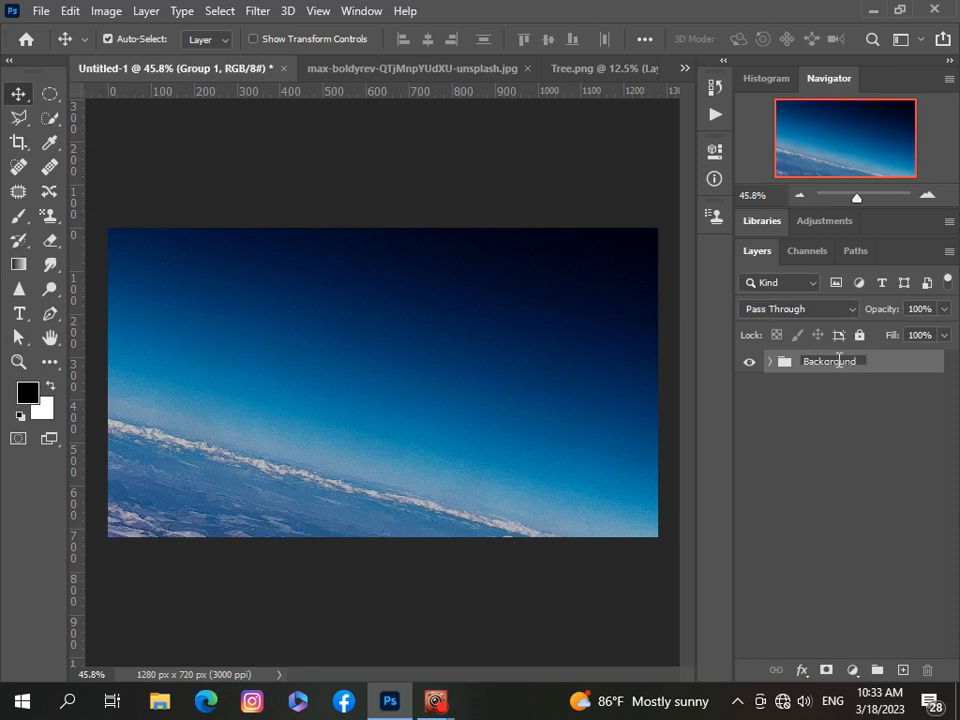
click(868, 452)
scroll(514, 414, down, 1)
scroll(505, 410, up, 1)
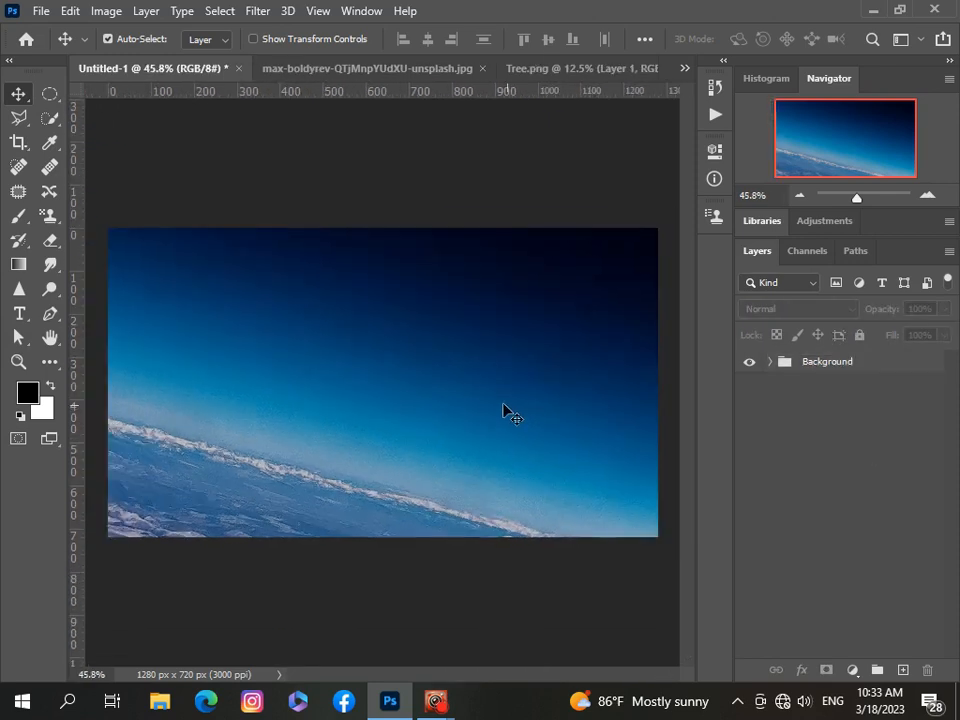
Copy the selected rock from the max-boldyrev photo and paste it into Untitled-1 as a new layer.
click(685, 68)
click(640, 94)
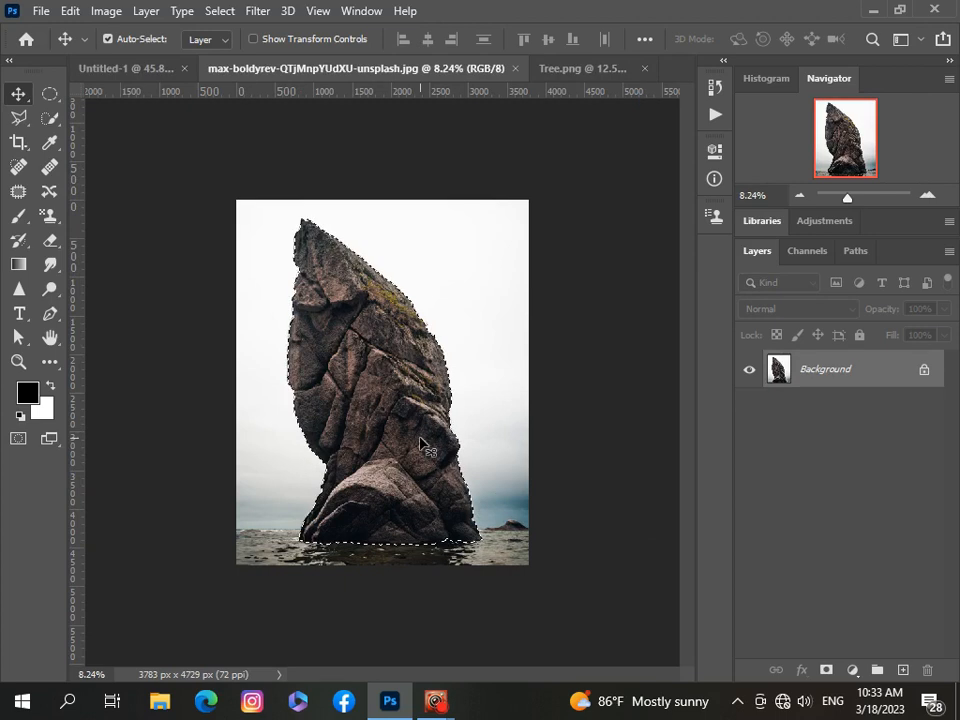
scroll(420, 445, up, 4)
scroll(420, 445, down, 3)
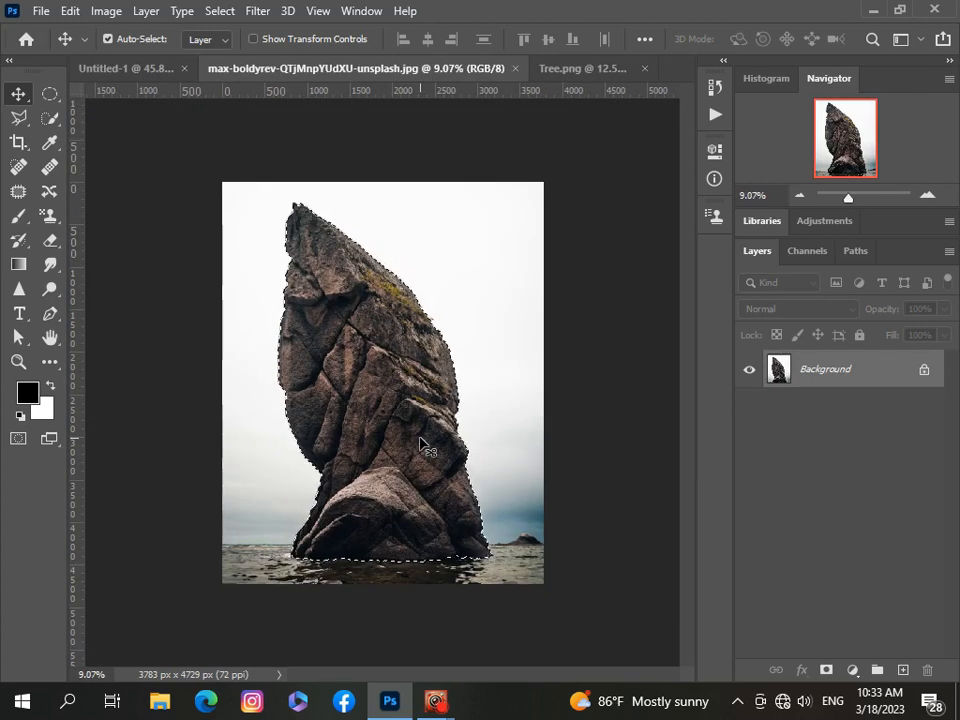
click(161, 67)
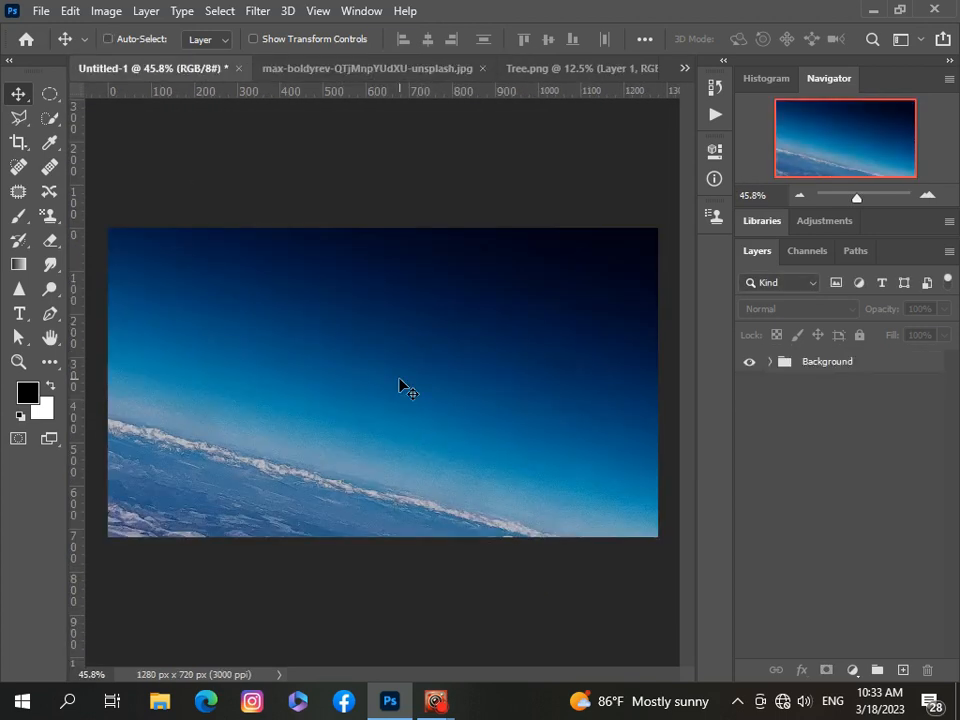
key(ctrl+v)
Scale the pasted rock down to about 15% with Free Transform and bring it inside the canvas.
key(ctrl+t)
scroll(399, 380, down, 4)
drag(195, 274, 337, 290)
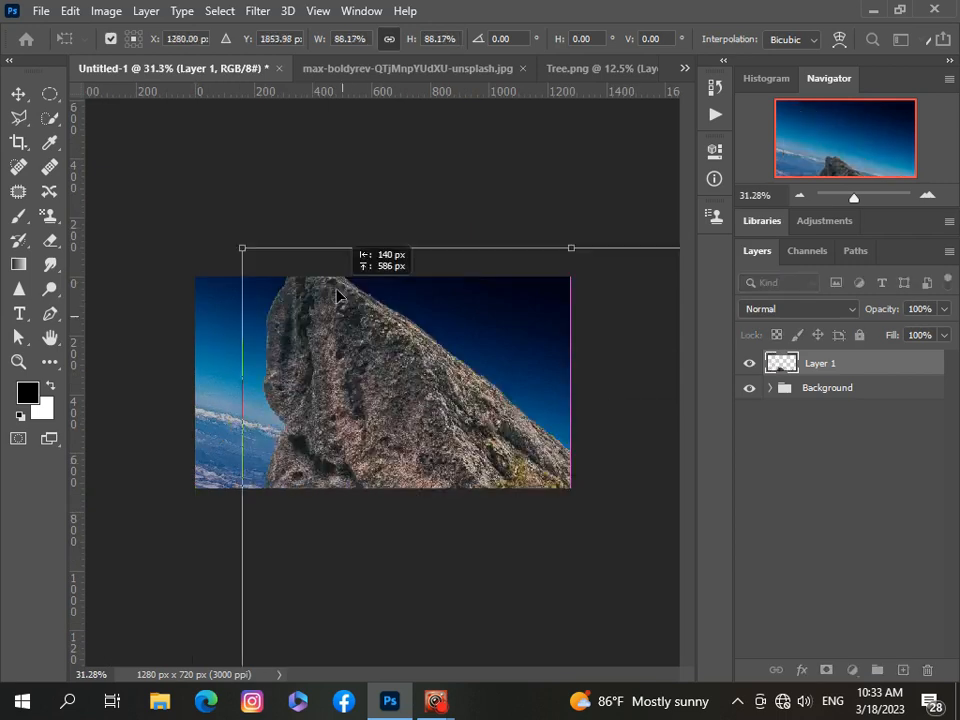
drag(571, 248, 548, 374)
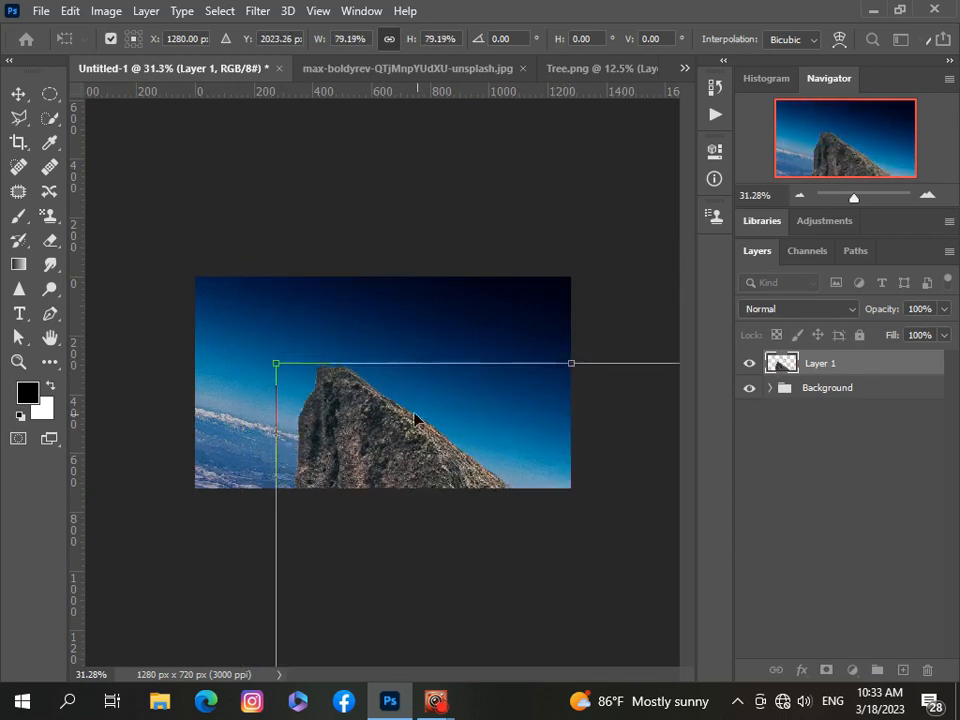
drag(412, 416, 386, 289)
drag(544, 236, 491, 435)
drag(374, 455, 318, 230)
drag(253, 213, 386, 434)
drag(441, 465, 312, 267)
drag(258, 236, 306, 313)
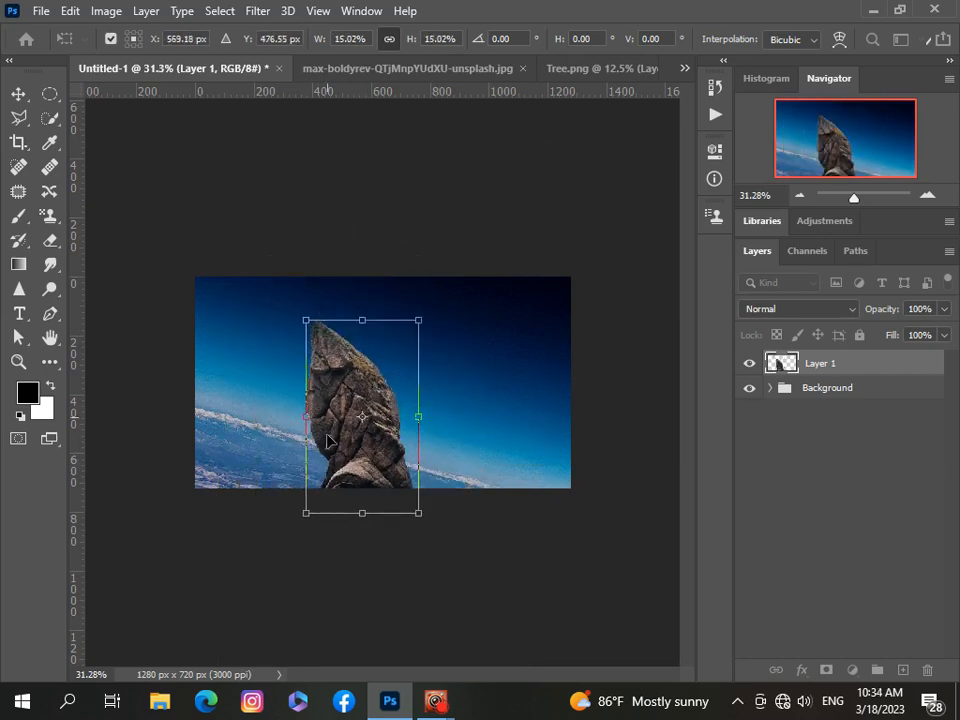
Flip the rock upside down so its pointed tip faces the lower left.
mouse_move(355, 411)
mouse_down()
mouse_move(325, 365)
mouse_move(345, 423)
mouse_up()
right_click(333, 405)
click(380, 380)
right_click(340, 390)
click(365, 378)
right_click(345, 422)
click(379, 396)
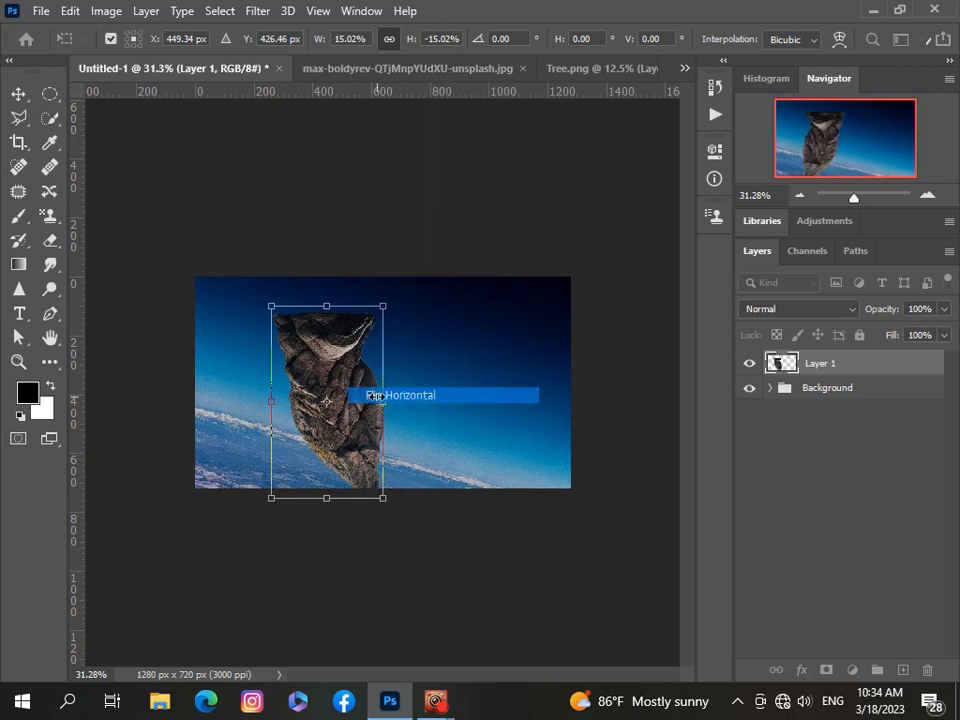
Shrink the flipped rock to about 8.4%, rotate it about 6.5° and move it down toward the horizon.
drag(294, 446, 294, 435)
drag(383, 488, 370, 468)
mouse_move(318, 412)
mouse_down()
mouse_move(291, 434)
mouse_move(301, 414)
mouse_up()
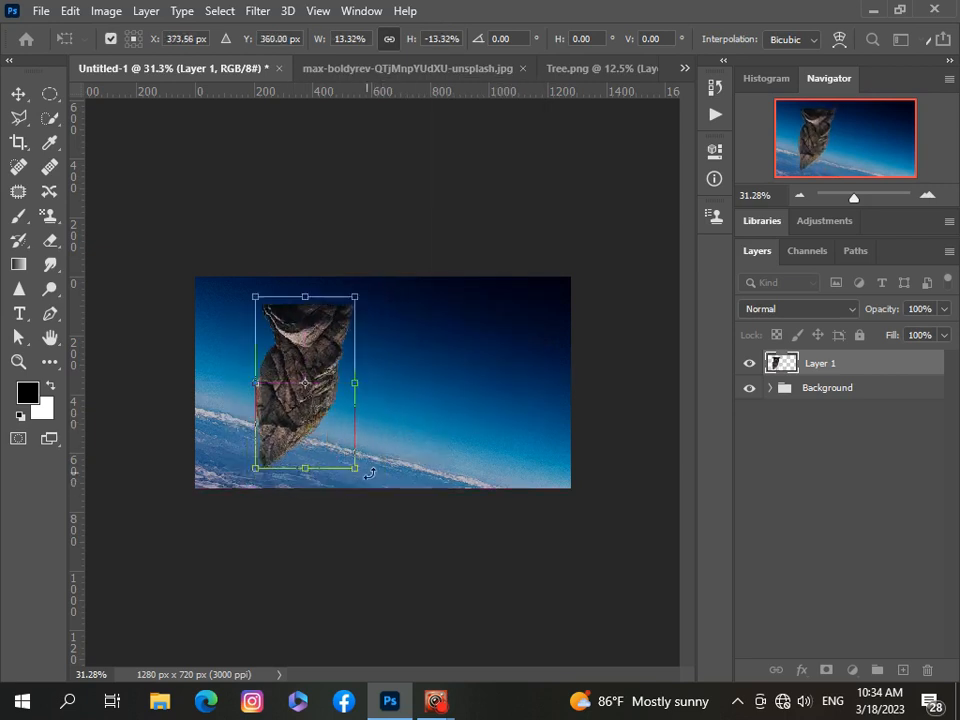
drag(371, 474, 365, 487)
drag(284, 327, 307, 372)
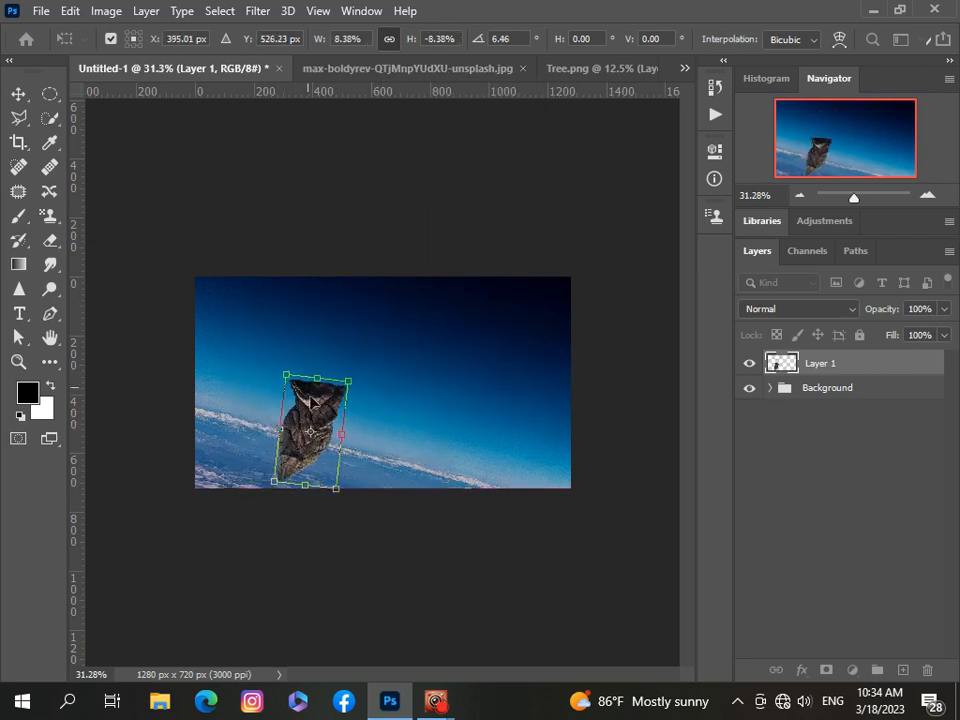
Widen the rock to about 10%, rotate it to about 11.2°, place it in the canvas's lower left and apply the transform.
drag(308, 464, 295, 437)
scroll(294, 469, up, 4)
drag(214, 468, 186, 496)
drag(266, 551, 255, 550)
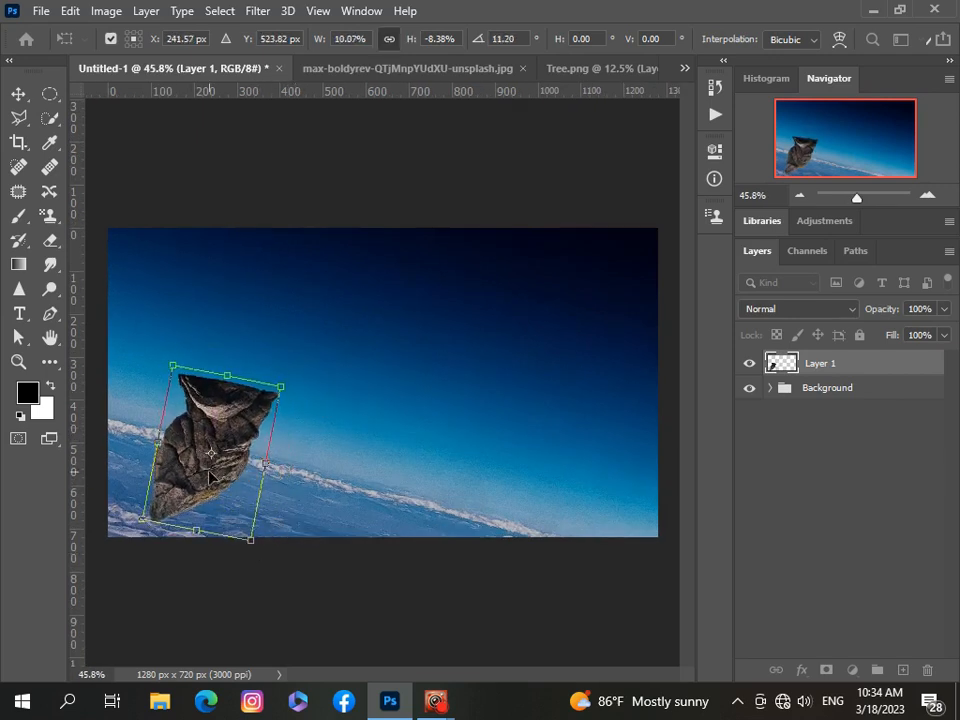
drag(209, 472, 211, 477)
click(637, 570)
scroll(380, 496, up, 4)
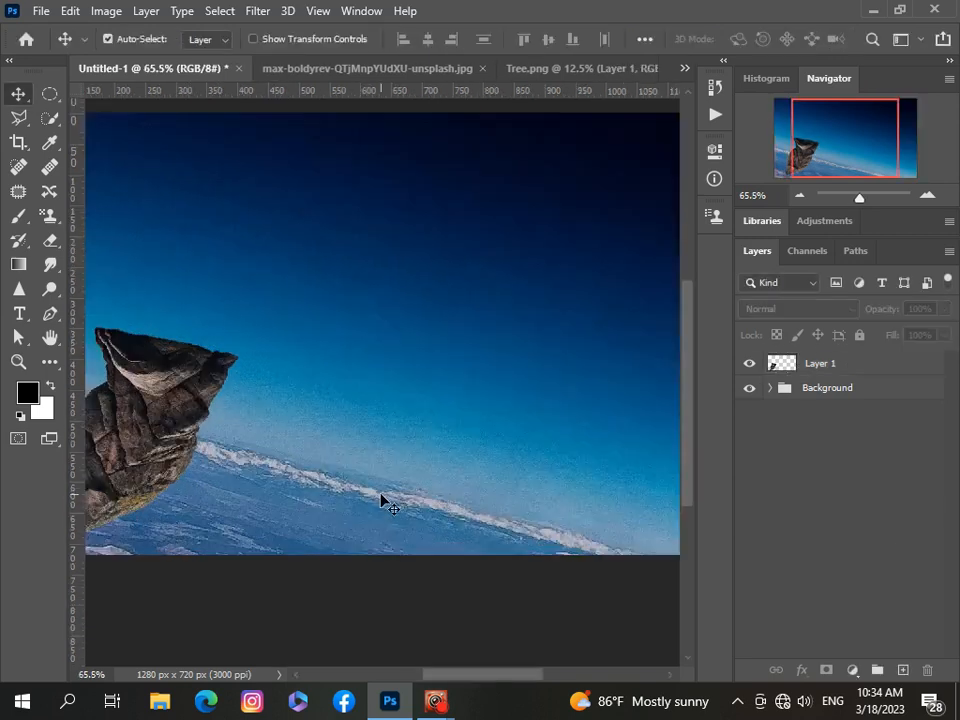
scroll(380, 500, down, 4)
Add a Hue/Saturation adjustment clipped to the rock layer and lower its saturation and lightness.
click(936, 364)
click(852, 670)
click(857, 489)
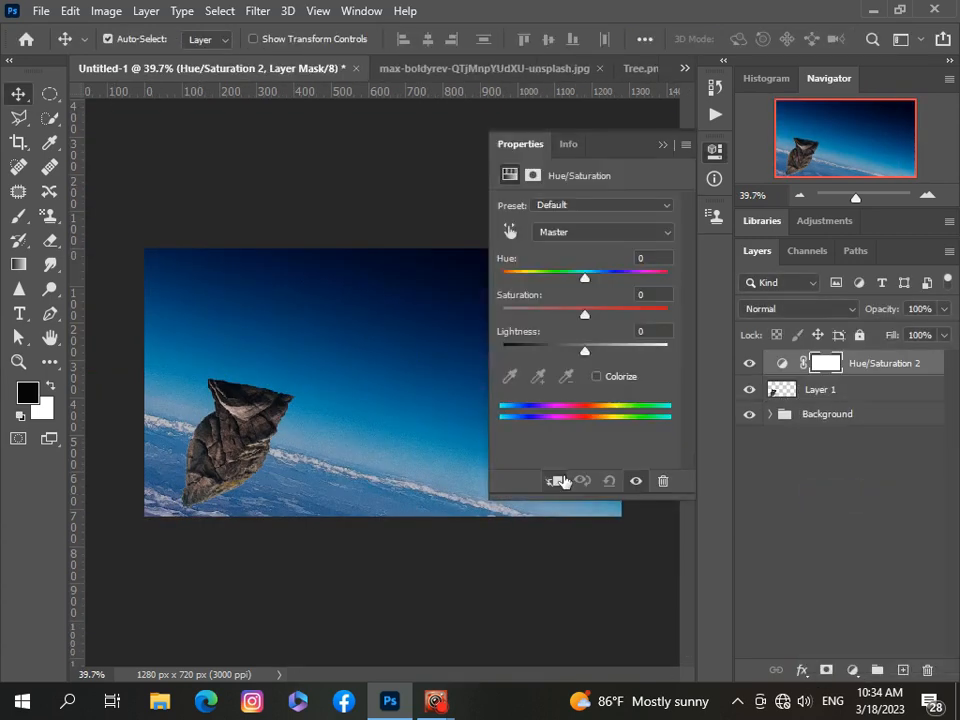
click(557, 481)
mouse_move(581, 350)
mouse_down()
mouse_move(569, 349)
mouse_move(600, 314)
mouse_move(559, 332)
mouse_move(639, 332)
mouse_move(583, 332)
mouse_up()
drag(585, 288, 555, 317)
click(663, 146)
scroll(361, 412, down, 2)
scroll(361, 412, up, 1)
Add a Color Balance adjustment clipped to the rock, shifting the midtones toward cyan by about -19.
click(852, 671)
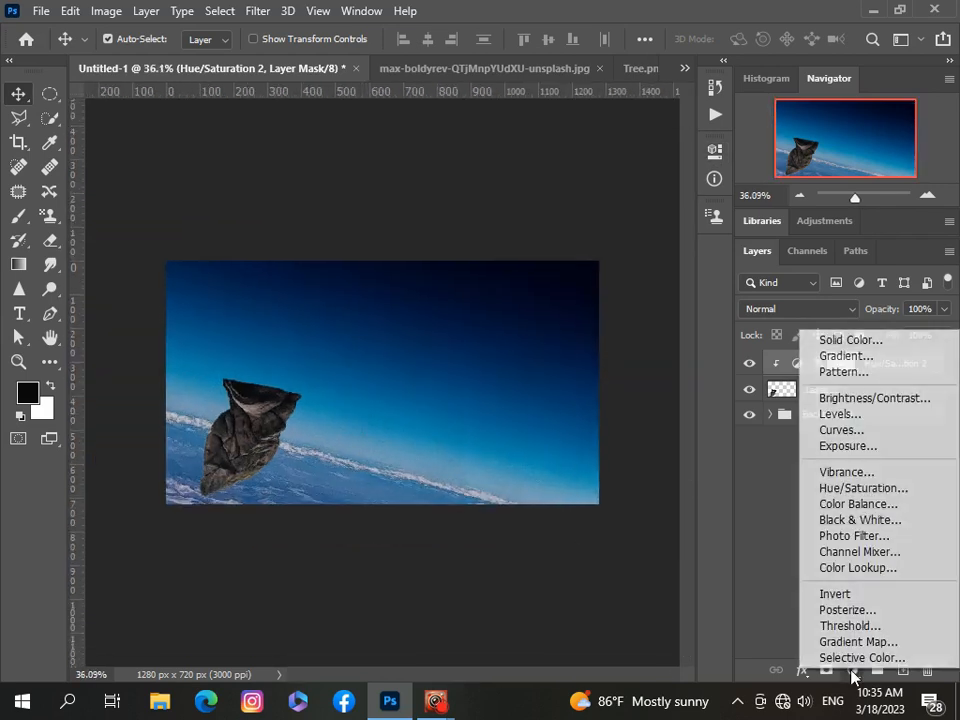
click(845, 504)
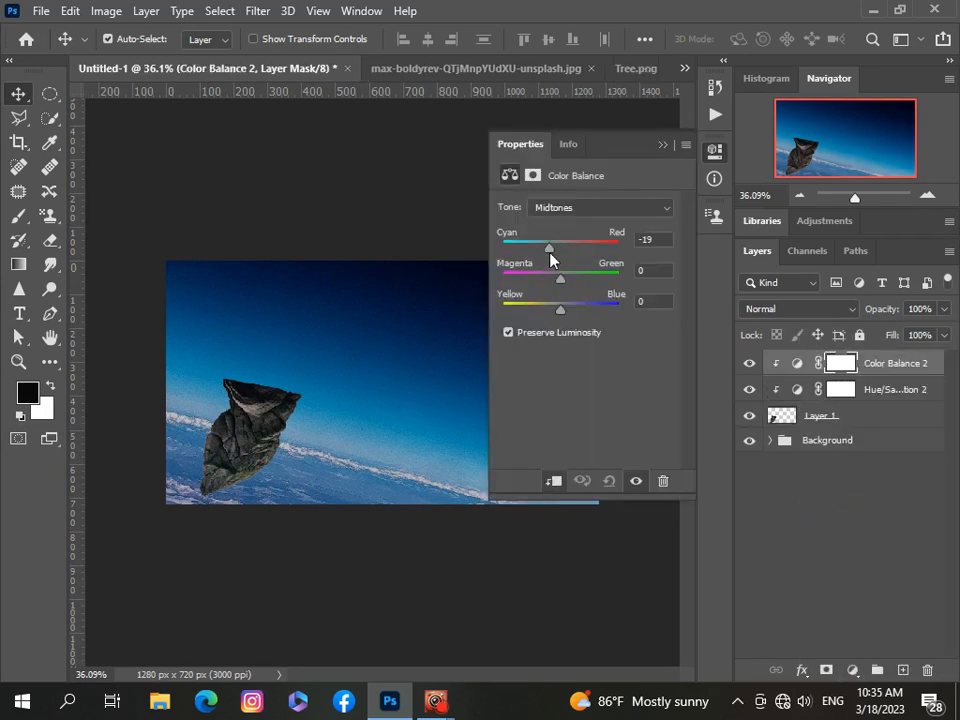
mouse_move(550, 255)
mouse_down()
mouse_move(561, 311)
mouse_move(548, 250)
mouse_up()
Add a Levels adjustment clipped to the rock, with black input 10 and midtones about 1.1.
click(852, 670)
click(846, 354)
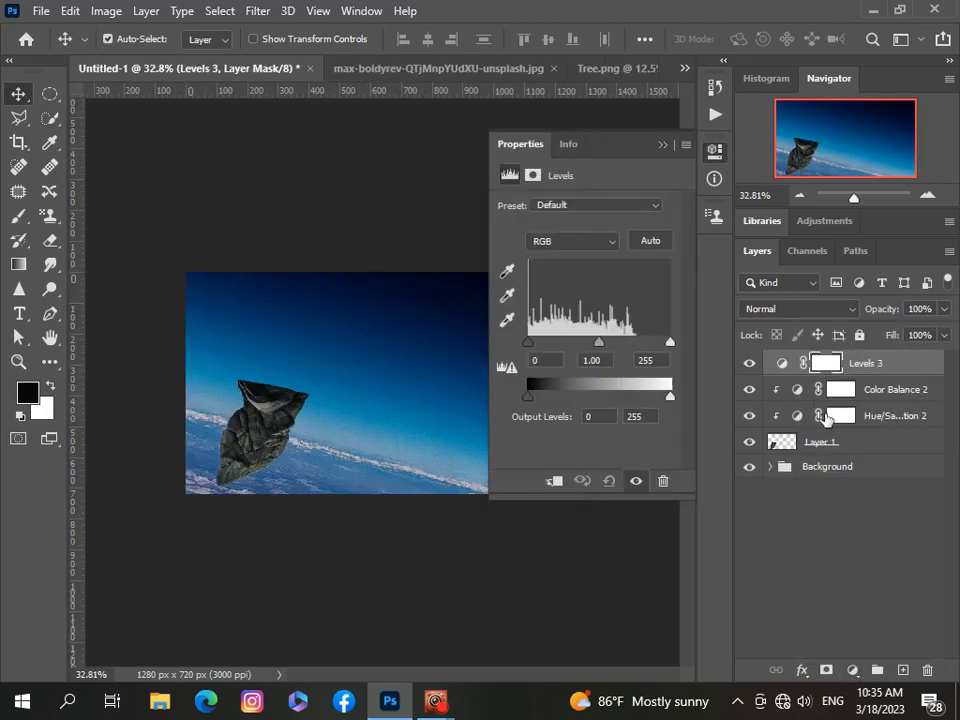
key(ctrl+alt+g)
drag(594, 343, 598, 347)
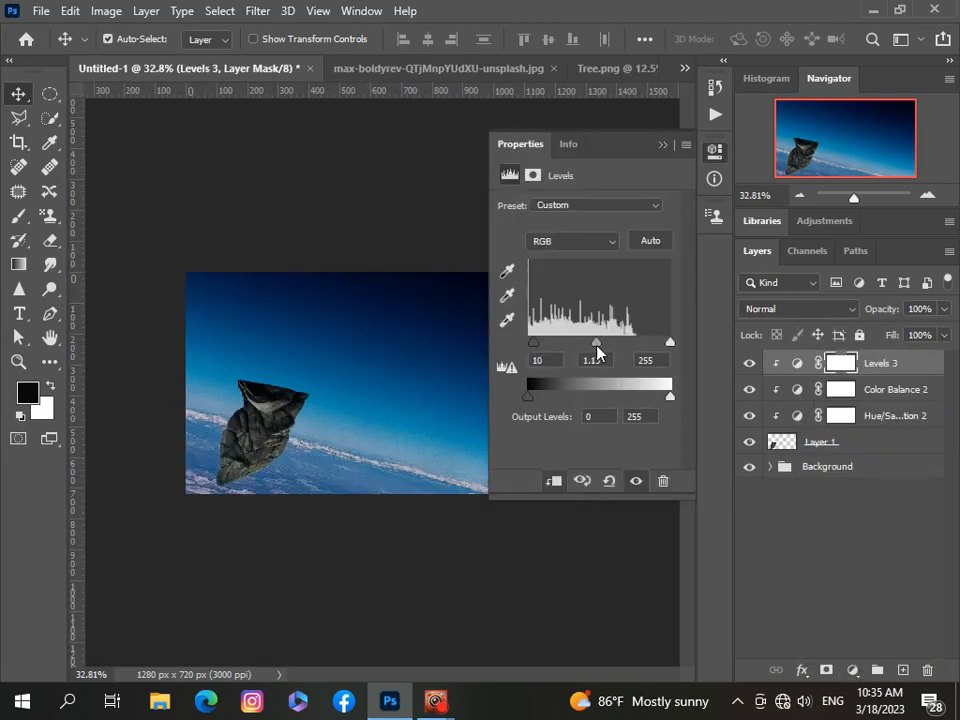
click(661, 147)
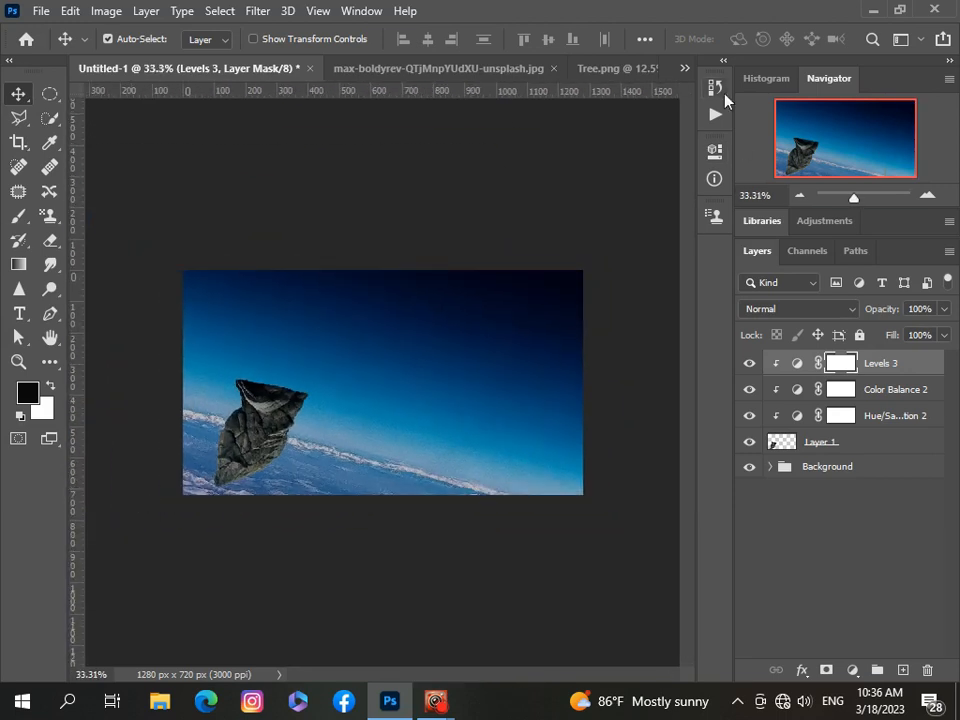
Copy the selected blossom tree without its pot from Tree.png and paste it into Untitled-1.
click(605, 68)
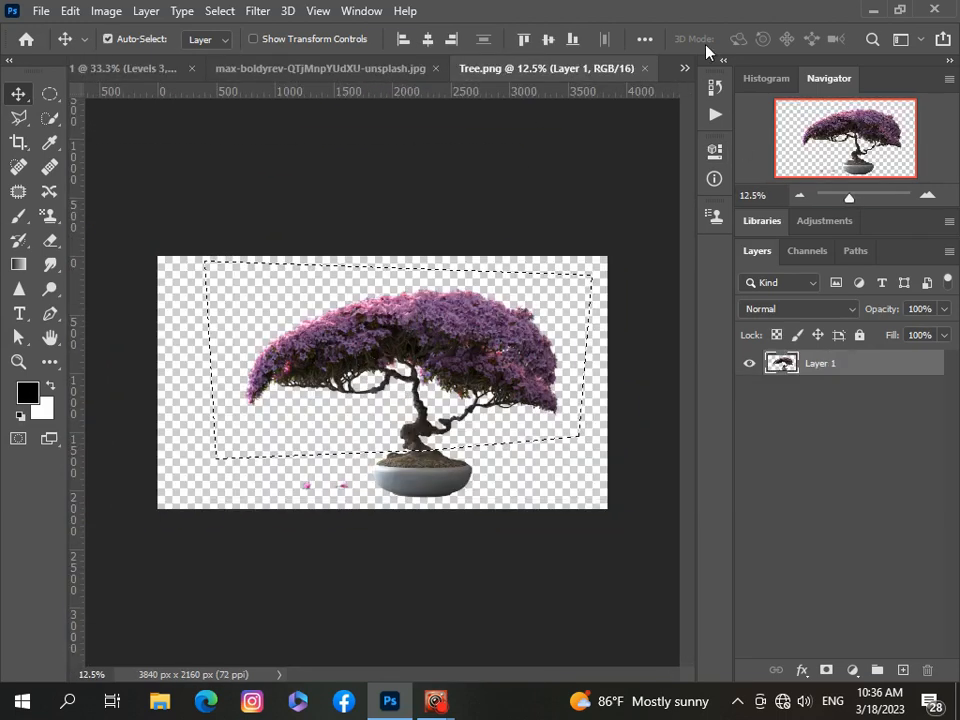
click(684, 68)
click(546, 77)
key(ctrl+v)
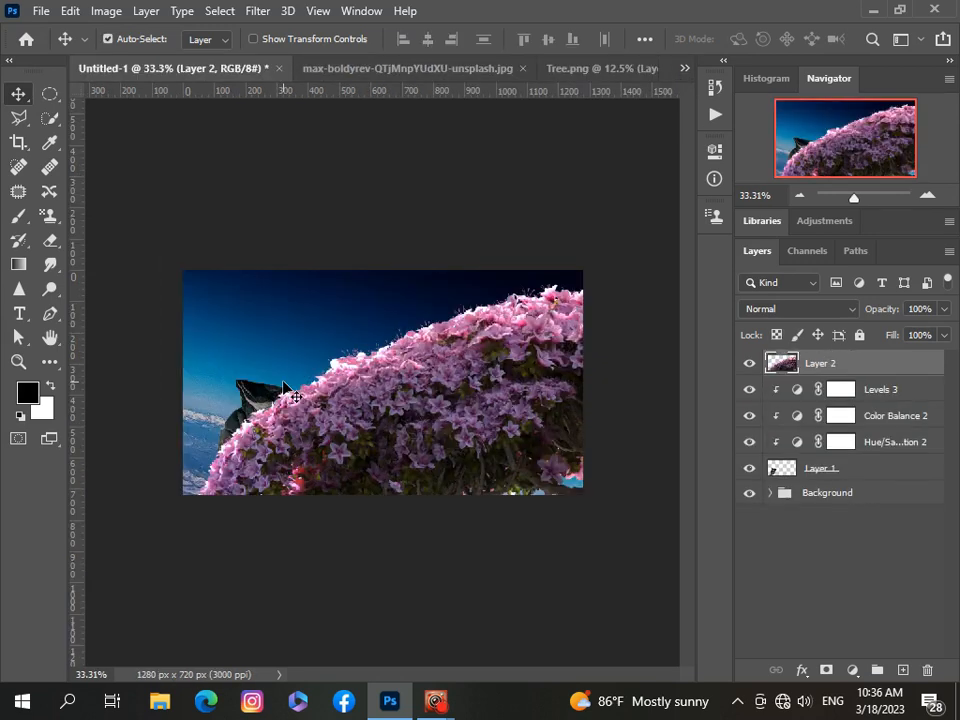
Group the rock layer together with its Levels, Color Balance and Hue/Saturation adjustments.
click(937, 390)
shift+click(934, 418)
shift+click(921, 470)
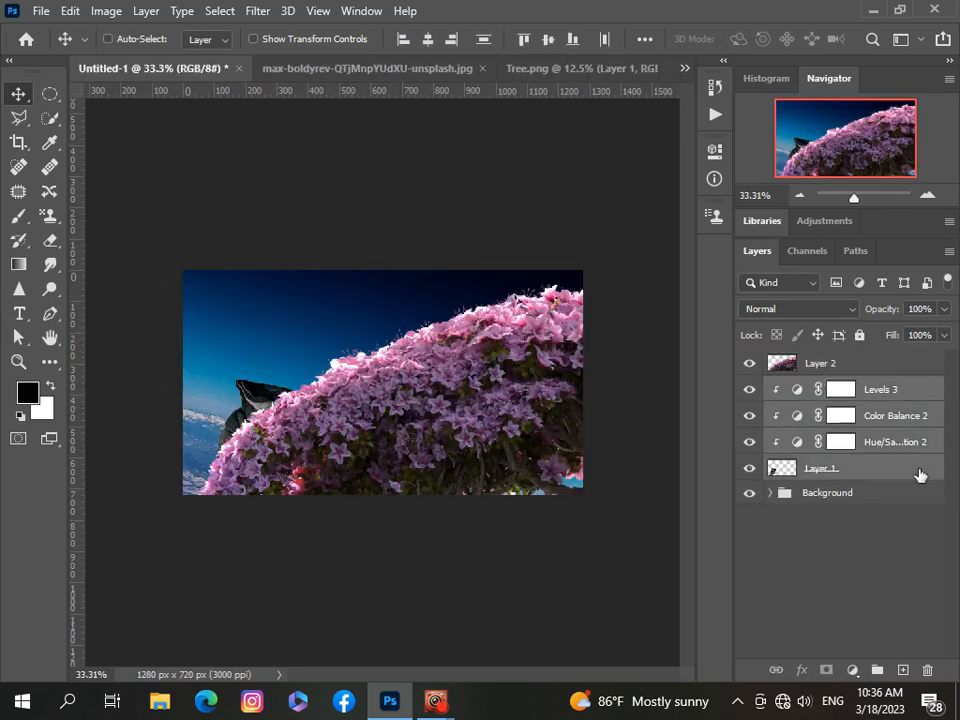
key(ctrl+g)
Scale the tree layer down to about 26% with Free Transform and move it above the rock.
click(861, 364)
key(ctrl+t)
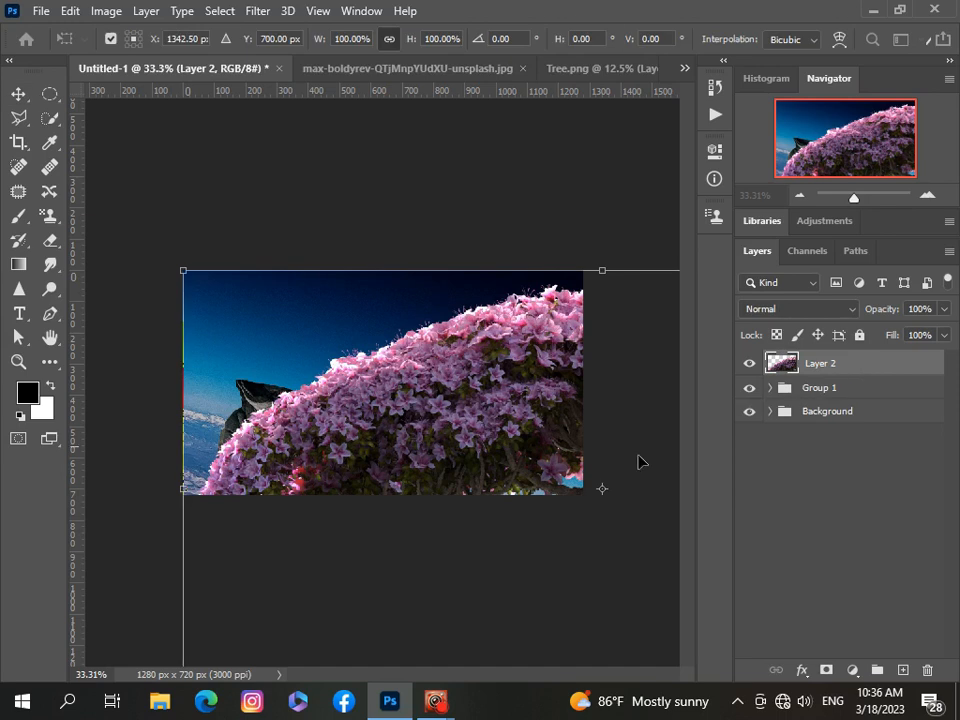
scroll(638, 456, down, 4)
drag(259, 313, 406, 390)
drag(441, 436, 294, 259)
drag(449, 213, 449, 320)
drag(452, 397, 320, 382)
drag(227, 302, 261, 321)
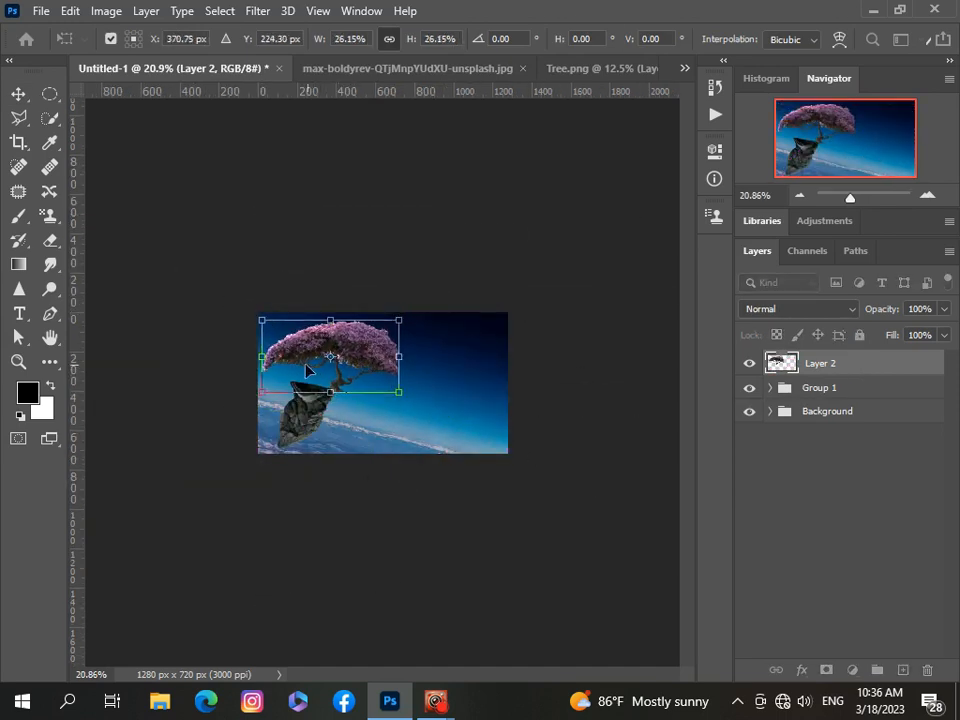
Rotate the tree about 8.9° to match the rock's tilt and set its trunk on the rock's top edge.
scroll(304, 364, up, 6)
drag(301, 366, 240, 363)
drag(408, 406, 396, 437)
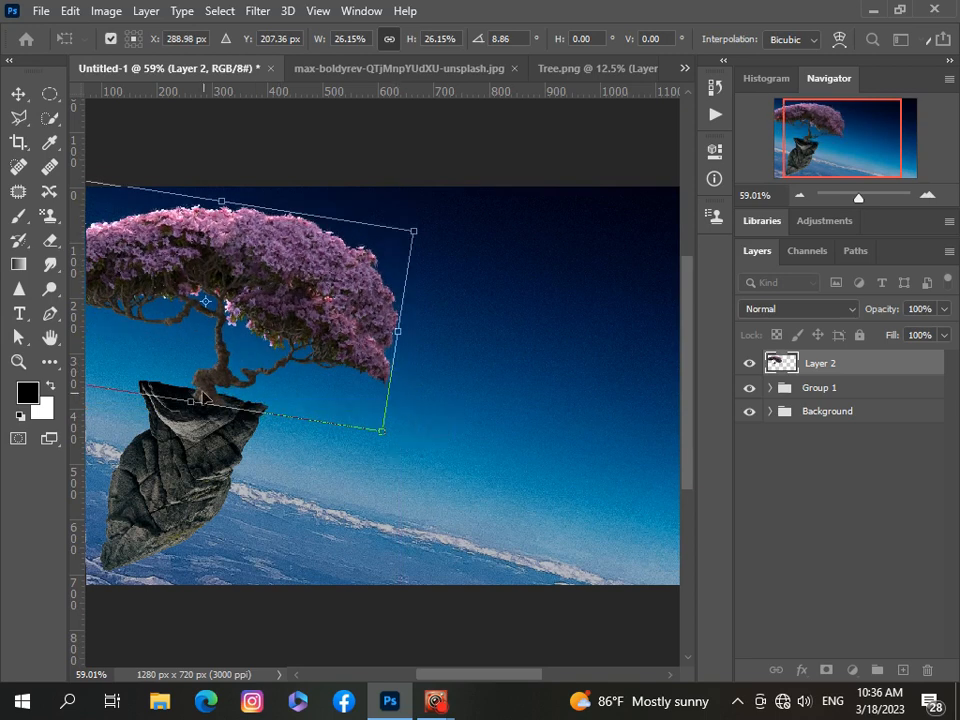
mouse_move(205, 385)
mouse_down()
mouse_move(232, 374)
mouse_move(222, 375)
mouse_up()
scroll(370, 435, down, 2)
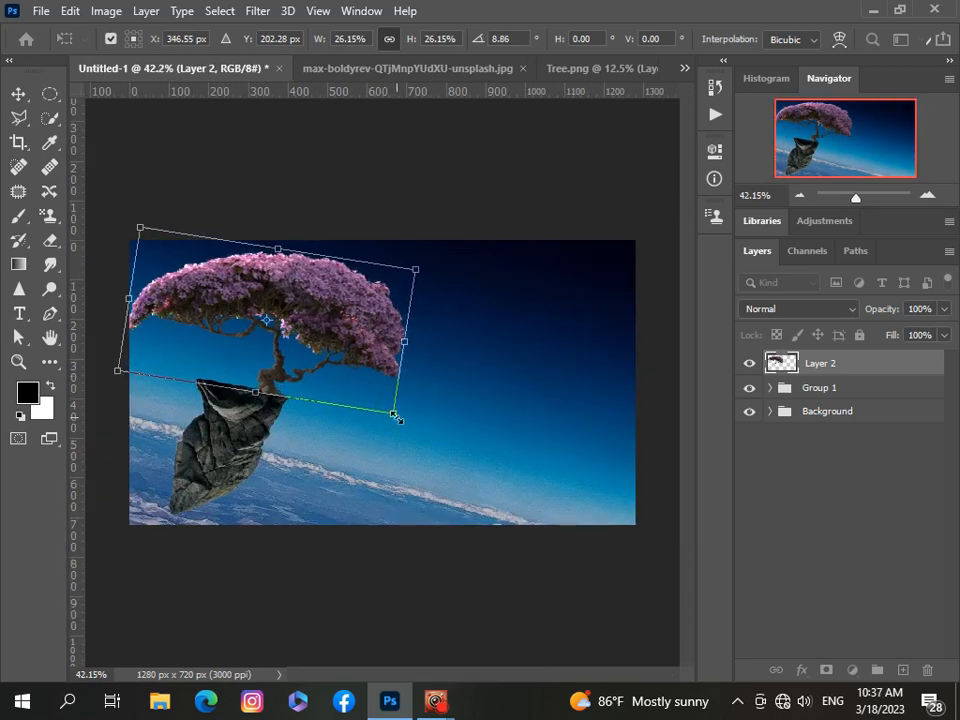
Fine-tune the tree's size, shift it left over the rock's center and apply the transform.
drag(395, 415, 402, 419)
drag(268, 385, 240, 377)
click(873, 553)
scroll(456, 514, down, 3)
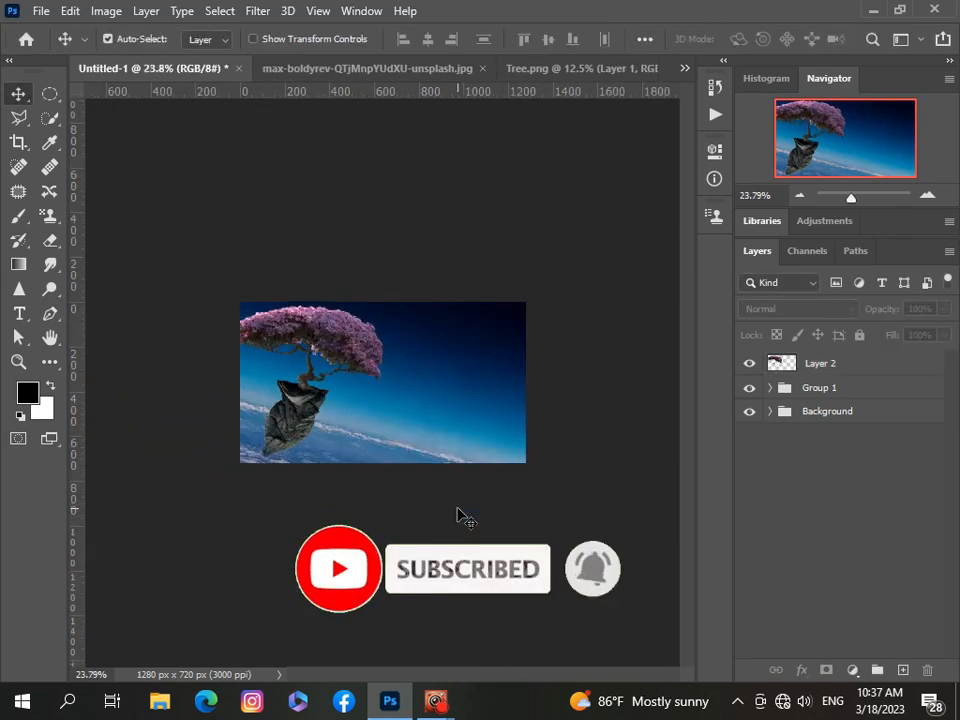
scroll(458, 515, up, 2)
Add a layer mask to the tree and paint black with a smaller brush to blend the trunk base into the rock.
click(830, 364)
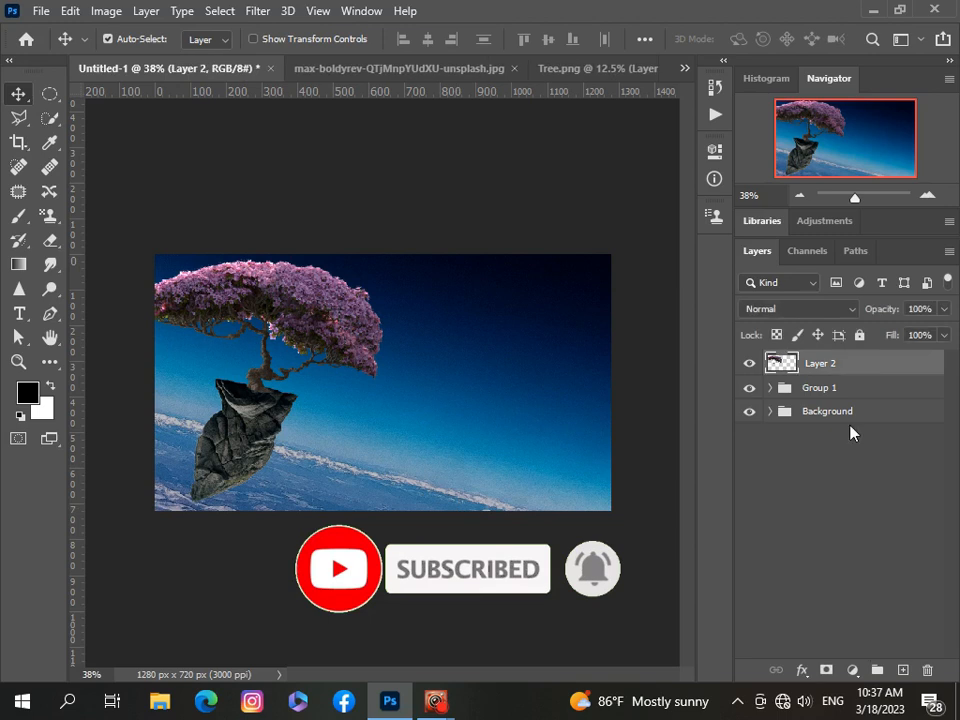
click(826, 670)
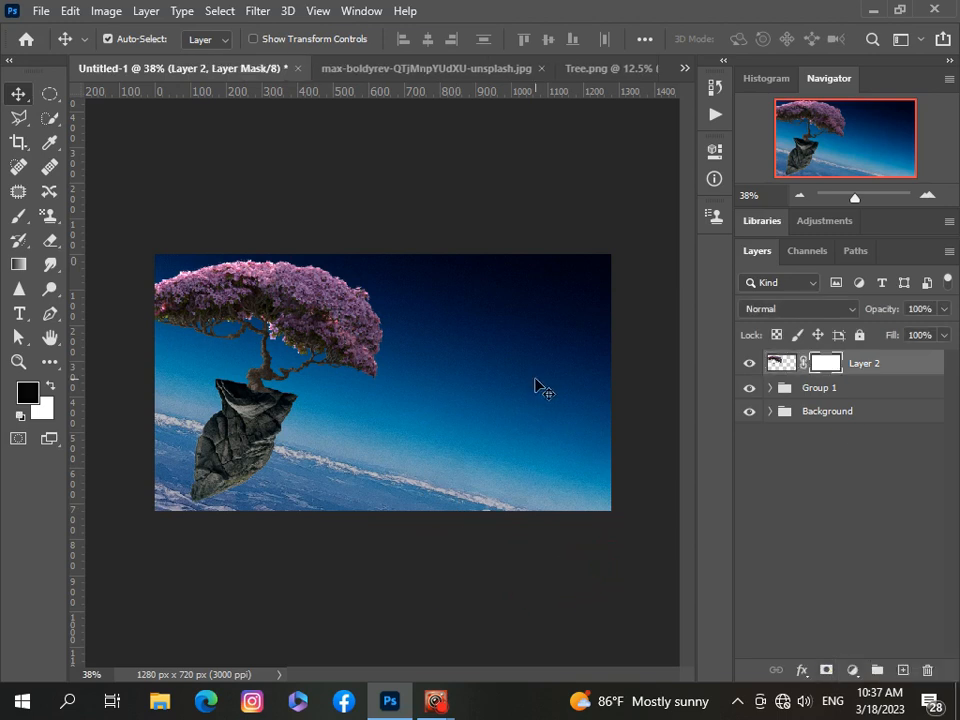
key(b)
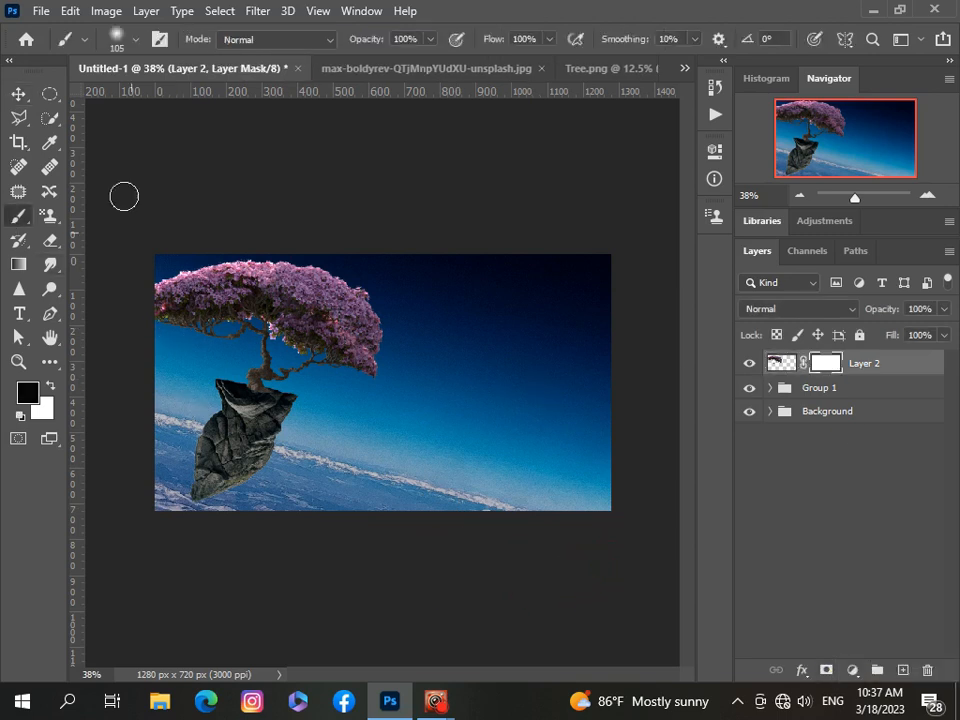
click(135, 41)
drag(151, 100, 139, 100)
click(245, 438)
scroll(246, 406, up, 5)
mouse_move(261, 396)
mouse_down()
mouse_move(219, 392)
mouse_move(239, 396)
mouse_move(247, 366)
mouse_move(251, 384)
mouse_up()
scroll(240, 395, down, 5)
Add a Hue/Saturation adjustment clipped to the tree, with hue +17, saturation +13 and lightness -24.
click(18, 94)
click(770, 411)
click(785, 364)
click(852, 670)
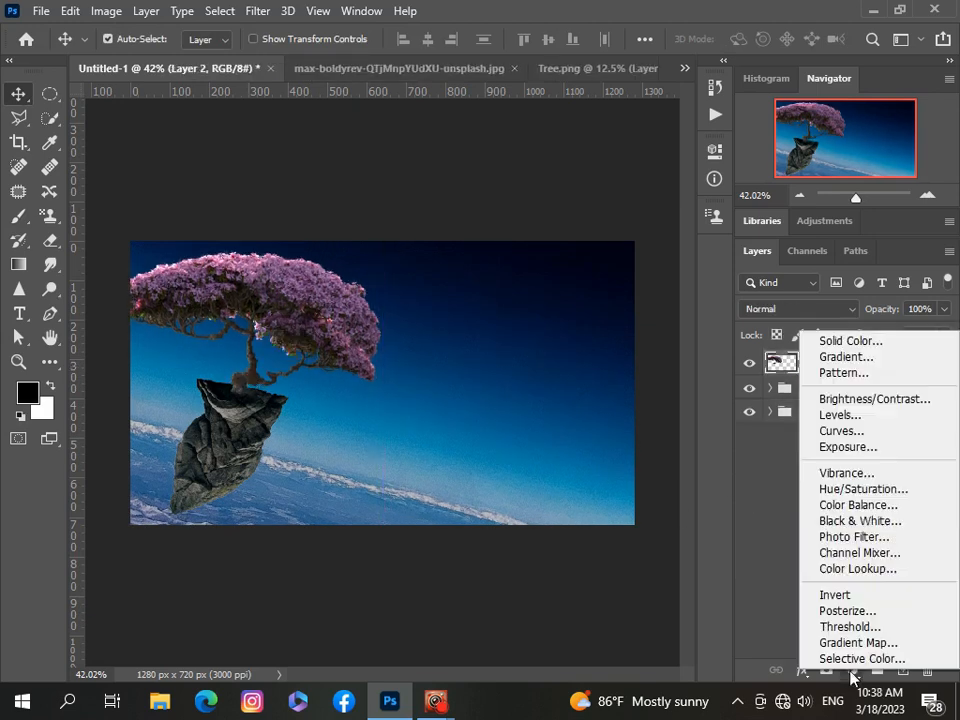
click(840, 495)
key(ctrl+alt+g)
drag(585, 351, 564, 352)
scroll(240, 378, down, 3)
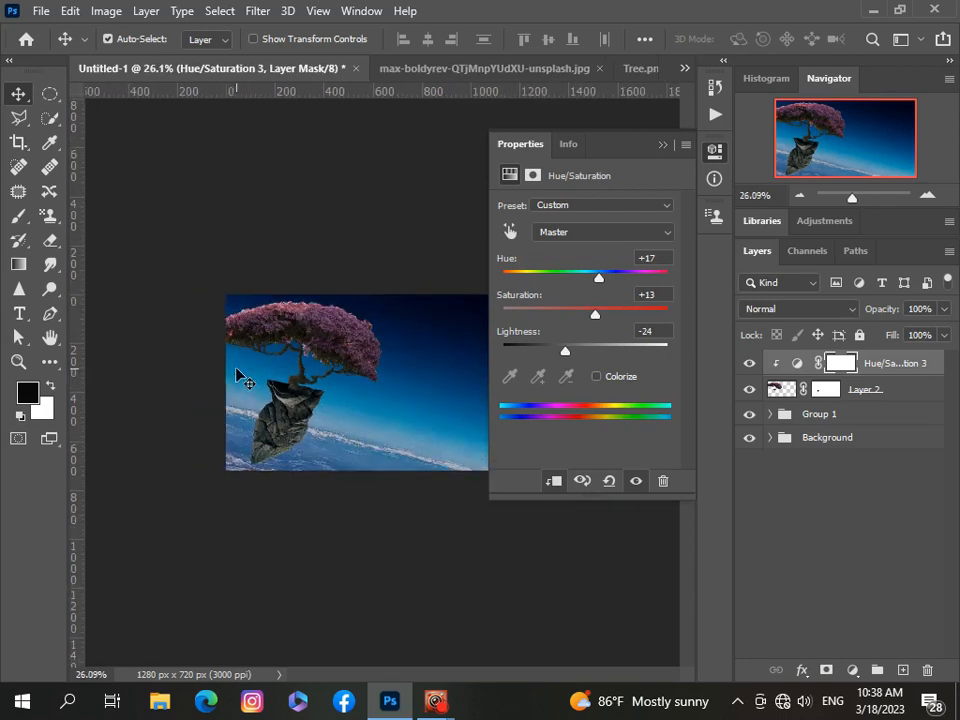
Retune the tree's Hue/Saturation adjustment by shifting the hue closer to neutral and raising the lightness.
scroll(240, 378, down, 1)
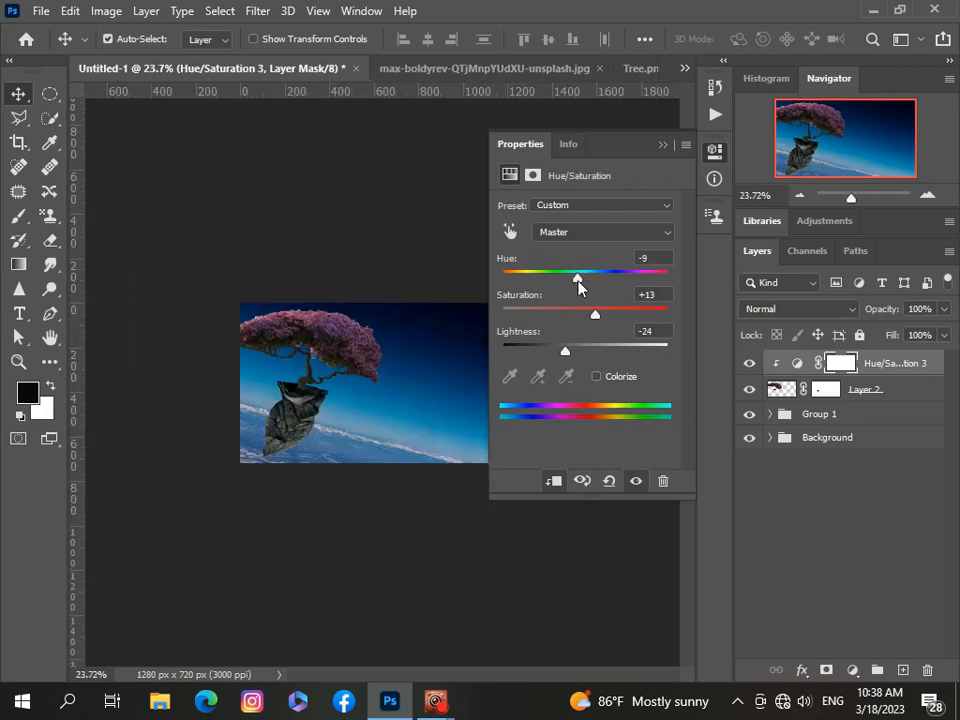
drag(578, 287, 588, 285)
drag(565, 353, 583, 356)
click(714, 151)
scroll(384, 419, up, 6)
scroll(384, 419, down, 5)
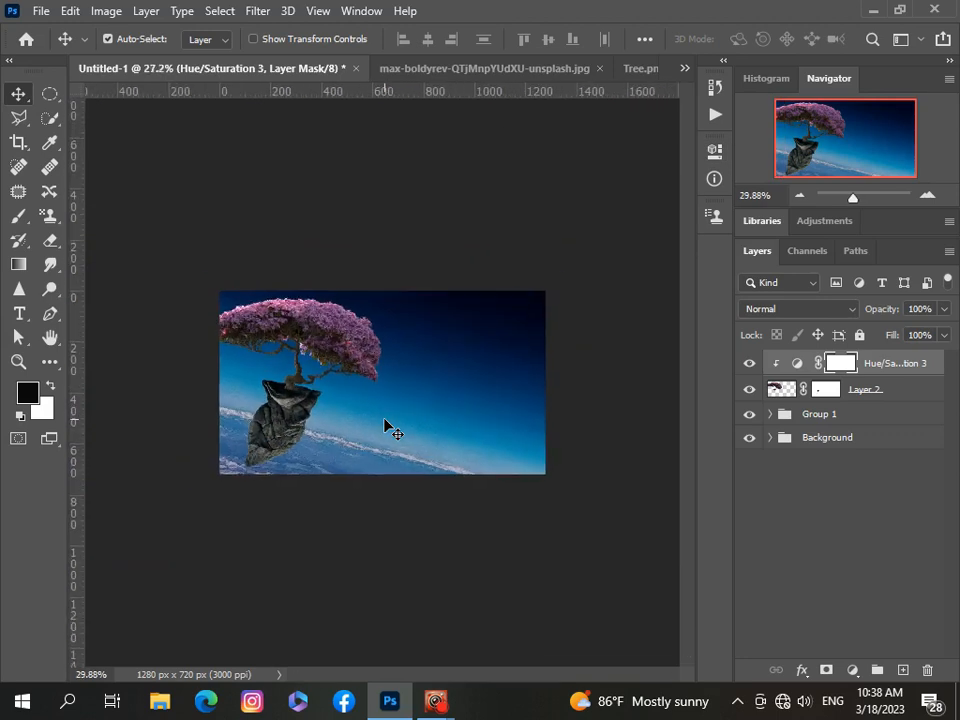
scroll(384, 426, up, 1)
scroll(386, 426, up, 1)
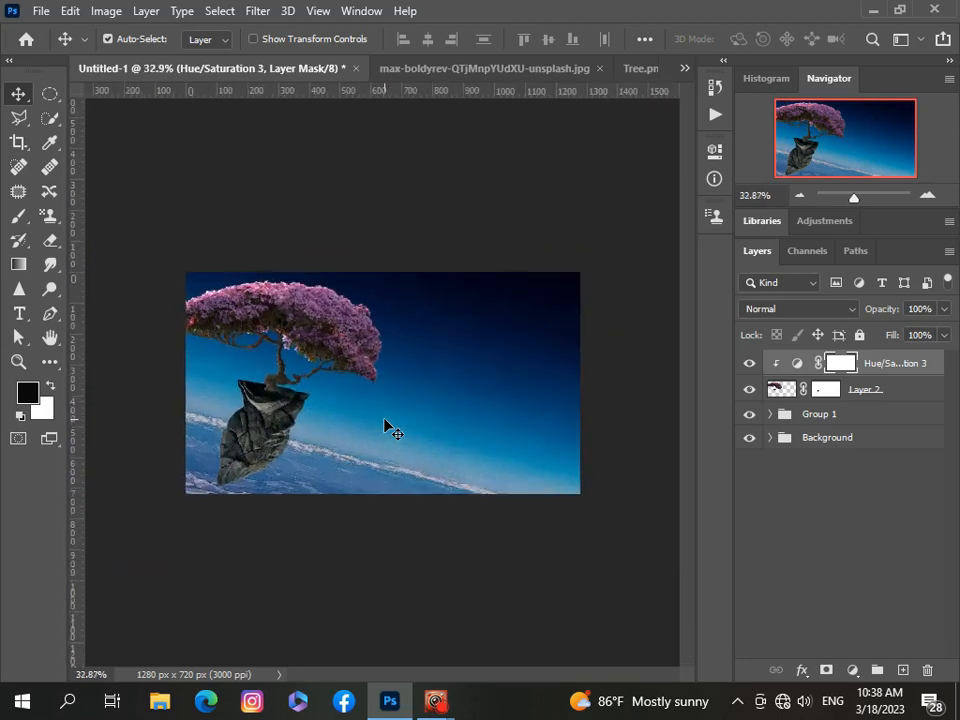
scroll(386, 426, down, 1)
Add a Color Balance adjustment clipped to the tree and tweak its midtones.
click(852, 670)
click(846, 506)
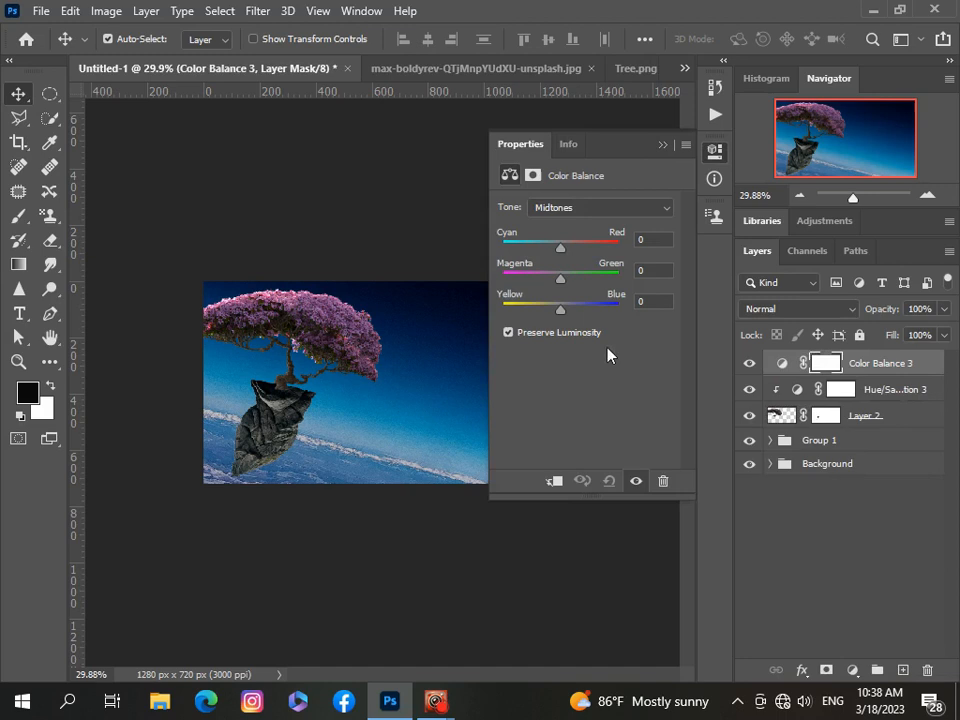
click(557, 482)
drag(560, 247, 559, 321)
Add a second clipped Color Balance adjustment to the tree with the midtones' cyan-red value at +7.
click(852, 670)
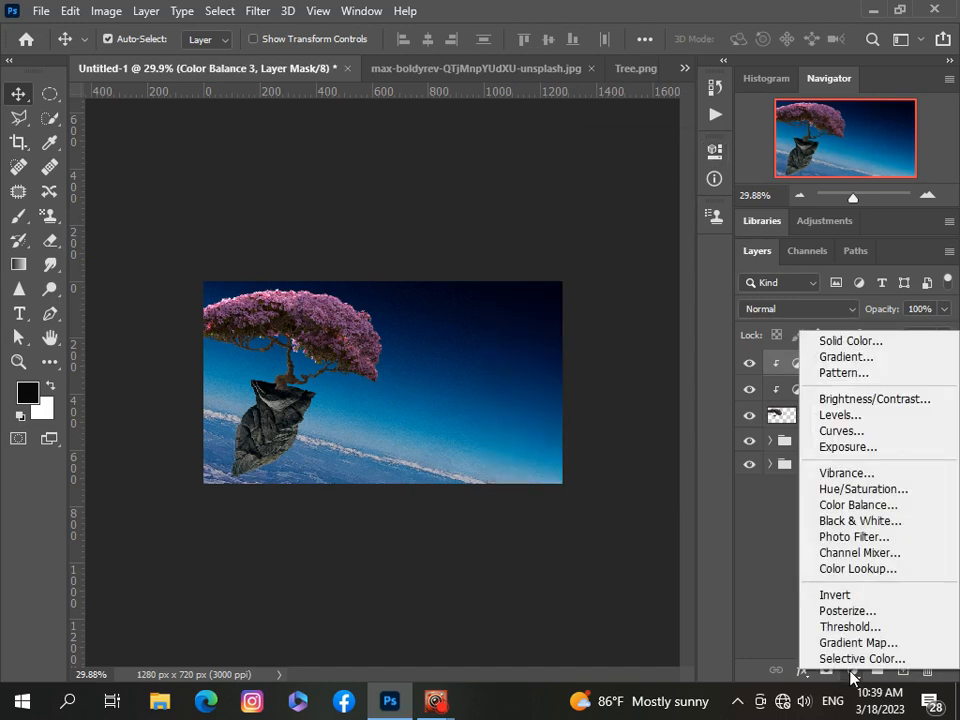
click(853, 506)
mouse_move(560, 249)
mouse_down()
mouse_move(548, 258)
mouse_move(564, 250)
mouse_up()
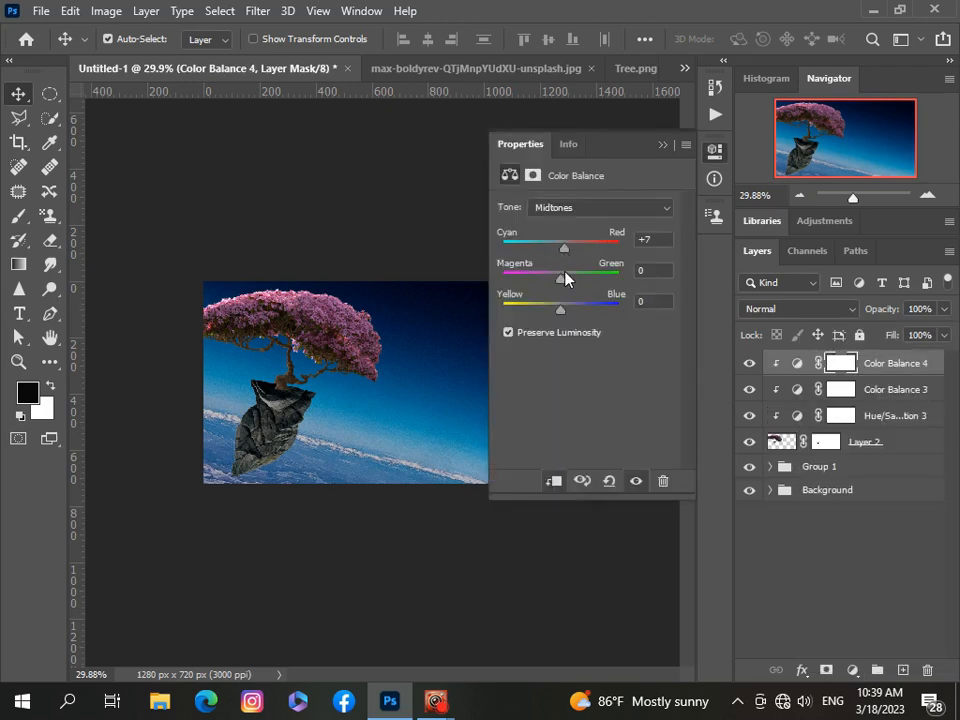
click(662, 144)
Add a Levels adjustment clipped to the tree, keeping its shadow input level at 0.
click(852, 670)
click(840, 418)
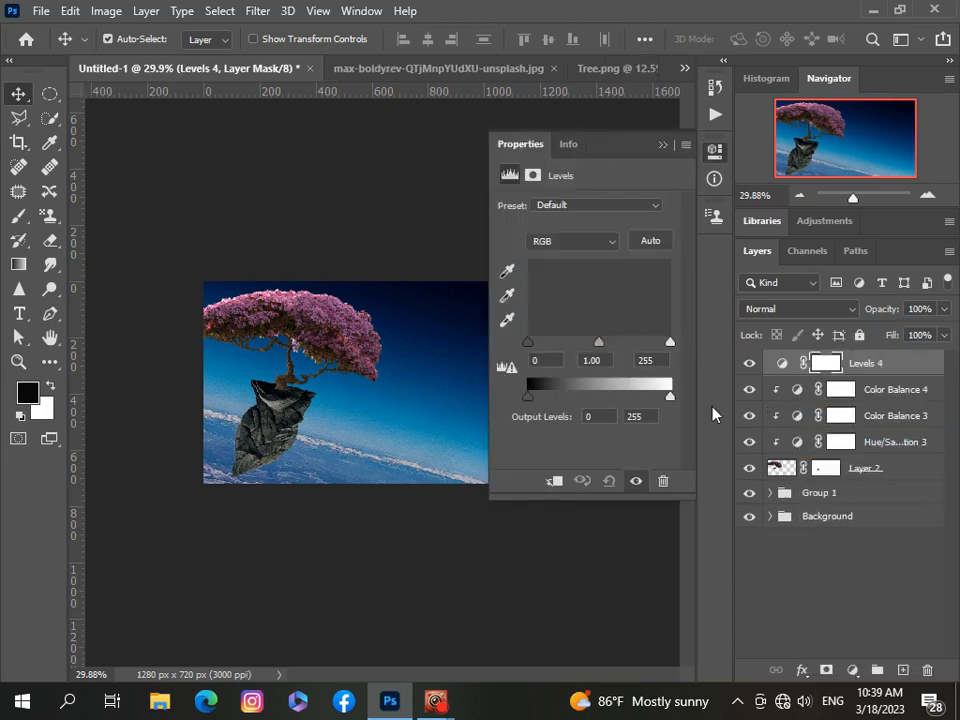
drag(537, 348, 527, 350)
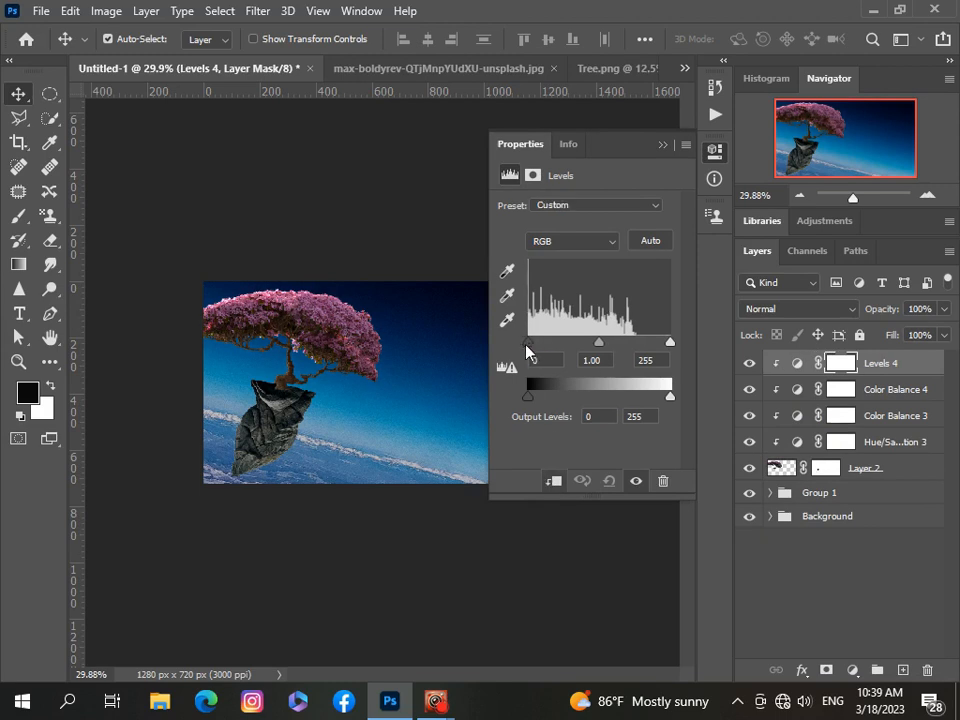
click(664, 146)
Examine how the tree's colors and tones blend with the rock and the sky, up close and in full view.
scroll(328, 413, up, 9)
scroll(328, 415, down, 9)
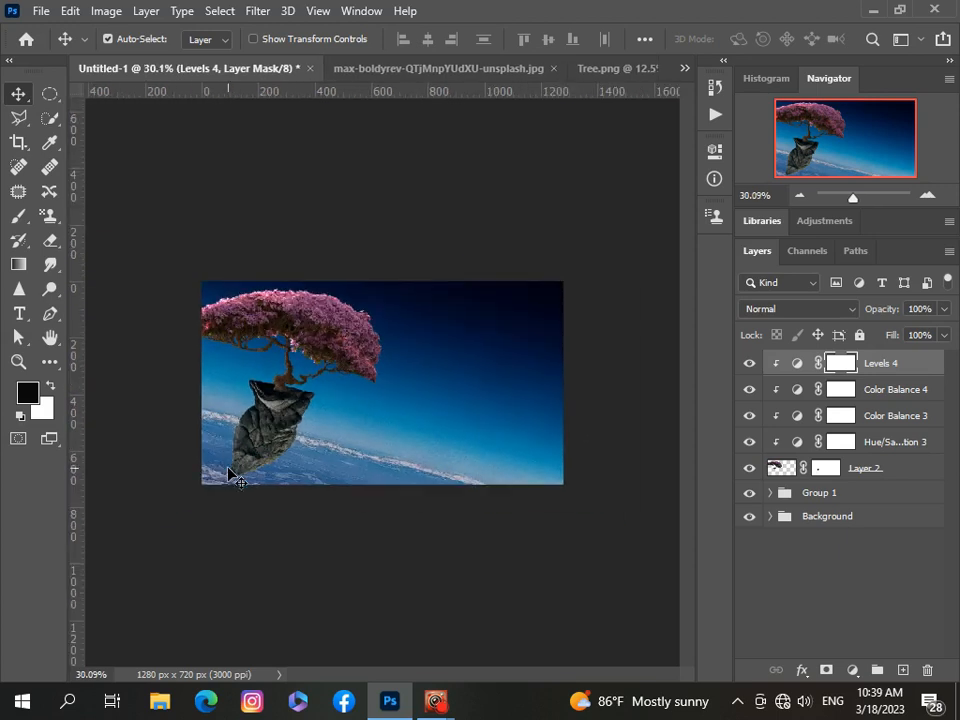
scroll(230, 474, down, 1)
scroll(230, 474, up, 3)
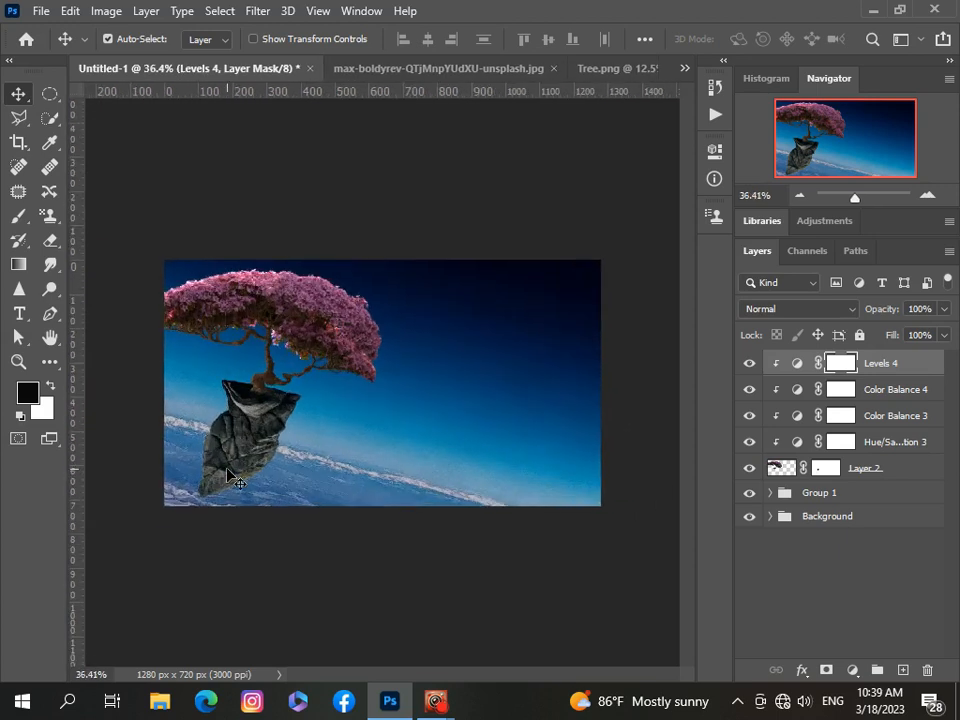
scroll(230, 474, down, 1)
scroll(230, 474, up, 2)
scroll(230, 474, down, 2)
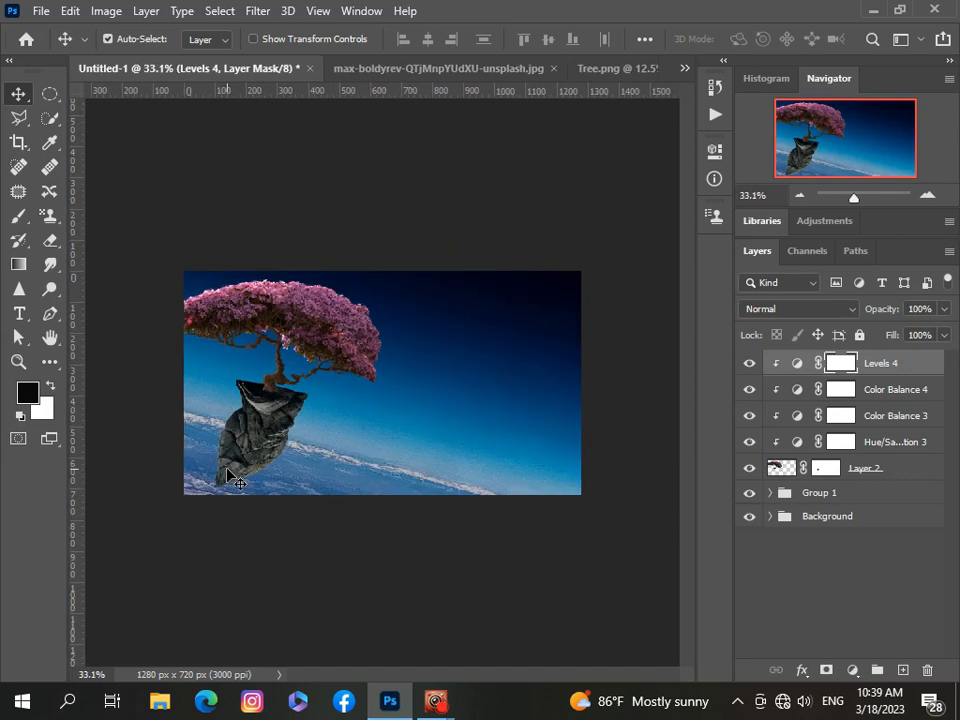
scroll(230, 474, down, 3)
scroll(230, 474, up, 1)
Group the tree layer together with its four clipped adjustment layers.
shift+click(934, 390)
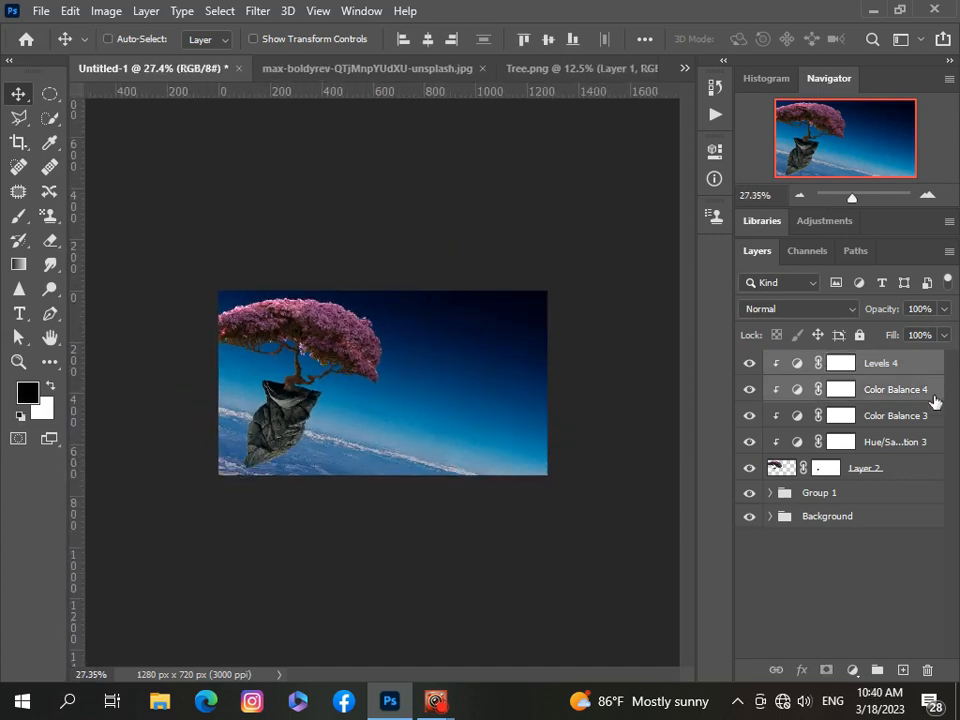
shift+click(926, 415)
shift+click(934, 441)
shift+click(932, 468)
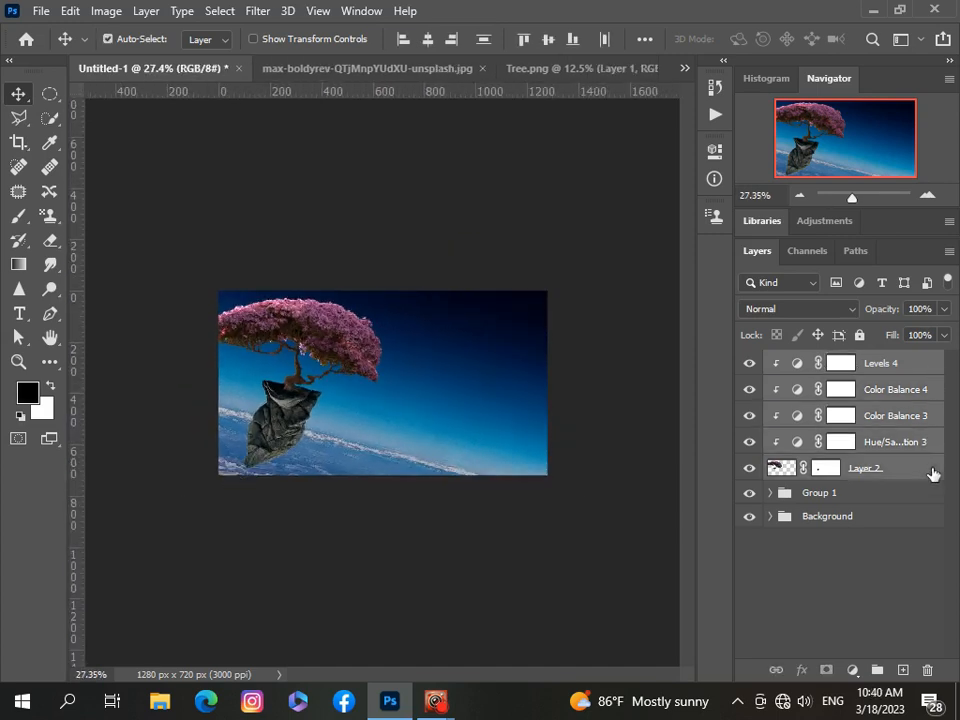
key(ctrl+g)
scroll(380, 384, up, 4)
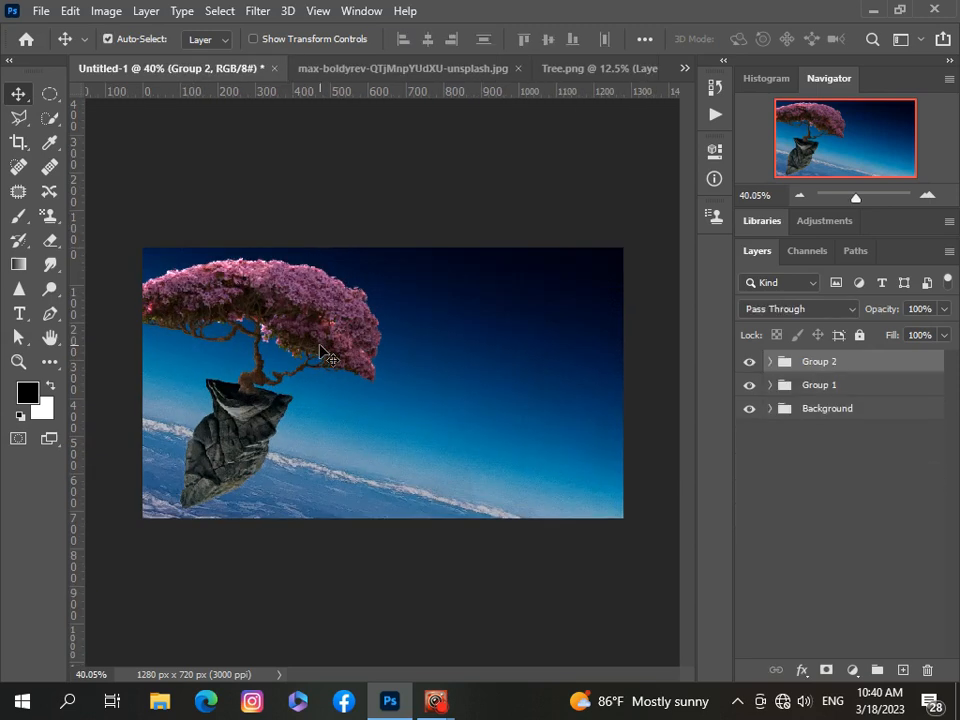
scroll(184, 435, up, 1)
scroll(187, 424, down, 2)
scroll(187, 424, down, 1)
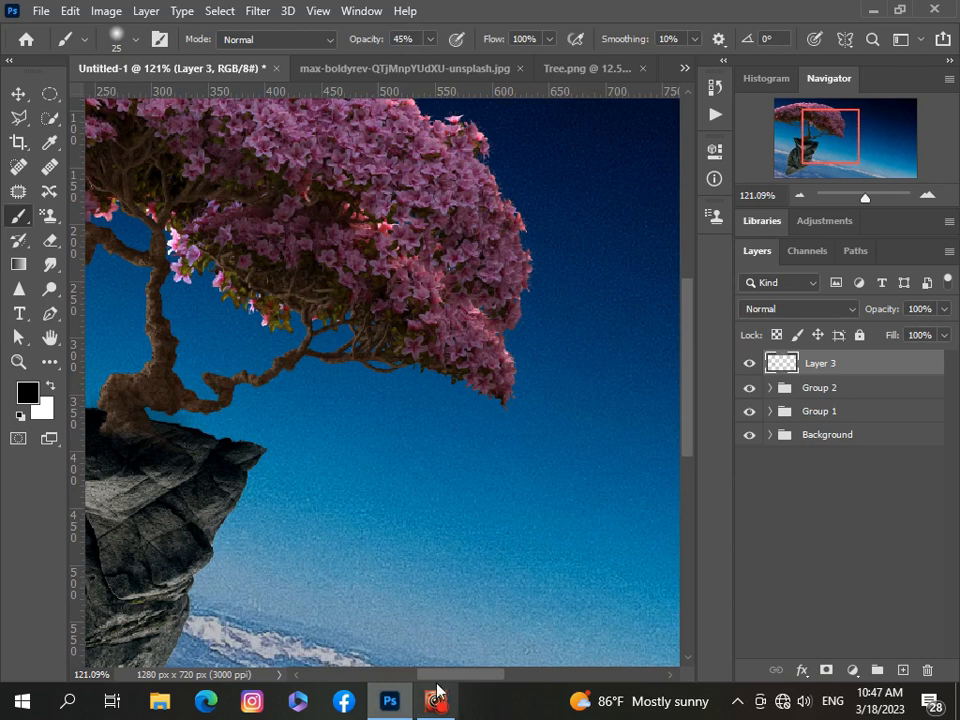
Set the brush to 9 px and paint soft black shading at 45% opacity over the tree's root base on Layer 3.
drag(197, 565, 443, 501)
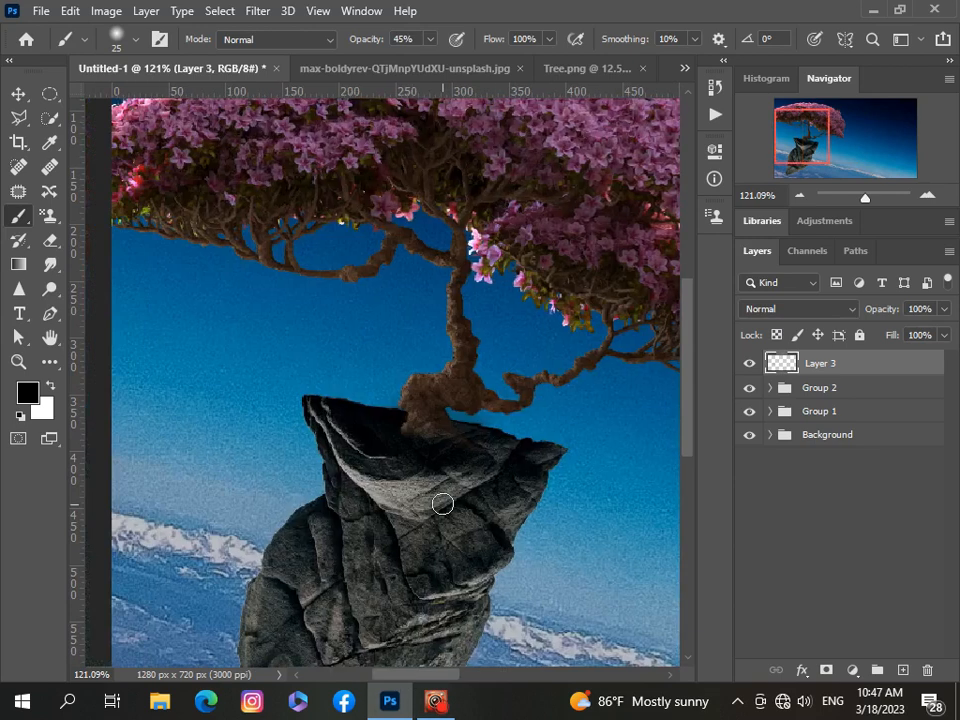
scroll(443, 501, up, 3)
click(125, 39)
drag(111, 107, 113, 108)
click(400, 382)
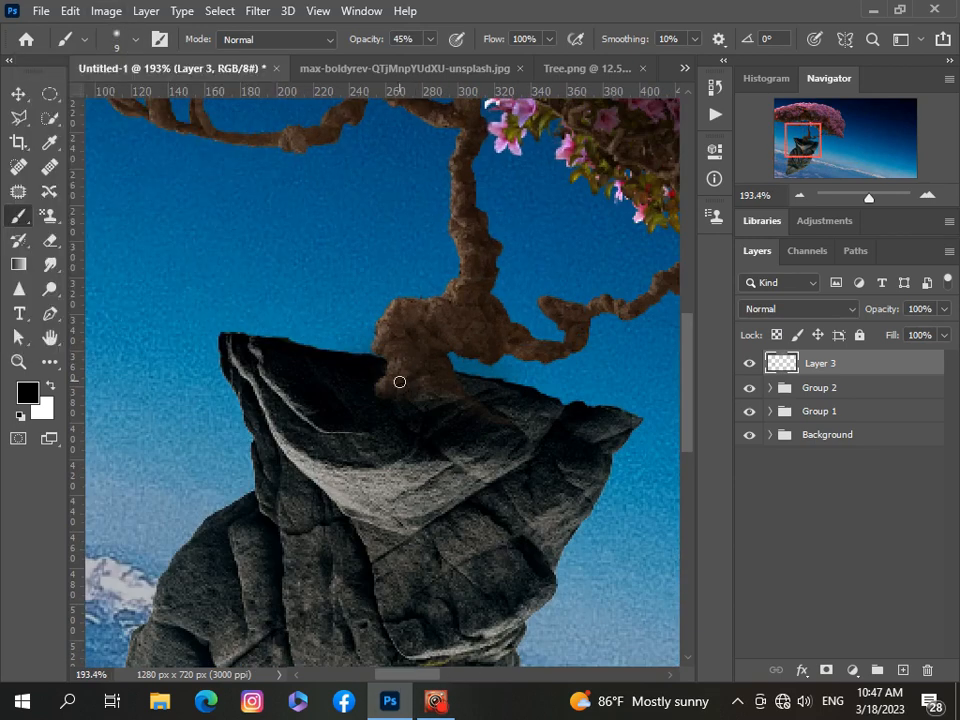
scroll(420, 394, up, 5)
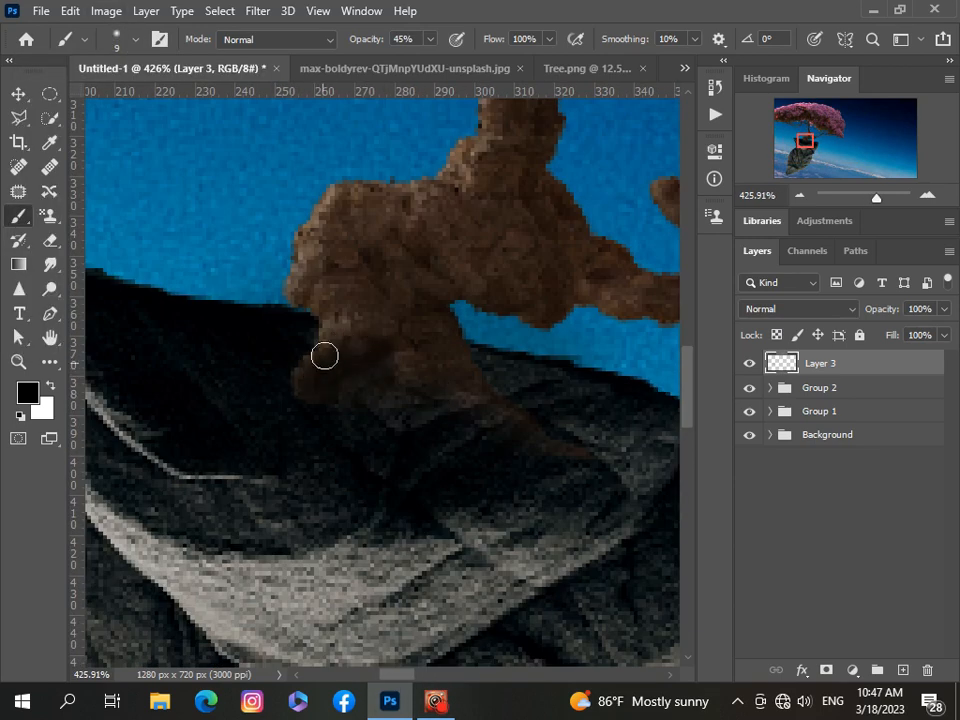
mouse_move(318, 301)
mouse_down()
mouse_move(321, 236)
mouse_move(390, 281)
mouse_move(463, 388)
mouse_move(403, 283)
mouse_move(441, 270)
mouse_move(551, 291)
mouse_move(364, 203)
mouse_move(306, 272)
mouse_move(422, 206)
mouse_move(542, 206)
mouse_move(362, 257)
mouse_up()
Paint black shading along the lower trunk above the root base.
scroll(362, 257, down, 10)
scroll(193, 354, up, 8)
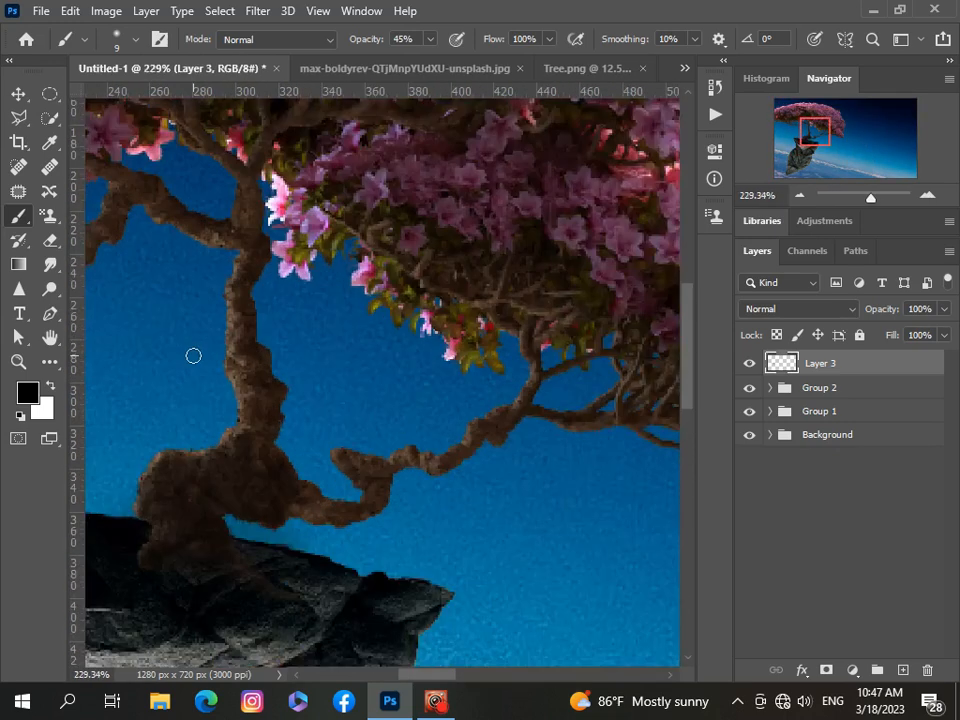
scroll(277, 358, up, 1)
mouse_move(264, 454)
mouse_down()
mouse_move(302, 418)
mouse_move(231, 283)
mouse_move(249, 365)
mouse_move(236, 313)
mouse_move(261, 542)
mouse_up()
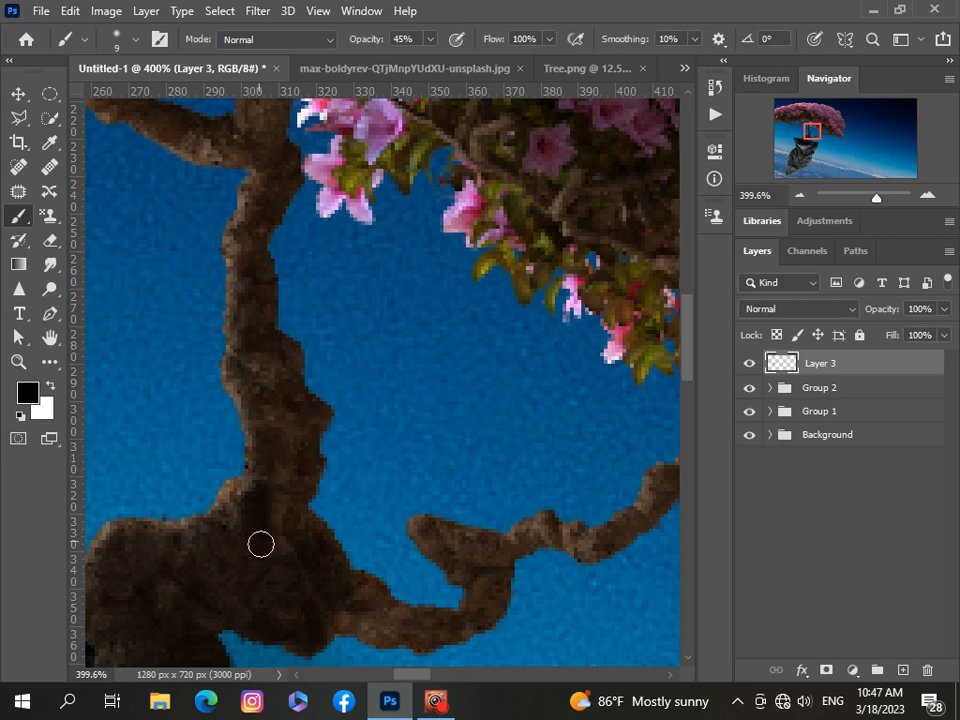
Darken the low branch extending right from the trunk with black strokes, following it up to its fork.
drag(414, 678, 424, 678)
drag(687, 372, 687, 404)
mouse_move(212, 403)
mouse_down()
mouse_move(236, 426)
mouse_move(298, 420)
mouse_move(306, 339)
mouse_move(360, 341)
mouse_up()
scroll(285, 368, down, 1)
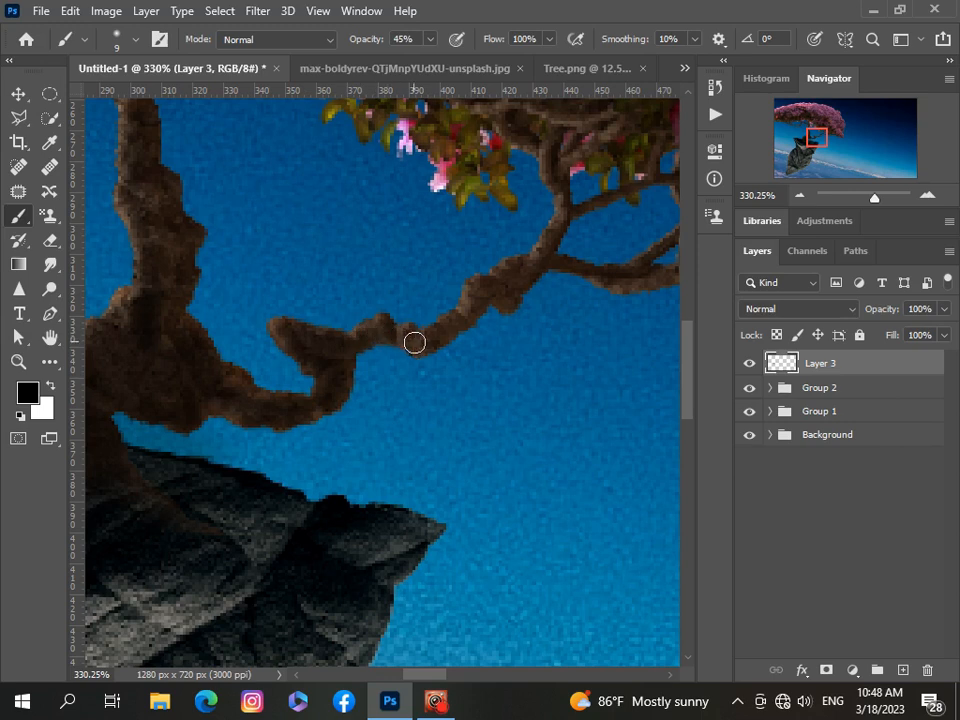
mouse_move(444, 330)
mouse_down()
mouse_move(511, 305)
mouse_move(556, 231)
mouse_up()
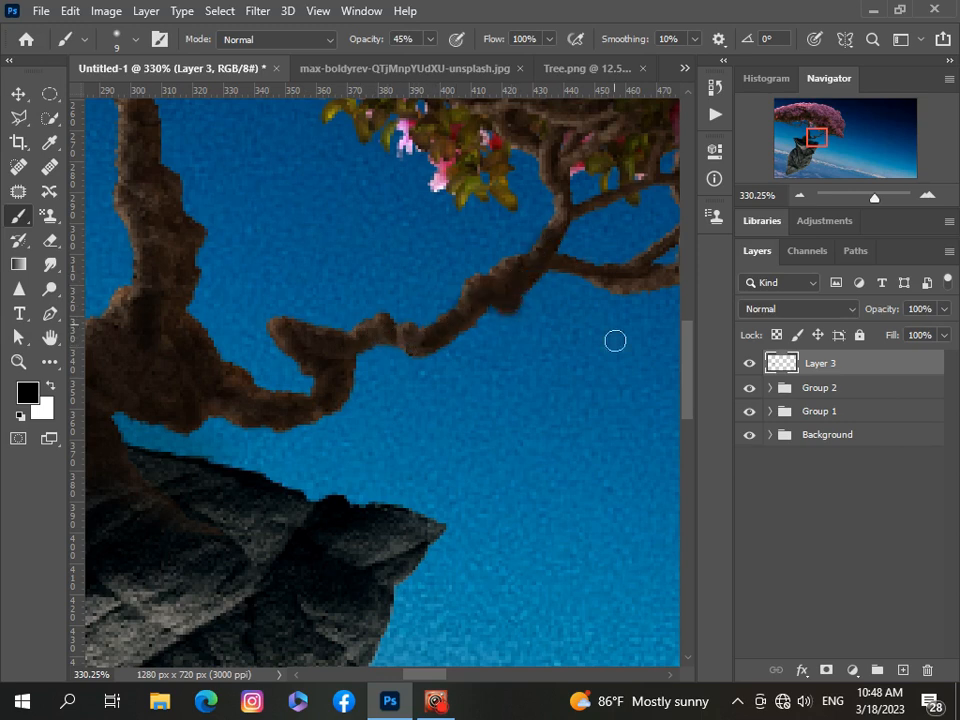
Reduce the brush to 1 px and shade the thin branches beyond the right branch's fork.
drag(441, 675, 459, 675)
scroll(265, 251, up, 2)
click(136, 40)
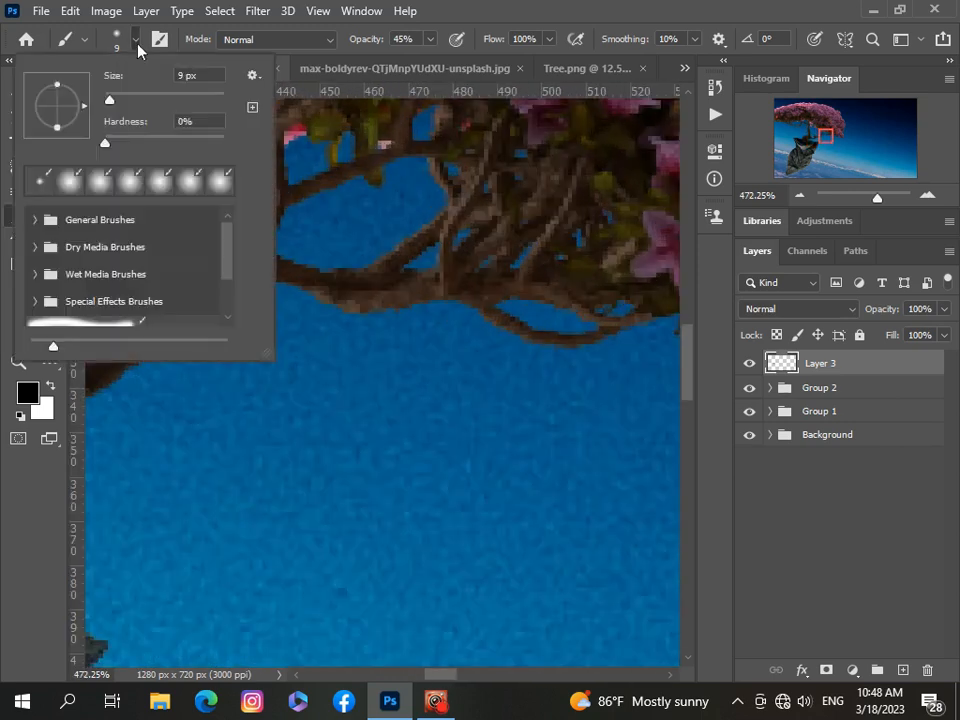
drag(107, 103, 103, 103)
click(353, 289)
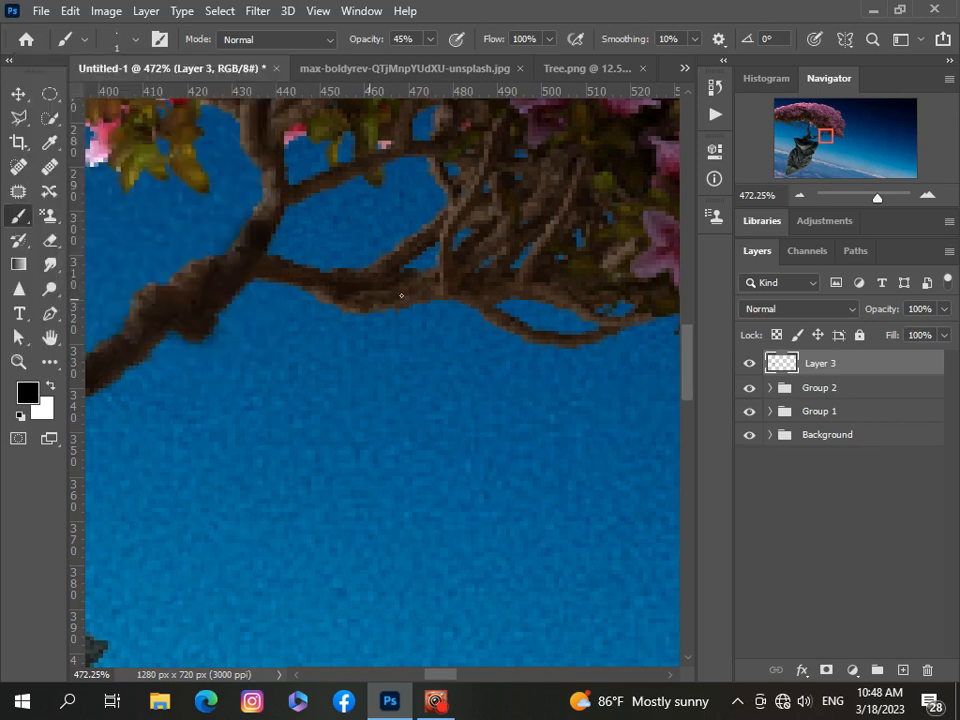
scroll(376, 289, down, 10)
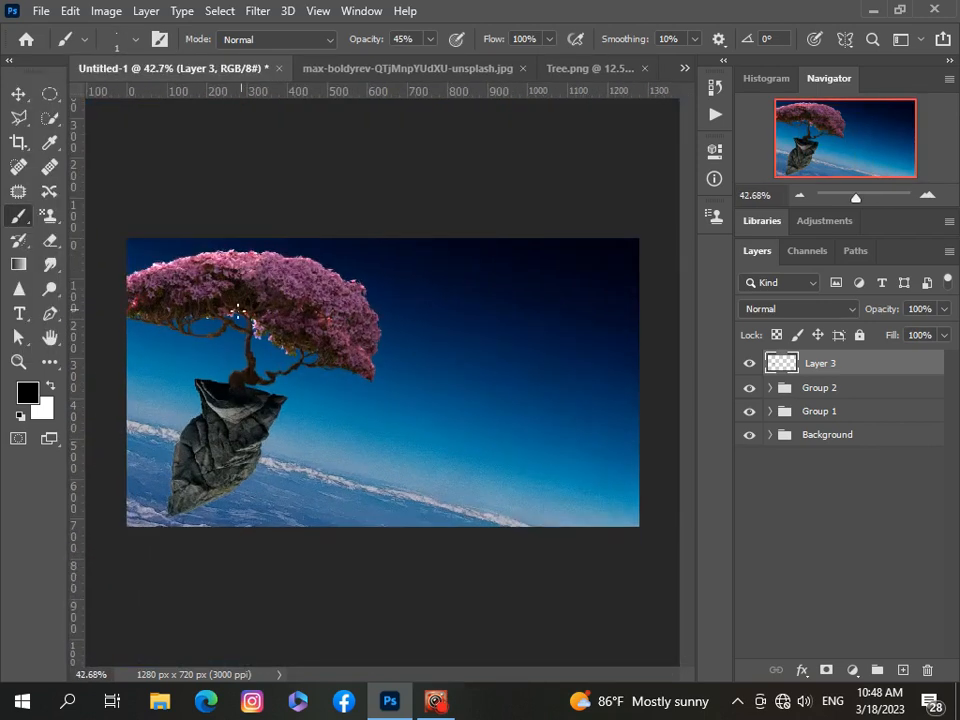
Enlarge the brush to 18 px and deepen the black shading up the trunk.
scroll(240, 365, up, 5)
scroll(240, 365, up, 3)
click(136, 40)
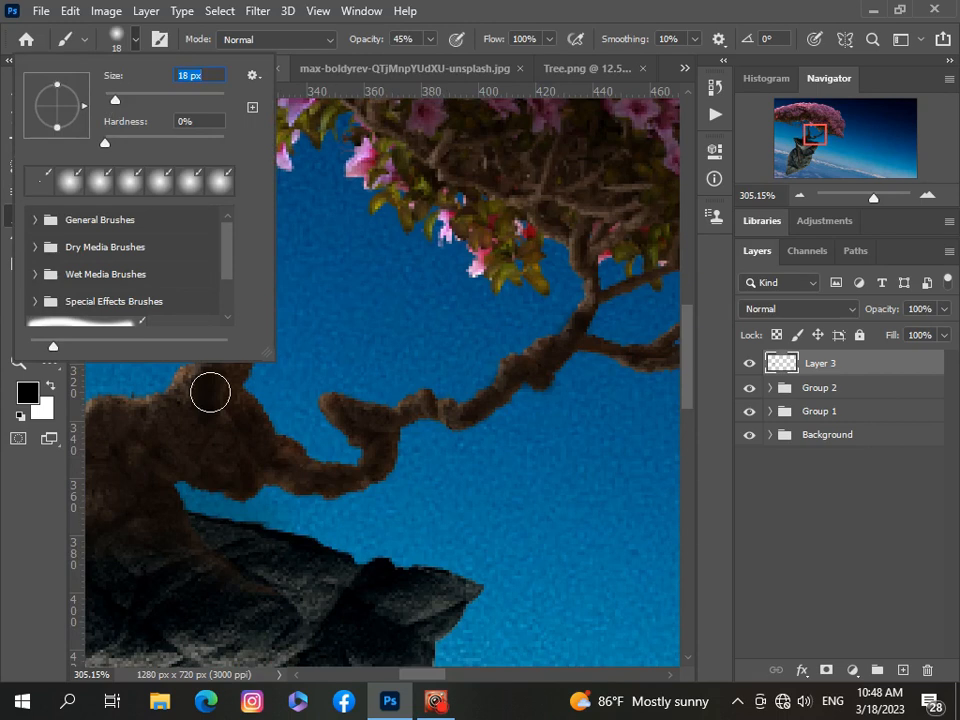
mouse_move(210, 392)
mouse_down()
mouse_move(218, 306)
mouse_move(197, 204)
mouse_up()
scroll(256, 468, down, 4)
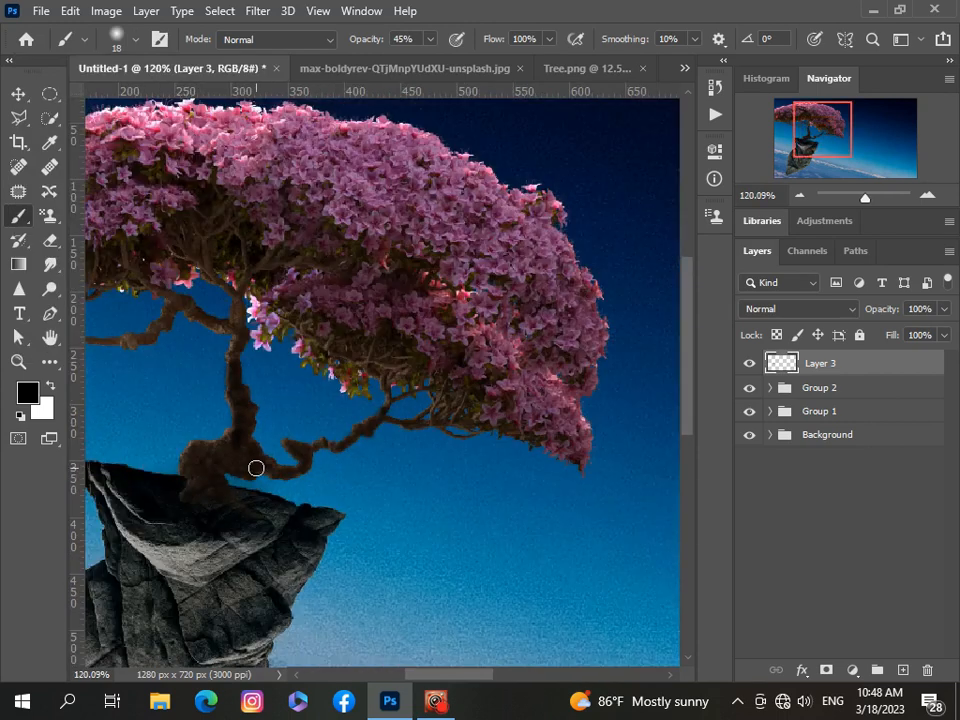
Set the brush to 10 px and shade the upper trunk and the curved branch on its left.
click(136, 40)
drag(114, 99, 116, 104)
key(Return)
scroll(231, 389, up, 3)
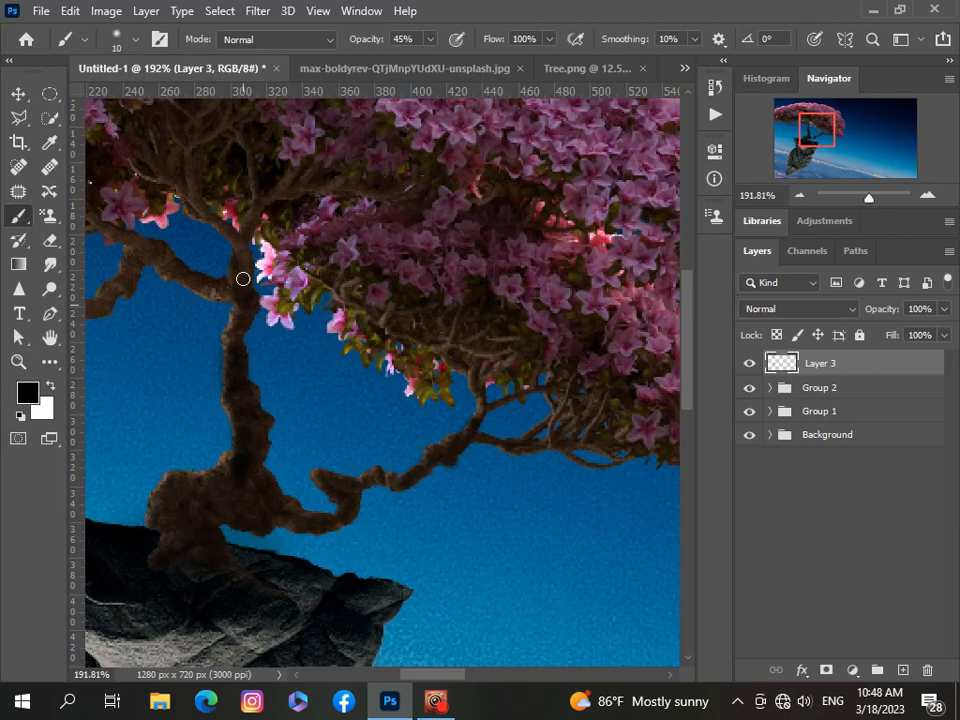
drag(186, 277, 115, 294)
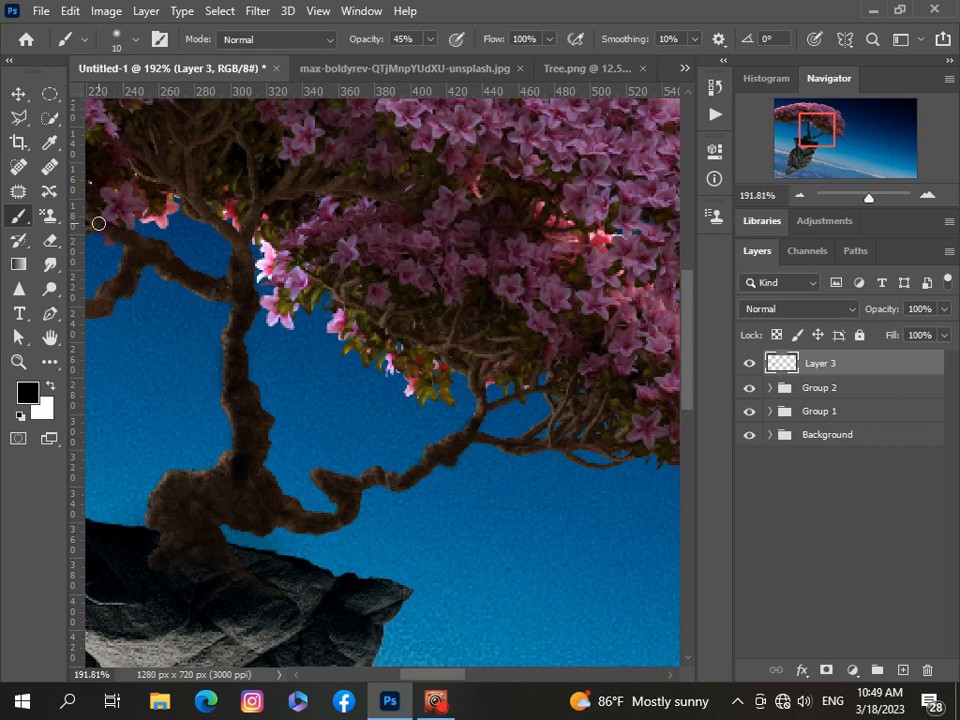
Set the brush to 3 px and shade the slender outer part of the left branch and its offshoots.
drag(404, 673, 373, 673)
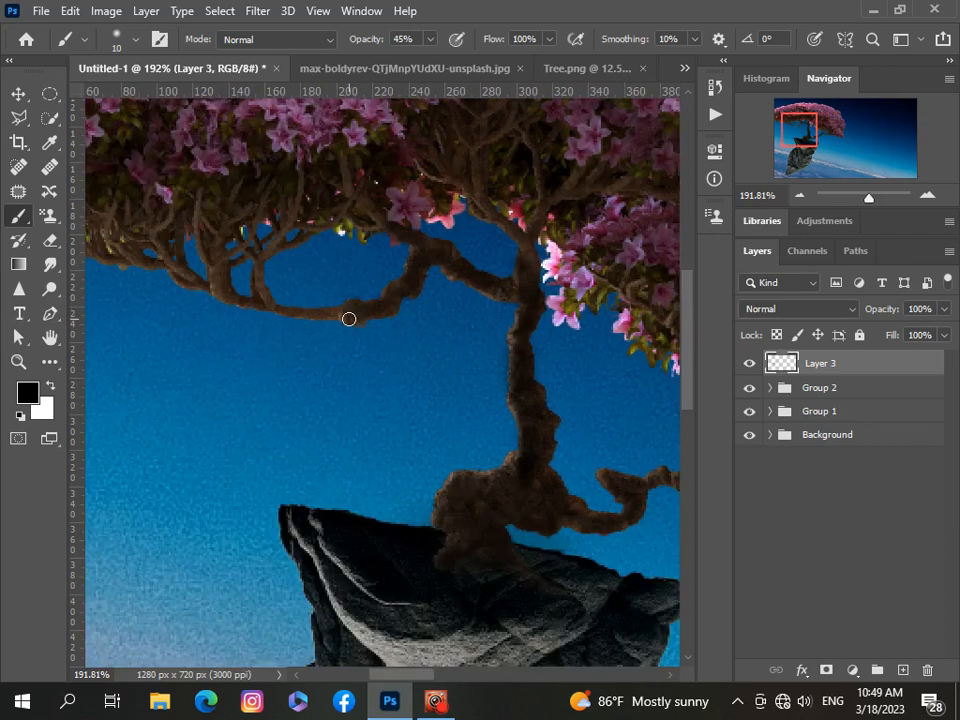
click(136, 39)
text(3)
key(Return)
scroll(331, 314, up, 5)
scroll(348, 318, up, 1)
mouse_move(355, 311)
mouse_down()
mouse_move(146, 304)
mouse_move(259, 307)
mouse_move(300, 319)
mouse_move(178, 304)
mouse_up()
drag(378, 678, 362, 678)
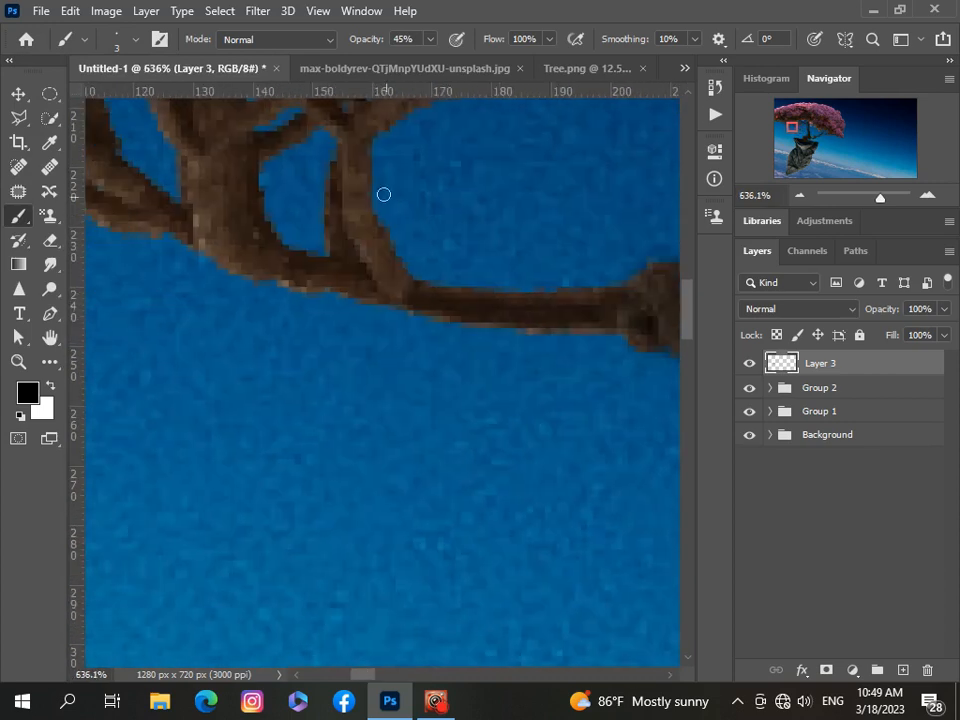
mouse_move(269, 266)
mouse_down()
mouse_move(209, 167)
mouse_move(255, 214)
mouse_move(270, 265)
mouse_up()
Set the brush to 14 px and shade the rock's upper left edge in black.
scroll(491, 360, down, 10)
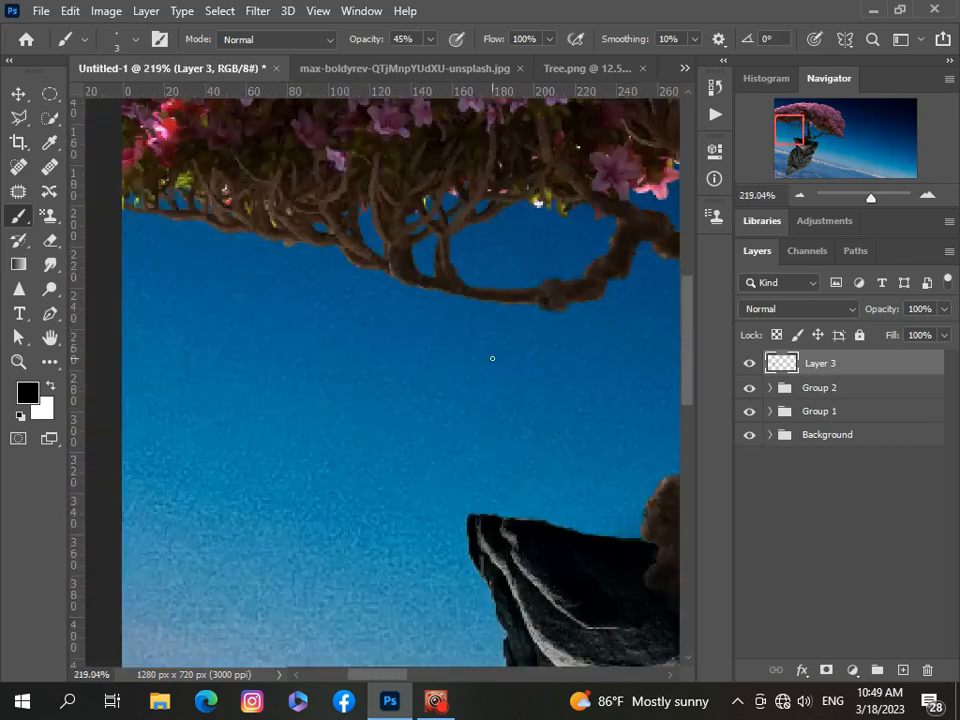
scroll(491, 360, up, 1)
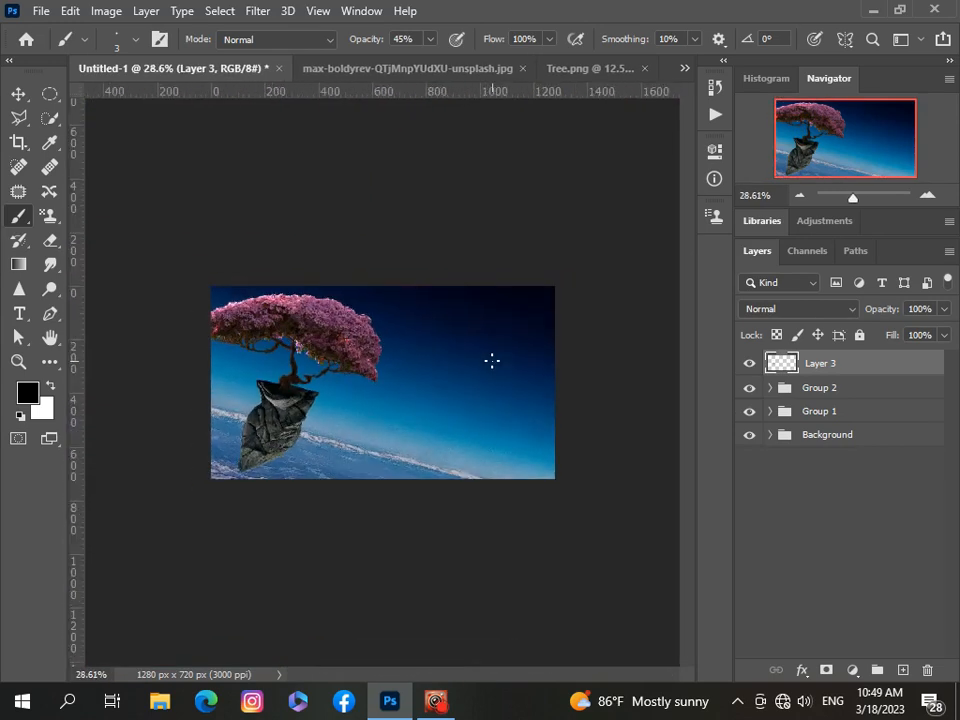
scroll(230, 410, up, 6)
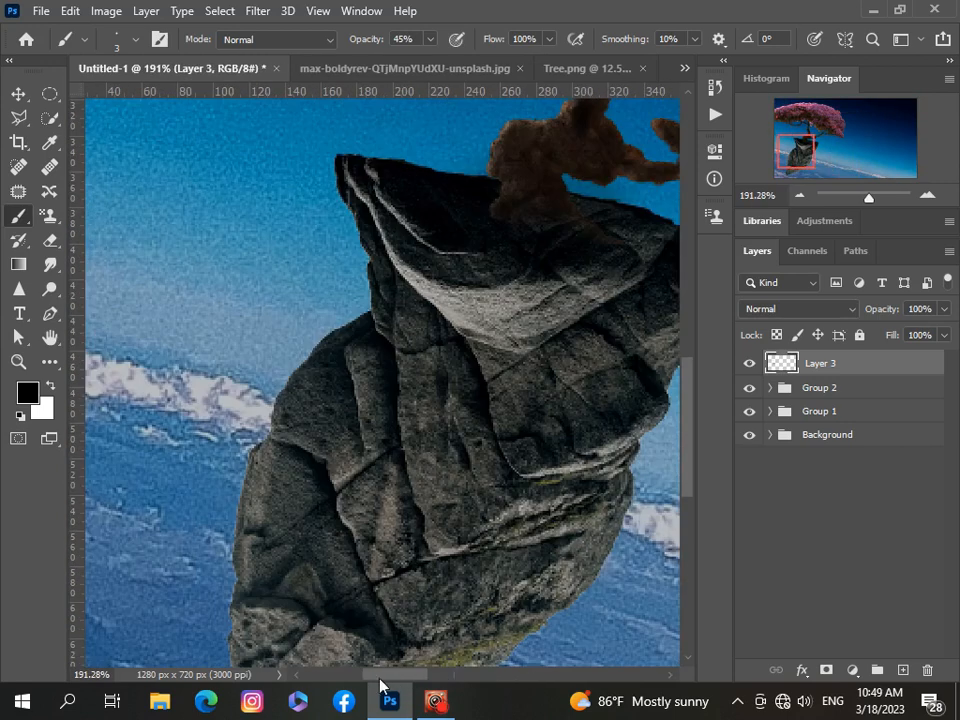
click(136, 39)
text(50)
key(Return)
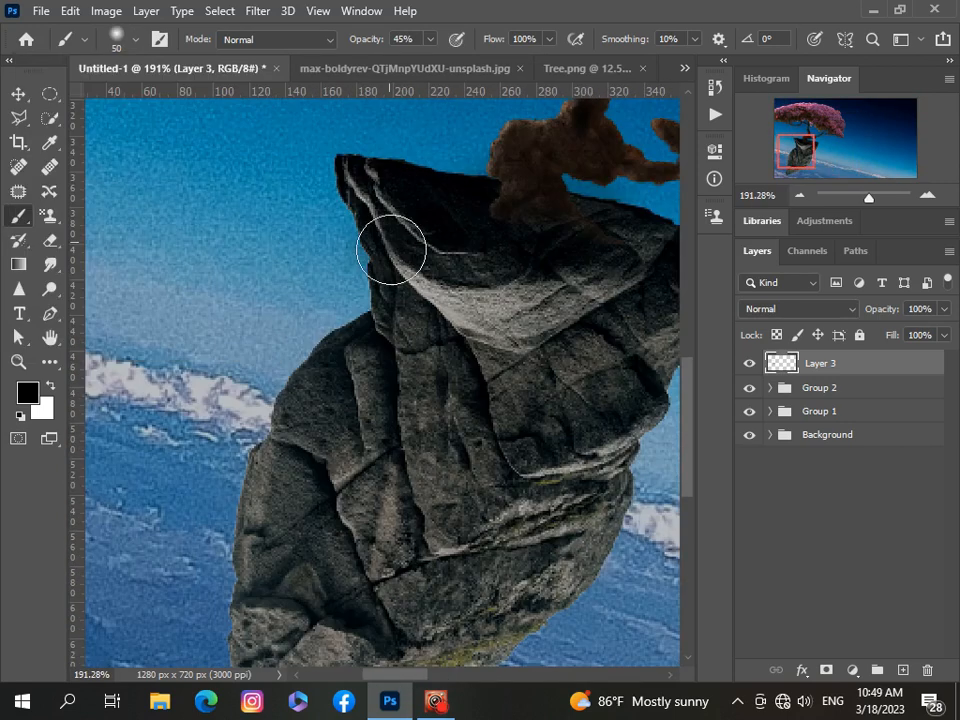
click(136, 39)
text(40)
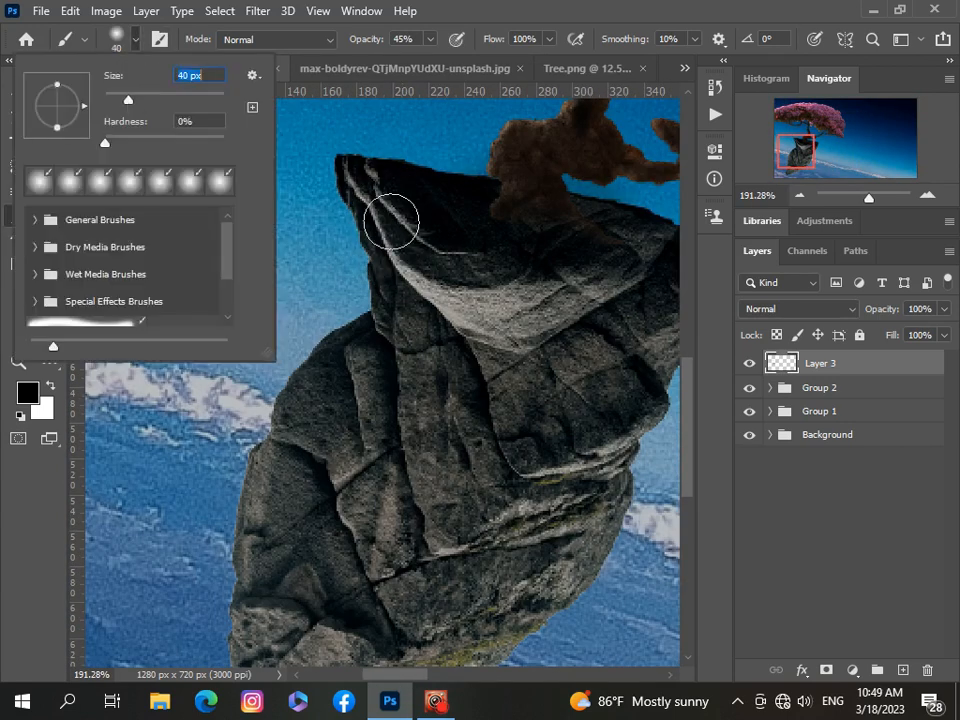
drag(118, 97, 113, 97)
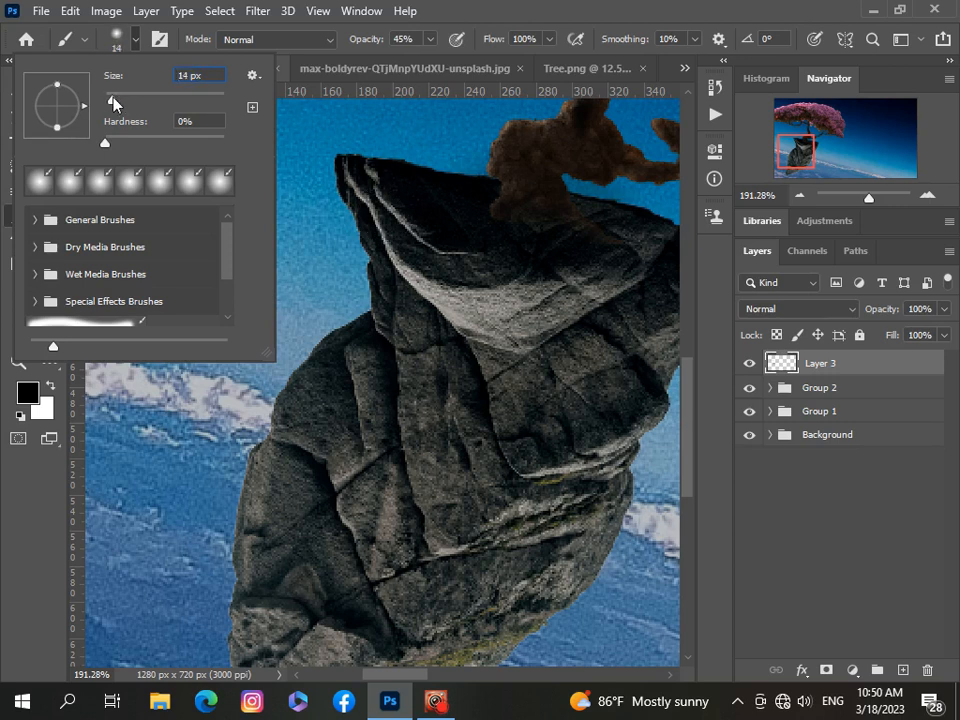
mouse_move(343, 192)
mouse_down()
mouse_move(377, 266)
mouse_move(377, 312)
mouse_up()
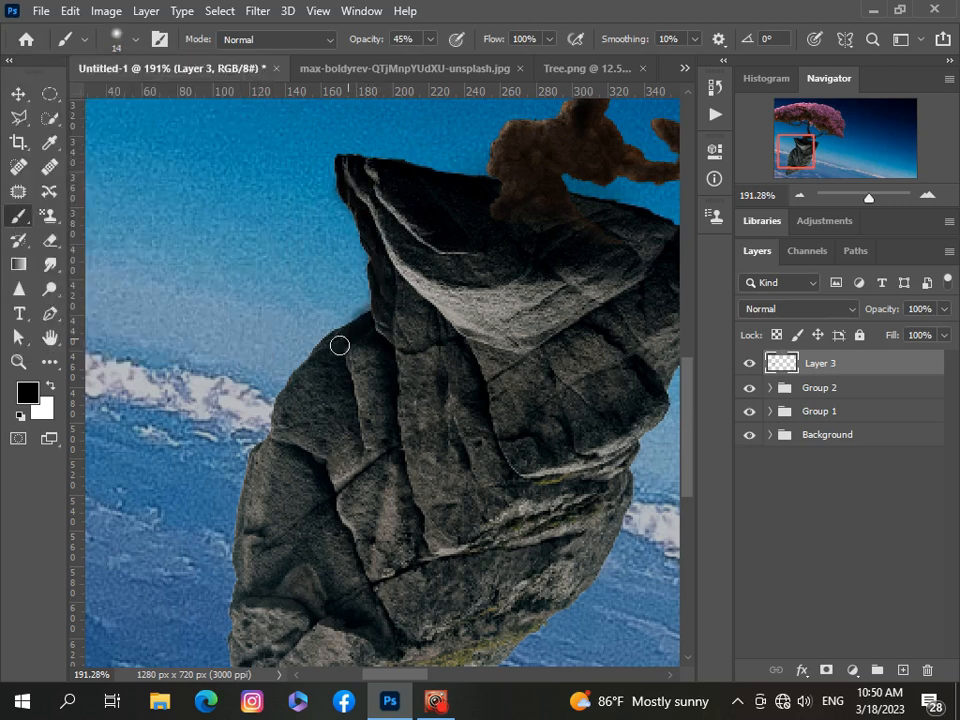
Enlarge the brush to 37 px and darken the rock's lower left side down to its tip.
scroll(335, 350, down, 7)
drag(452, 675, 406, 678)
scroll(316, 385, up, 5)
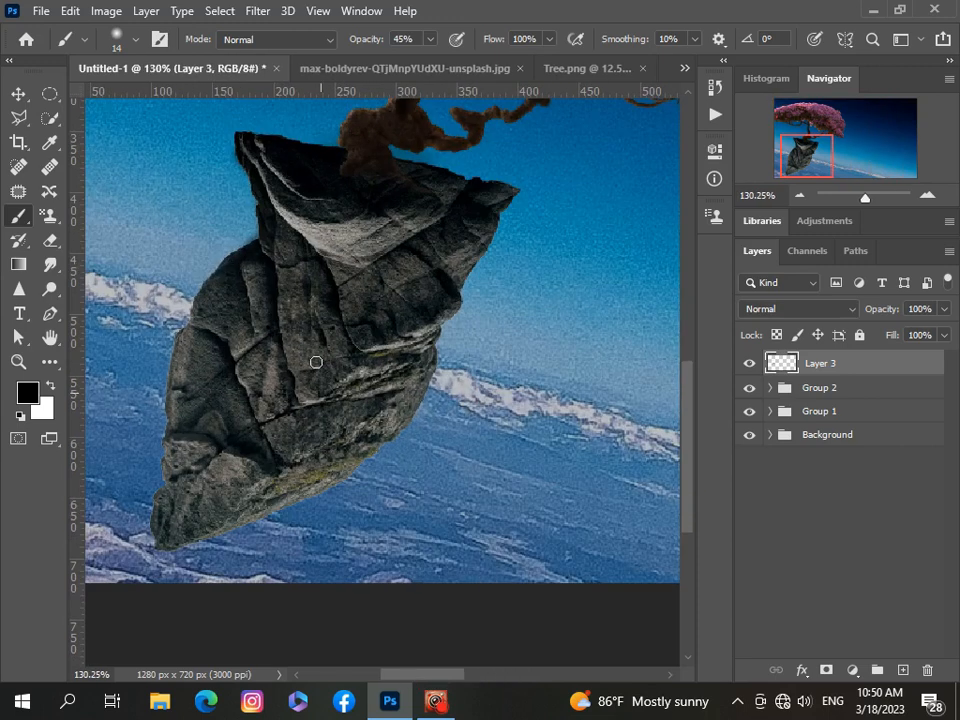
click(134, 41)
drag(114, 98, 126, 101)
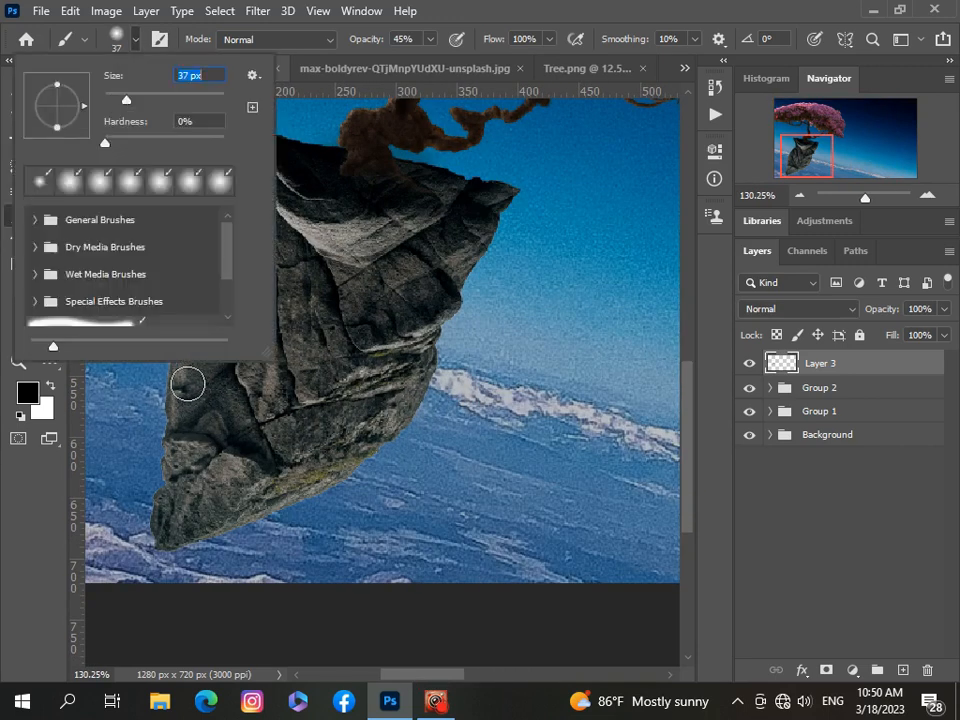
mouse_move(189, 385)
mouse_down()
mouse_move(218, 291)
mouse_move(180, 395)
mouse_move(177, 489)
mouse_move(178, 532)
mouse_up()
Lower the opacity of shading layer Layer 3 to 88%.
scroll(231, 328, down, 6)
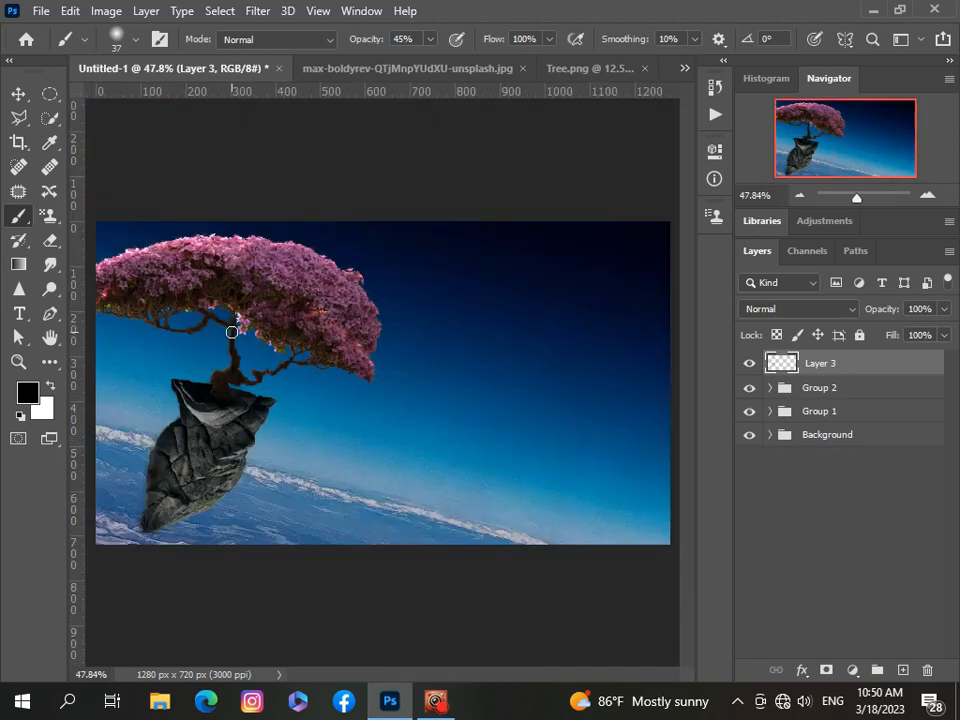
scroll(231, 328, up, 1)
click(944, 335)
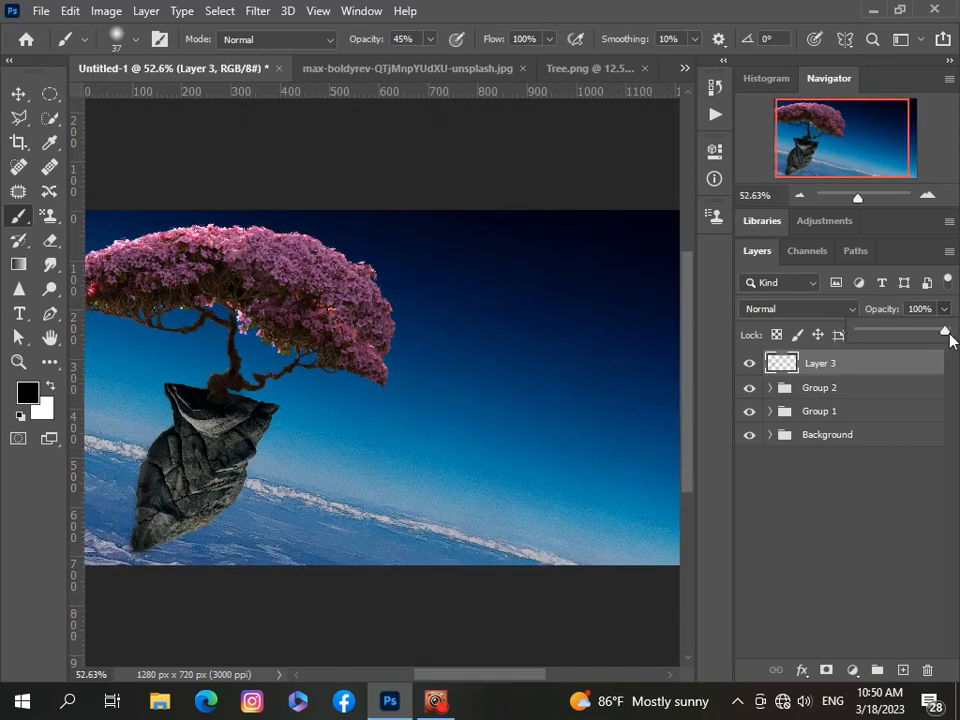
drag(936, 338, 933, 338)
scroll(343, 461, down, 3)
scroll(214, 461, up, 3)
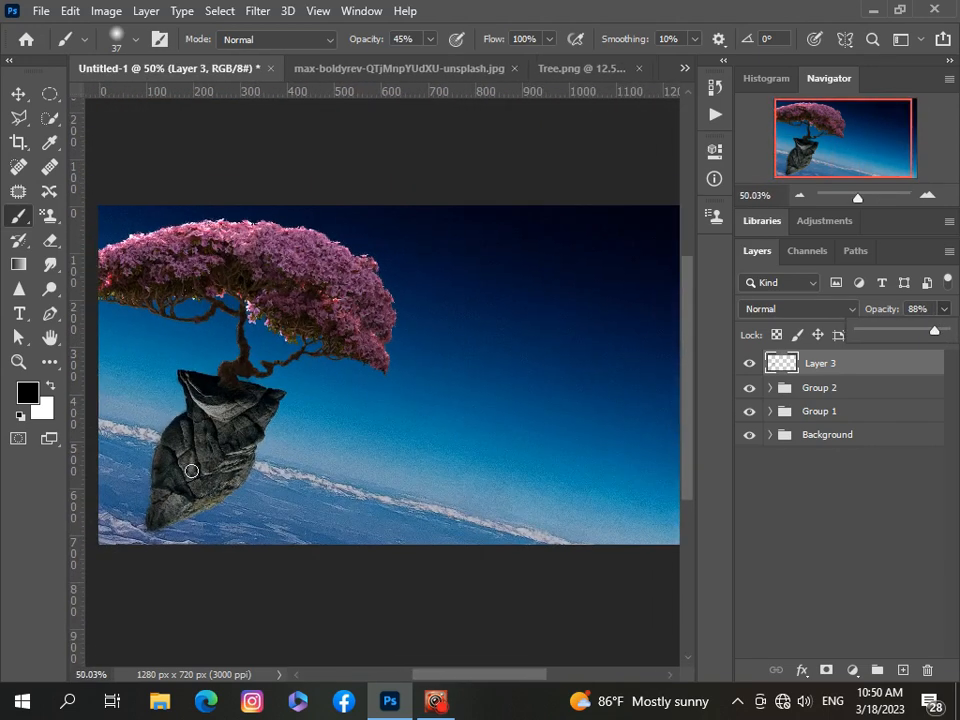
Lower the black brush's opacity to 12% and enlarge it to 48 px for softer shading.
click(48, 386)
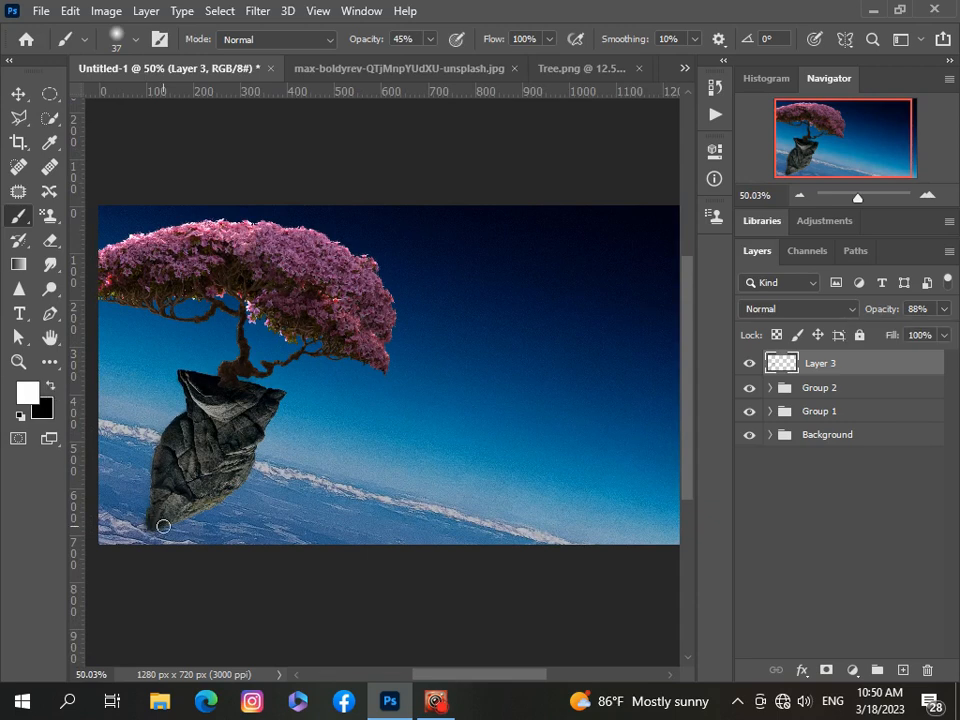
key(x)
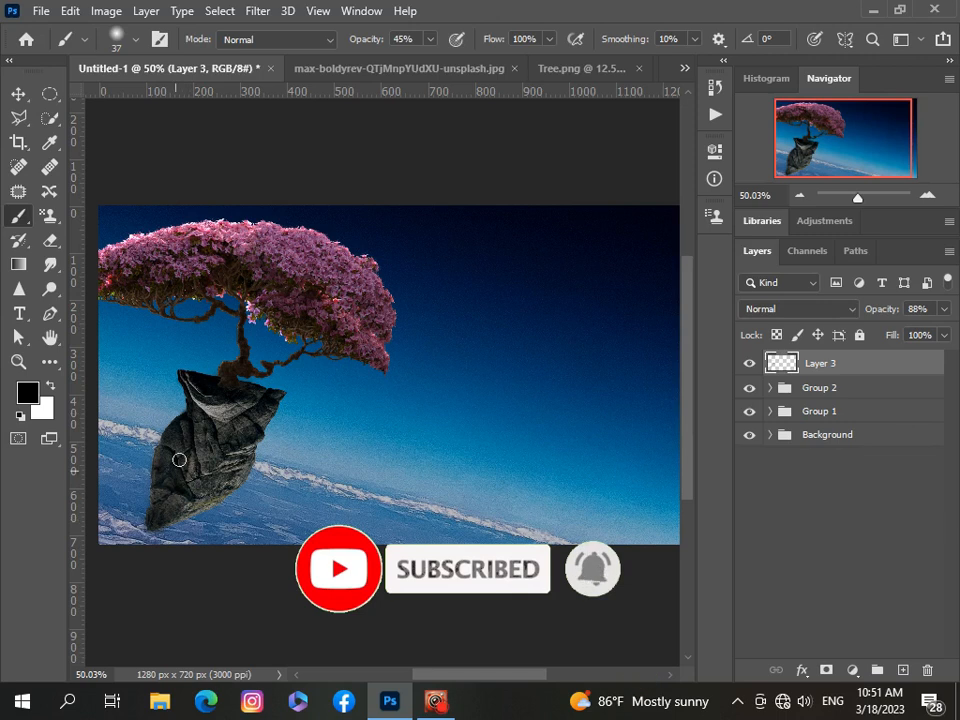
scroll(179, 459, down, 3)
scroll(184, 501, up, 3)
click(433, 40)
drag(434, 61, 403, 66)
click(136, 41)
drag(126, 100, 133, 100)
key(Return)
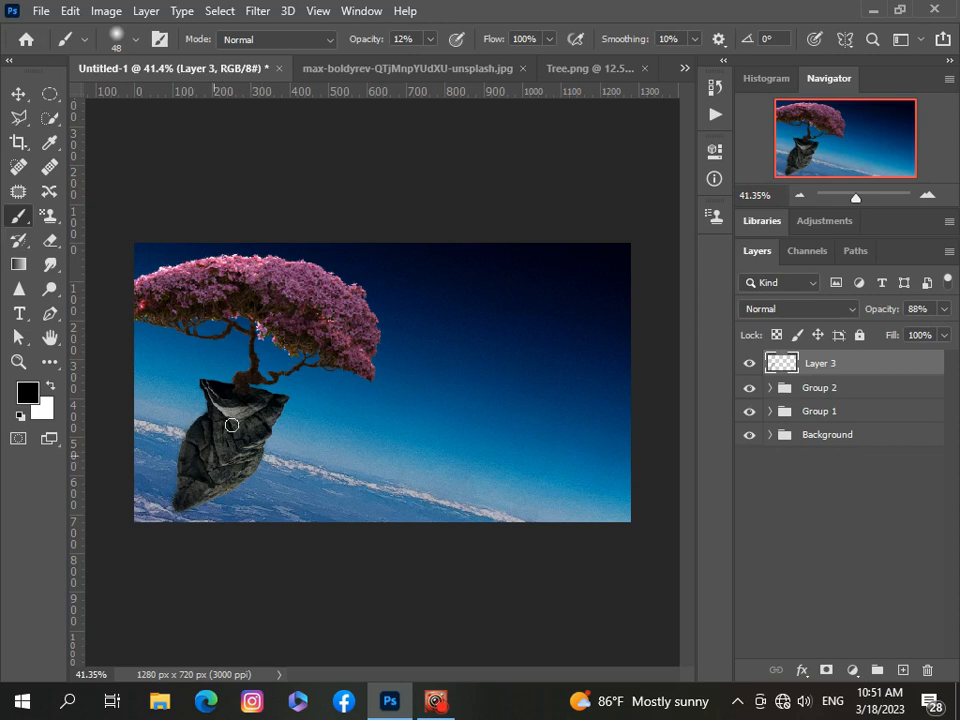
scroll(236, 454, down, 2)
scroll(224, 476, up, 1)
scroll(222, 478, down, 1)
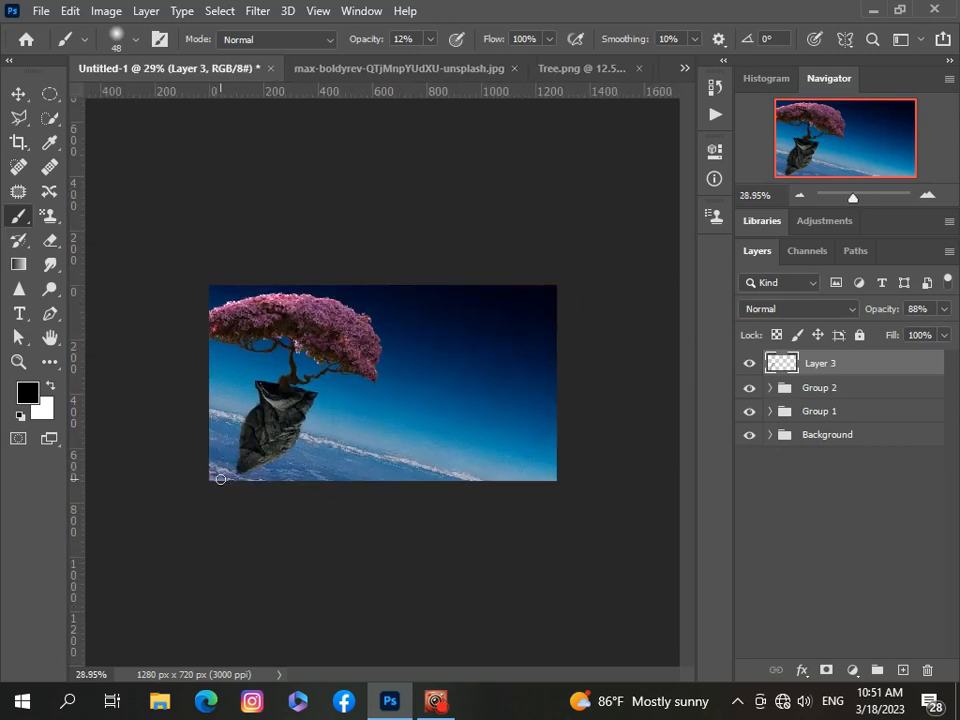
scroll(220, 480, up, 2)
scroll(220, 480, up, 1)
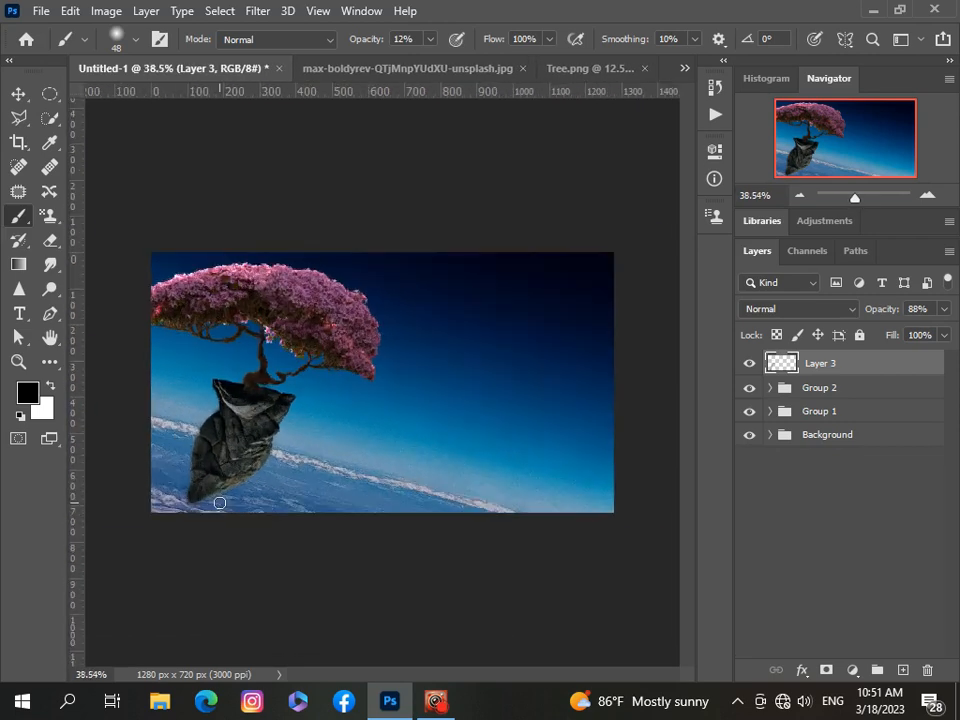
Open max-boldyrev-QTjMnpYUdXU-unsplash.jpg from New folder (39) inside the desktop's photo shop folder.
click(41, 11)
click(58, 45)
click(98, 347)
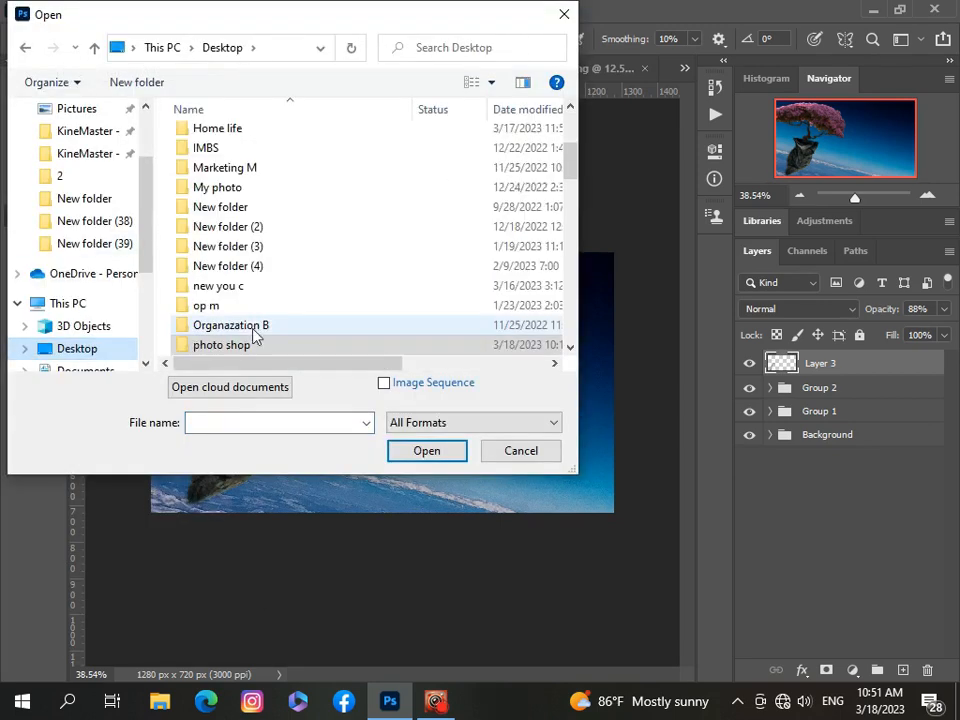
double_click(256, 344)
scroll(266, 345, down, 8)
double_click(264, 345)
click(343, 182)
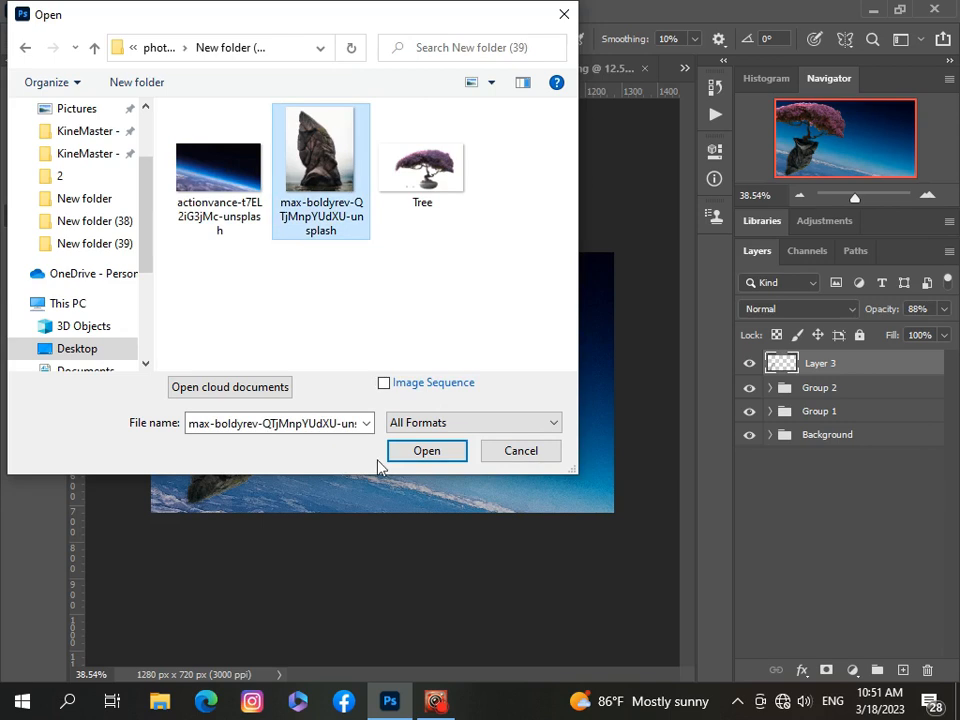
click(426, 450)
Copy the selected rock from max-boldyrev-QTjMnpYUdXU-unsplash.jpg and paste it into Untitled-1.
click(685, 68)
click(549, 139)
click(685, 68)
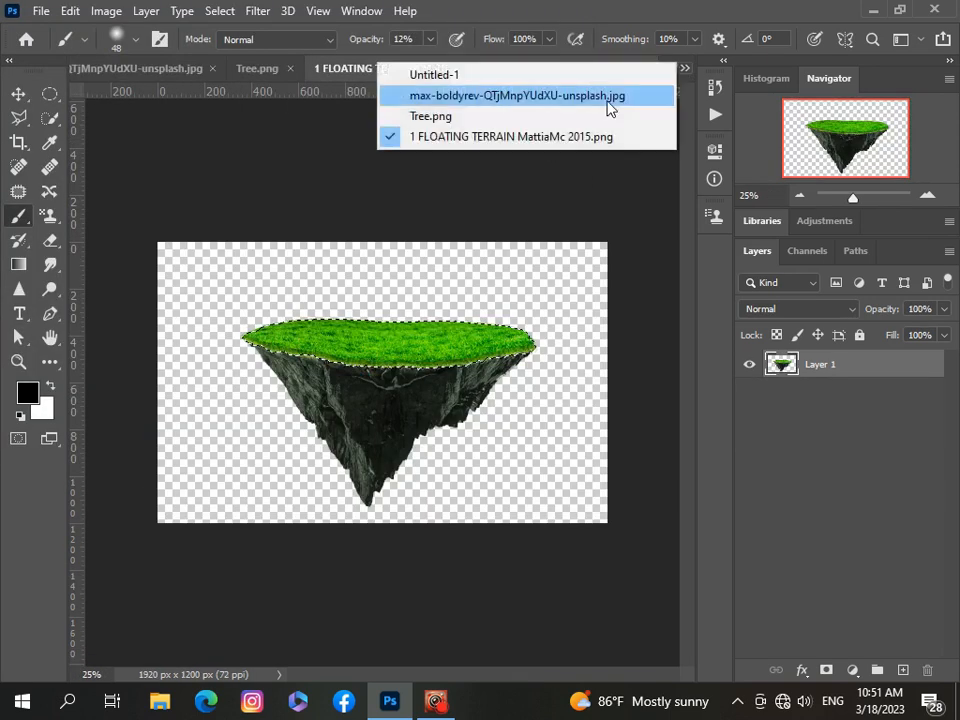
click(572, 116)
click(685, 68)
click(611, 96)
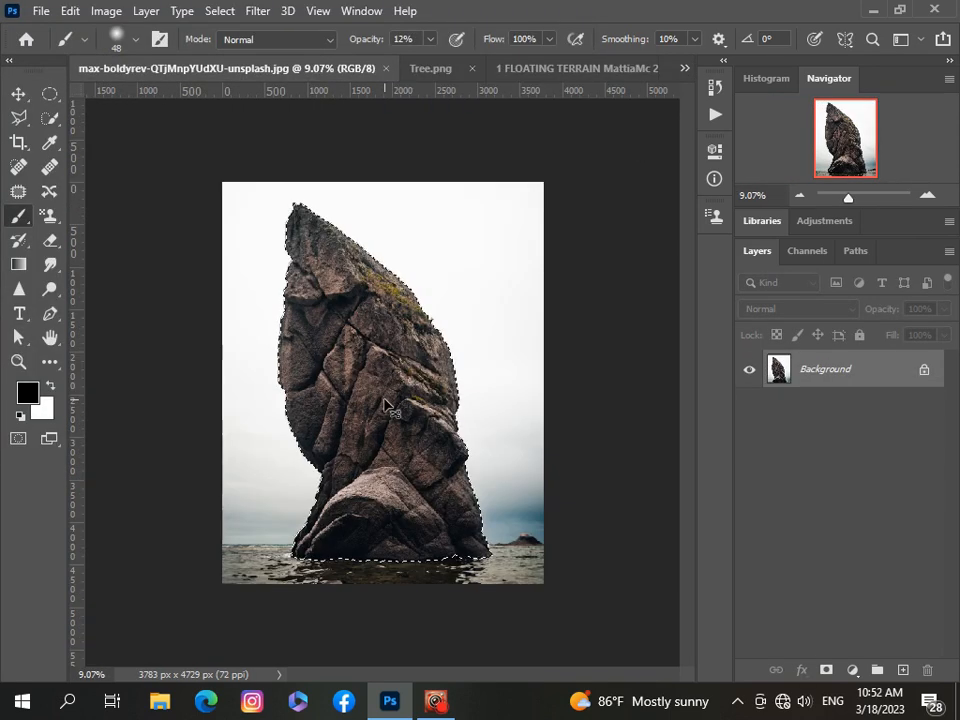
click(685, 68)
click(590, 76)
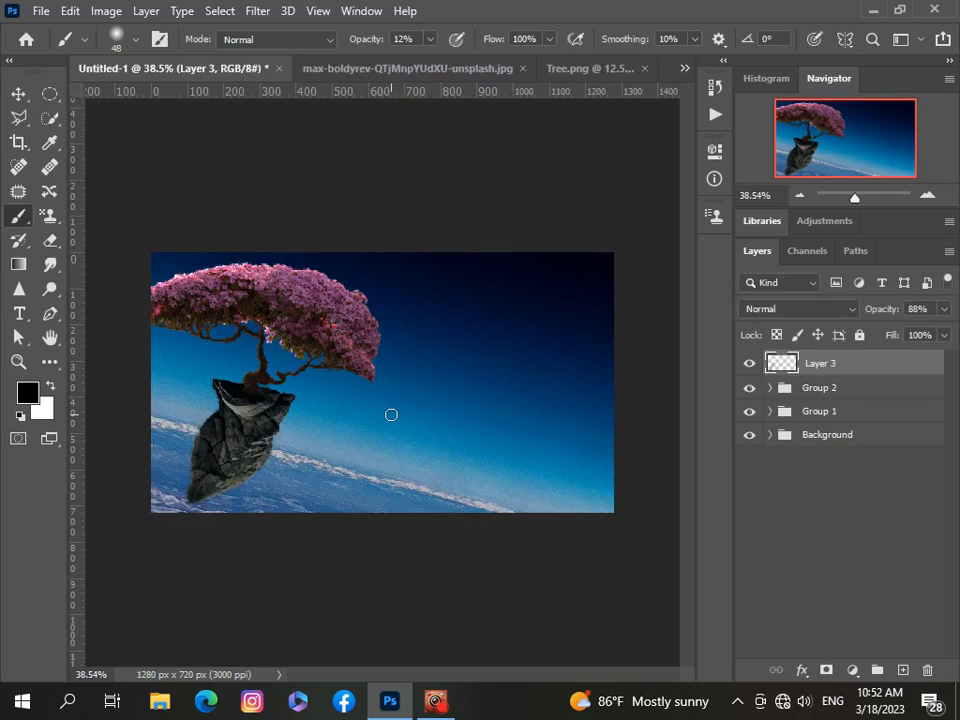
key(ctrl+v)
Free-transform the pasted rock, shrinking it to a small distant size and flipping it vertically.
key(ctrl+t)
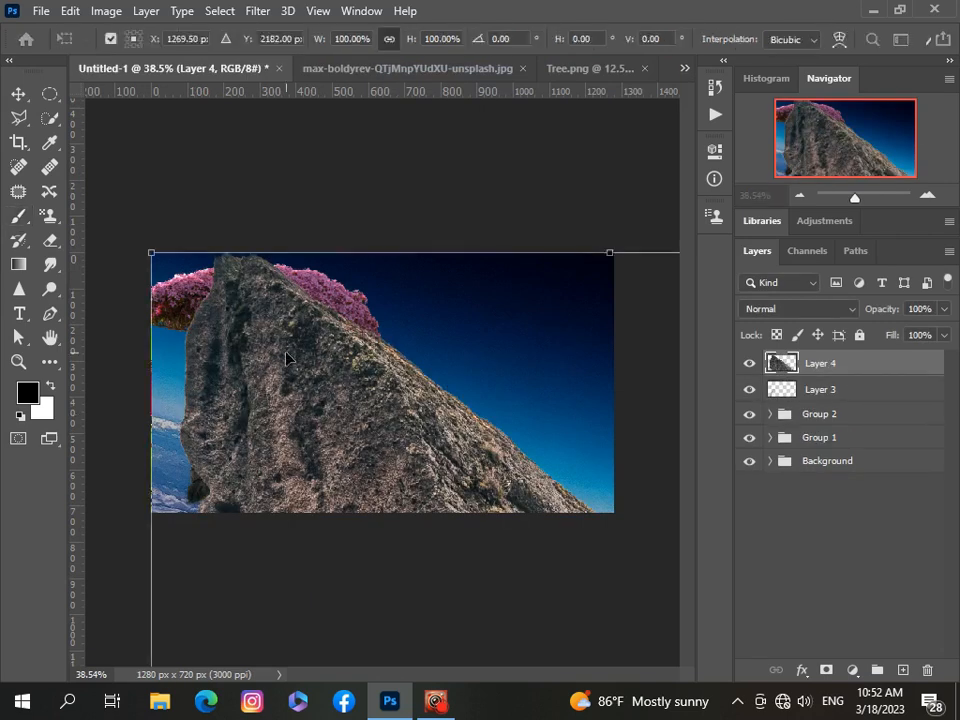
drag(214, 263, 435, 421)
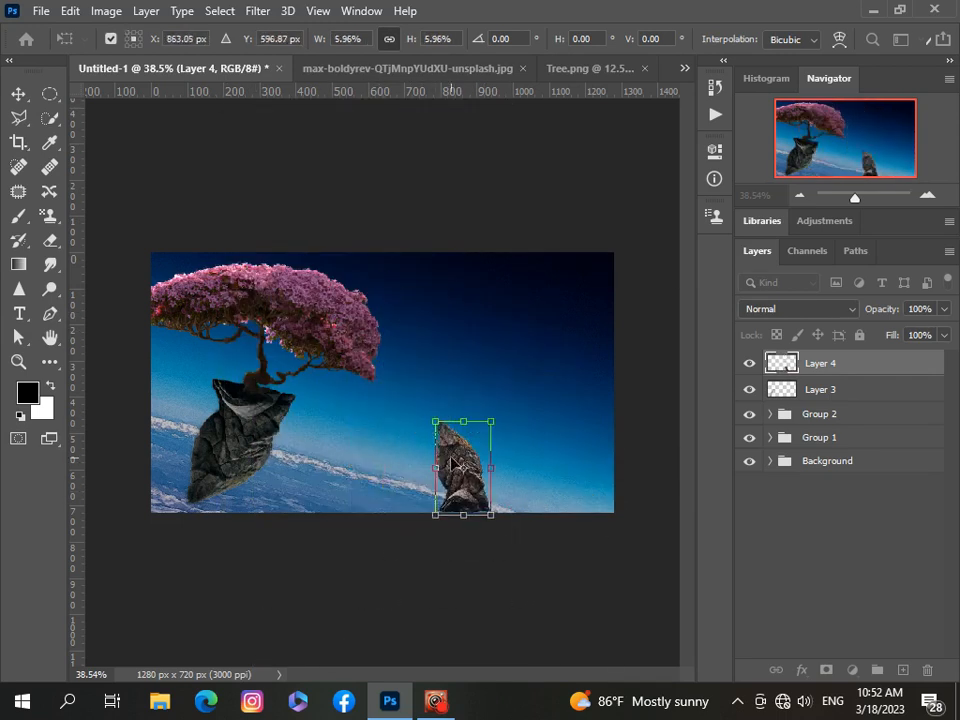
drag(453, 466, 426, 412)
drag(409, 367, 318, 490)
right_click(414, 430)
click(439, 416)
Resize the small rock to 3.03% width and 2.49% height, rotate it 12.6° and place it over the cloud band beside the large rock.
scroll(404, 436, up, 5)
scroll(404, 436, up, 3)
drag(287, 401, 345, 447)
drag(345, 527, 324, 534)
scroll(324, 534, down, 6)
drag(398, 482, 285, 507)
scroll(383, 455, up, 5)
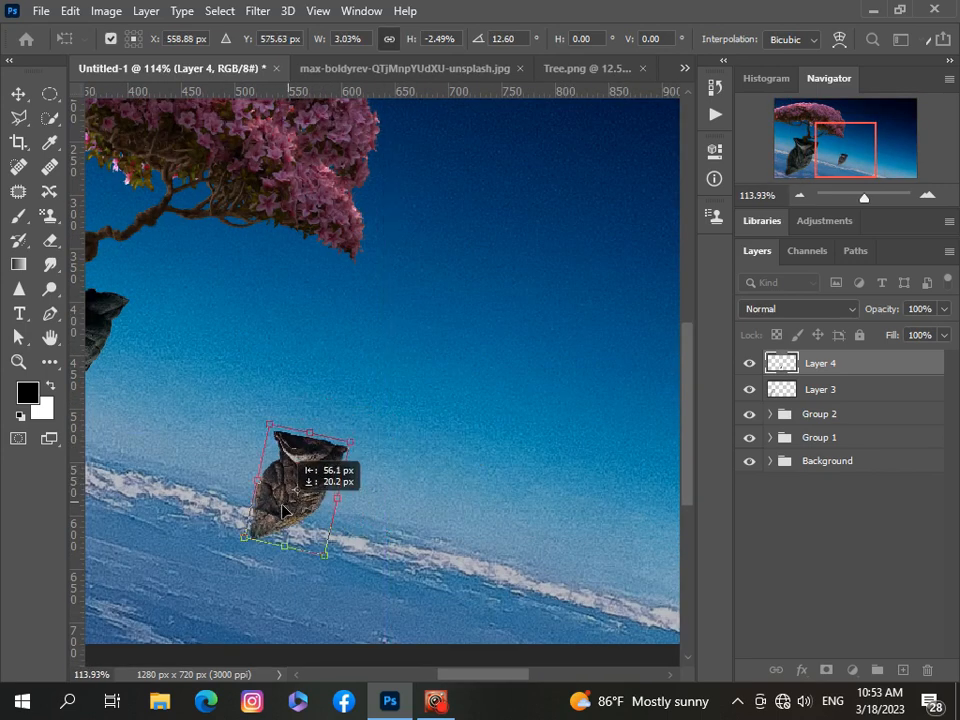
scroll(283, 506, down, 5)
key(Return)
key(b)
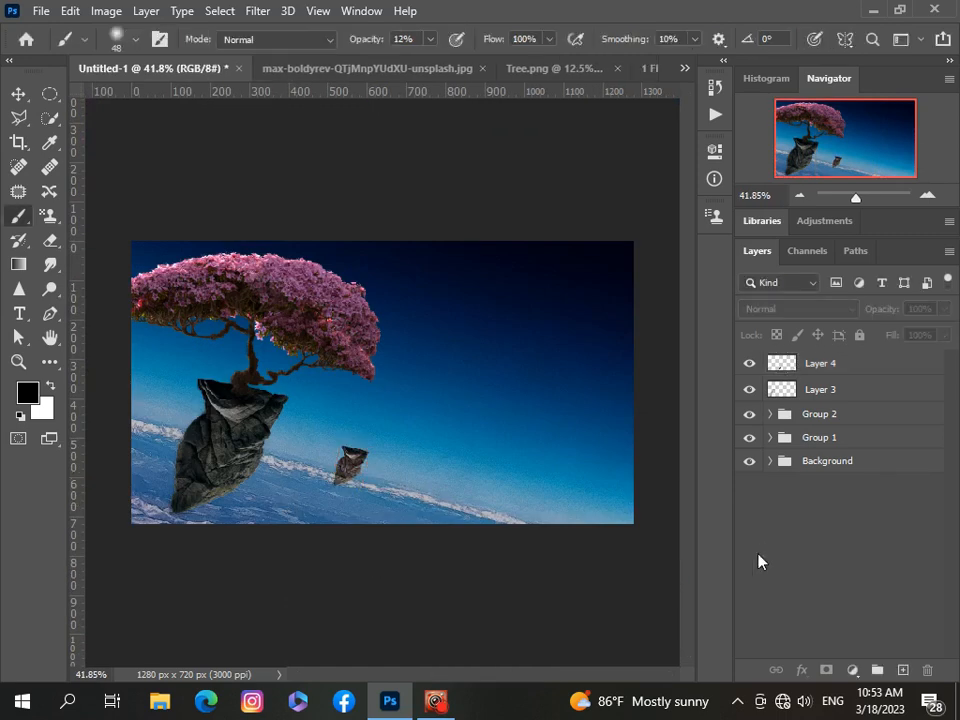
Add a Hue/Saturation adjustment clipped to the small rock and set its Lightness to -14.
scroll(407, 544, down, 2)
scroll(356, 512, up, 3)
click(852, 670)
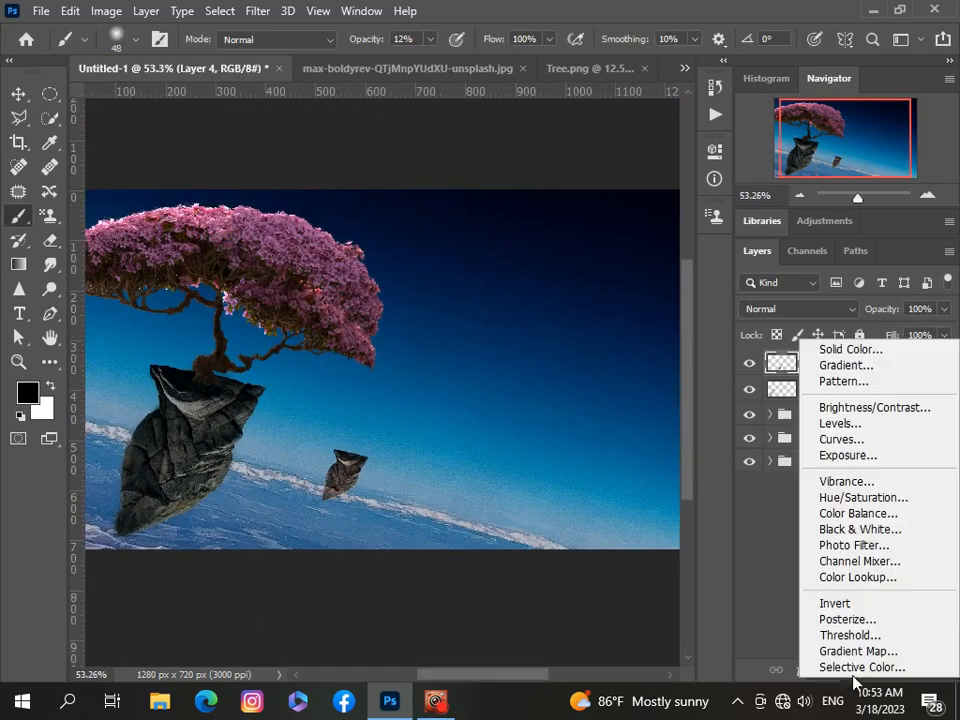
click(842, 499)
click(554, 483)
scroll(477, 402, up, 3)
drag(585, 351, 574, 352)
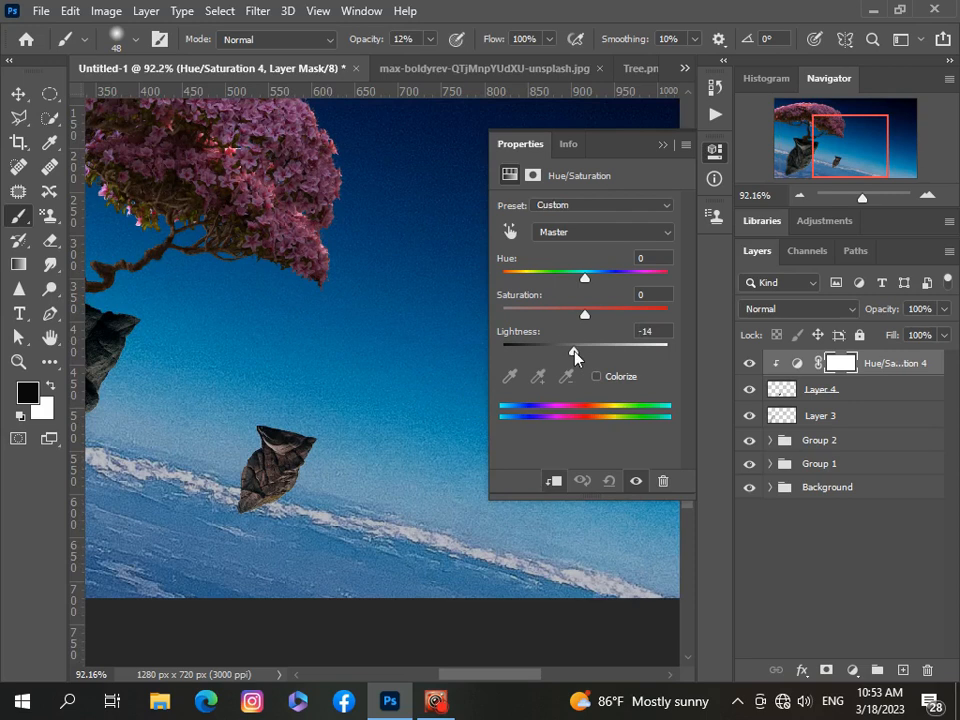
drag(584, 284, 544, 252)
click(739, 552)
Add a Color Balance adjustment clipped to the small rock to match the large rock's cooler tones.
click(852, 670)
click(840, 514)
click(557, 483)
click(663, 146)
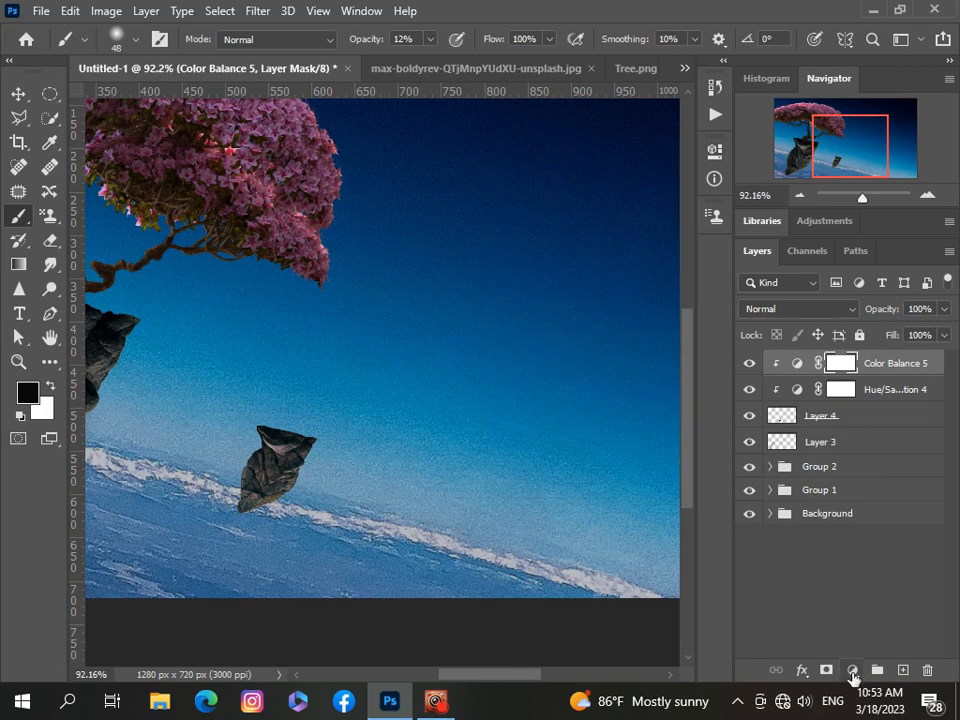
Add a Levels adjustment clipped to the small rock and deepen its dark tones.
click(852, 670)
click(842, 417)
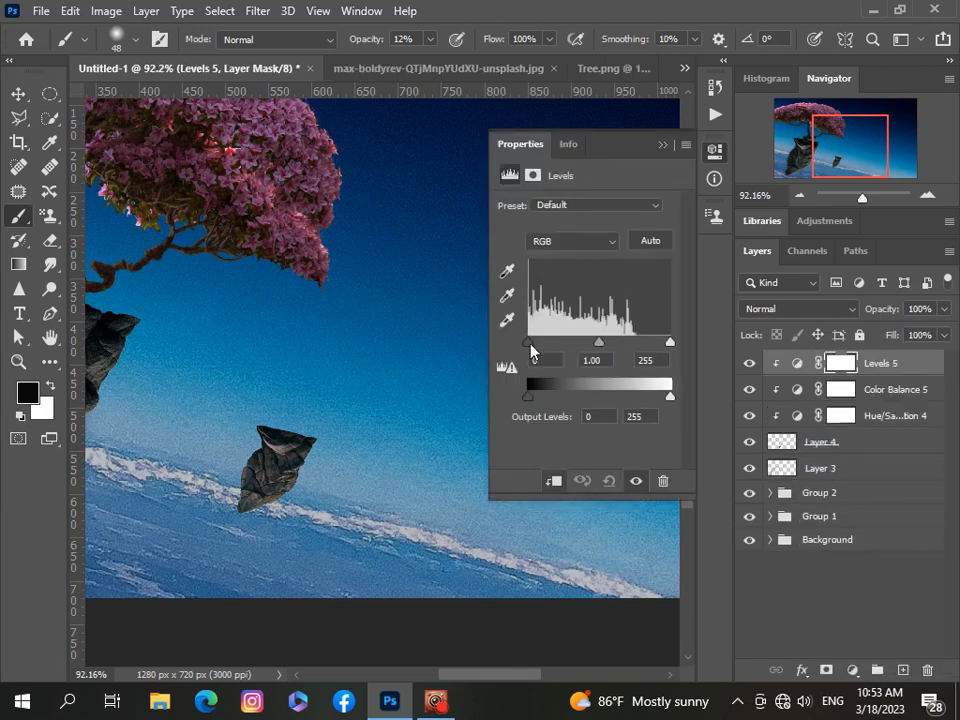
click(661, 150)
scroll(418, 332, down, 5)
scroll(418, 332, up, 3)
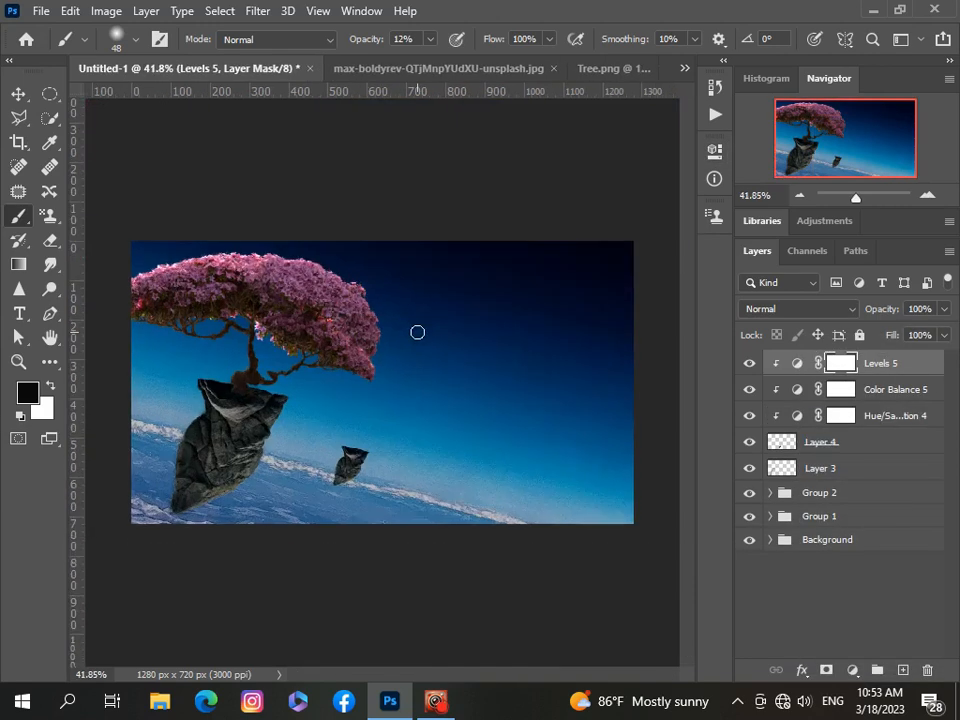
scroll(418, 332, down, 3)
scroll(418, 332, up, 1)
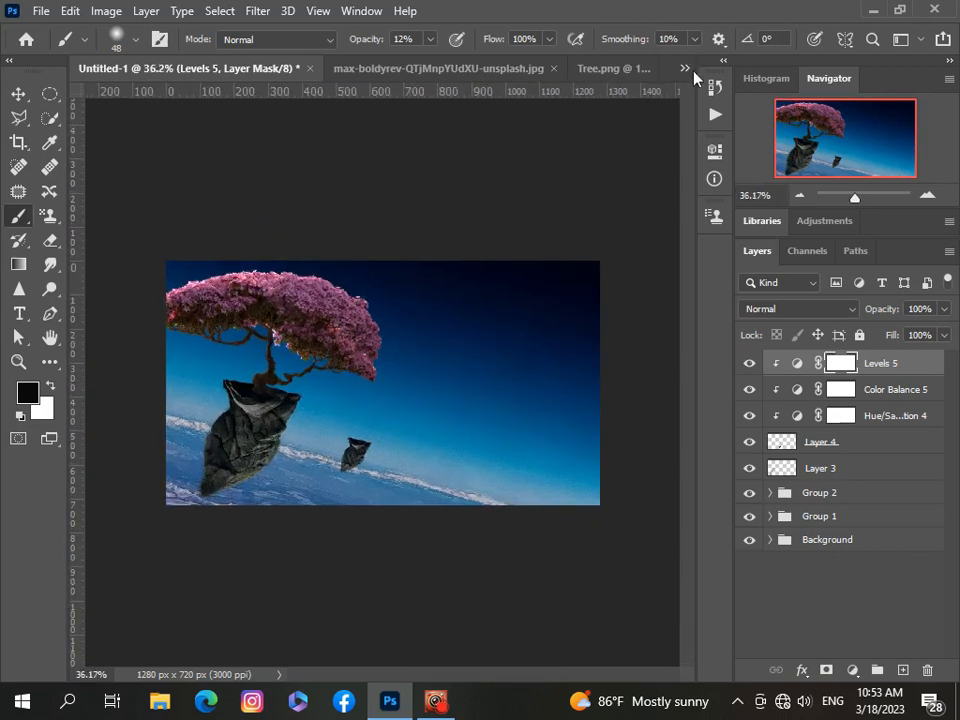
Copy the selected blossom tree from Tree.png and paste it into Untitled-1 above the small rock's adjustments.
click(685, 68)
click(568, 115)
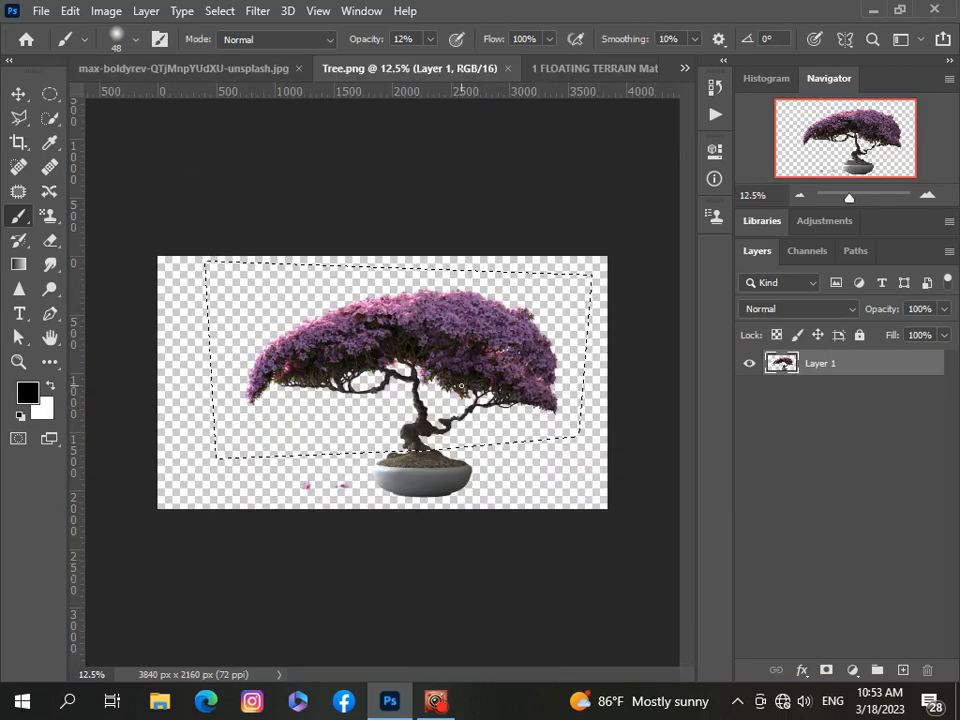
click(685, 68)
click(568, 111)
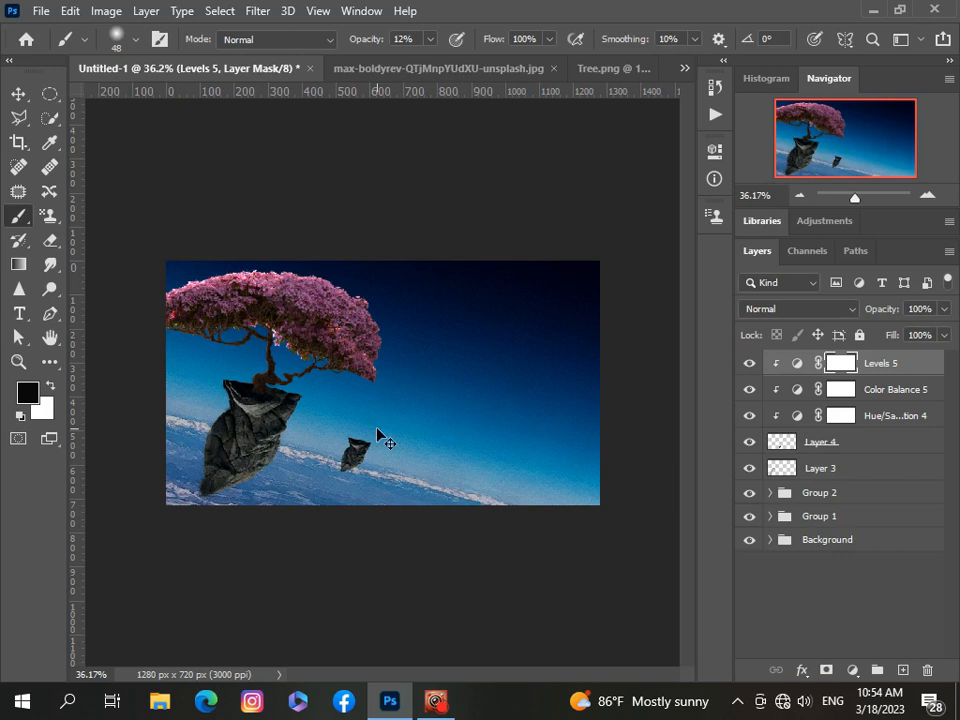
key(ctrl+v)
Scale the pasted blossom tree to 6.96% and seat its trunk base on top of the small rock.
key(ctrl+t)
scroll(377, 430, down, 10)
drag(629, 339, 426, 418)
drag(403, 485, 422, 405)
drag(327, 358, 424, 407)
scroll(442, 419, up, 5)
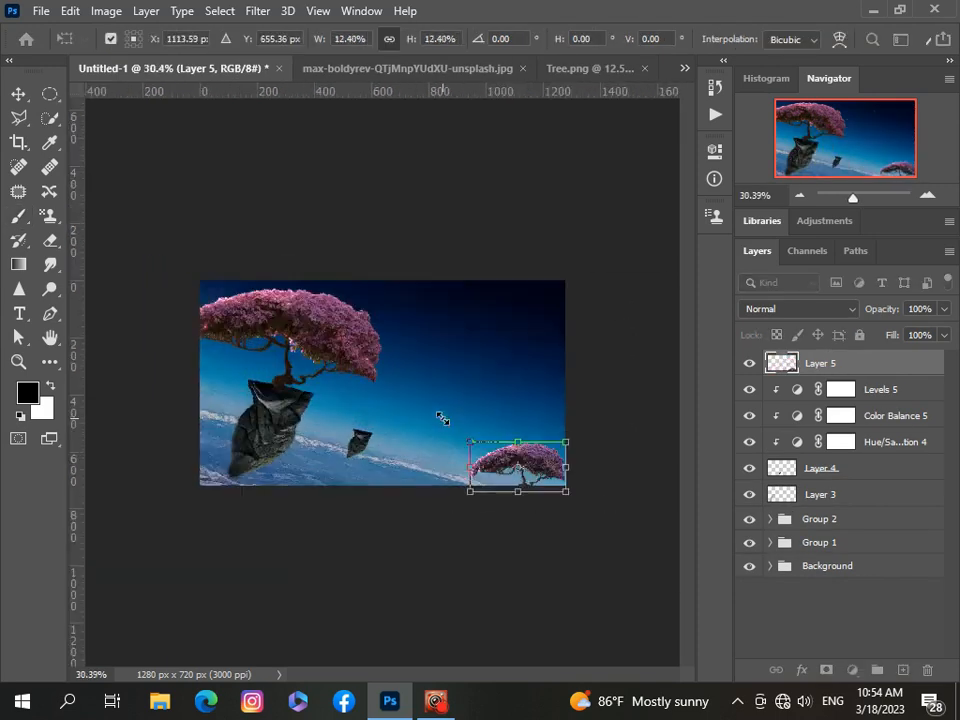
scroll(443, 419, up, 5)
drag(601, 550, 329, 413)
drag(529, 373, 427, 426)
drag(361, 463, 300, 452)
scroll(311, 476, down, 4)
scroll(311, 474, up, 3)
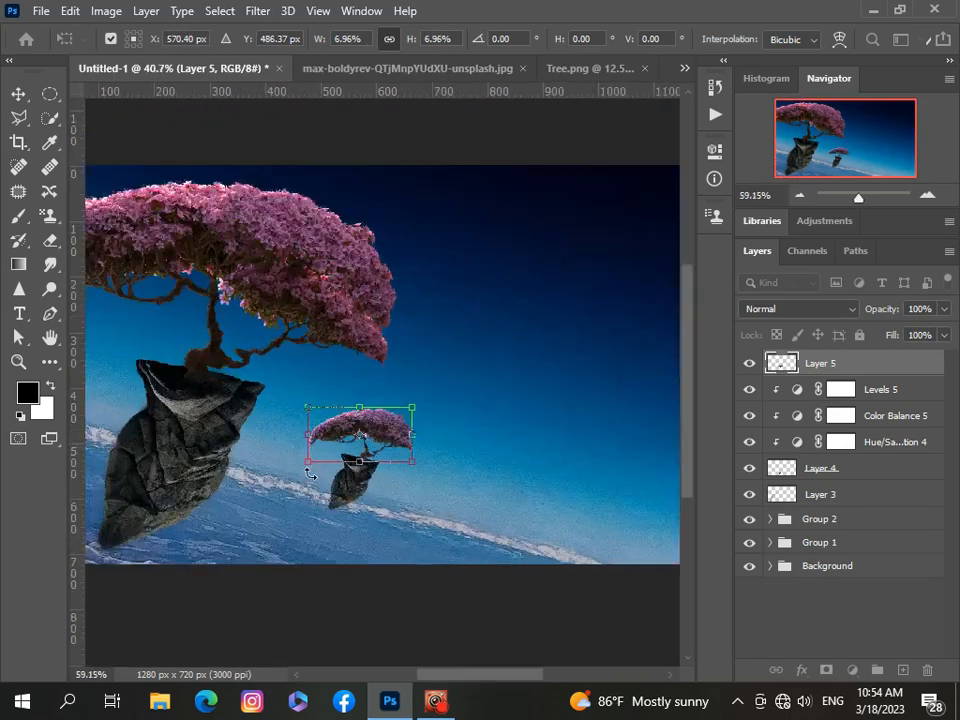
scroll(311, 476, up, 4)
drag(455, 372, 440, 372)
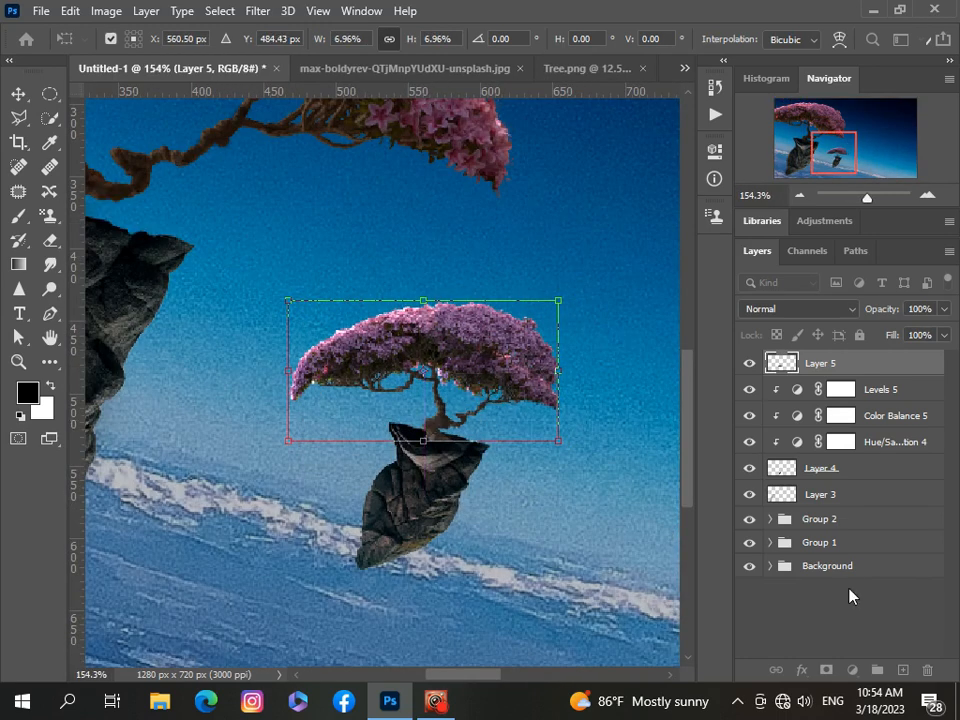
key(Return)
key(b)
Group the small rock's layer together with its Levels, Color Balance and Hue/Saturation adjustments.
click(926, 390)
shift+click(933, 415)
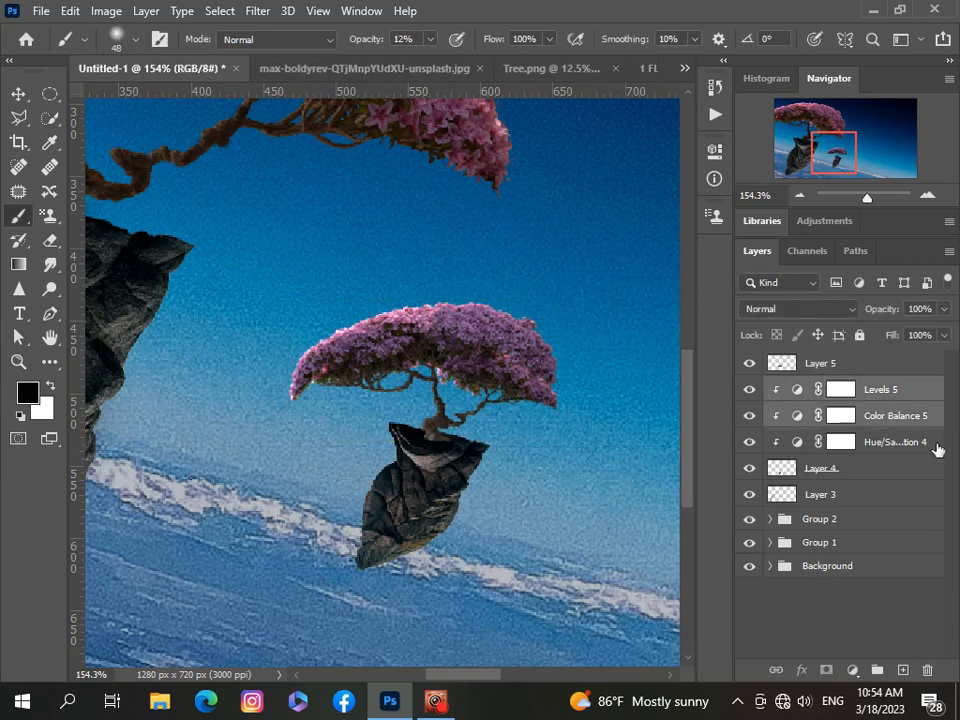
shift+click(936, 449)
key(ctrl+g)
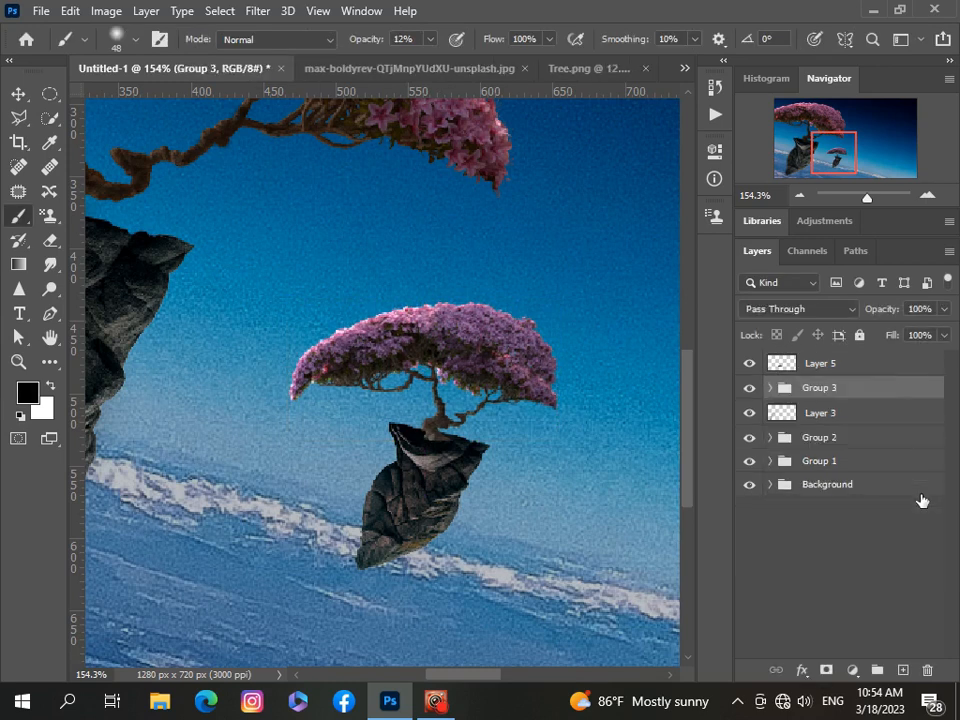
Add a Hue/Saturation adjustment clipped to the small tree with Hue -19, Saturation +23 and Lightness -3.
click(882, 367)
click(852, 670)
click(800, 484)
click(553, 482)
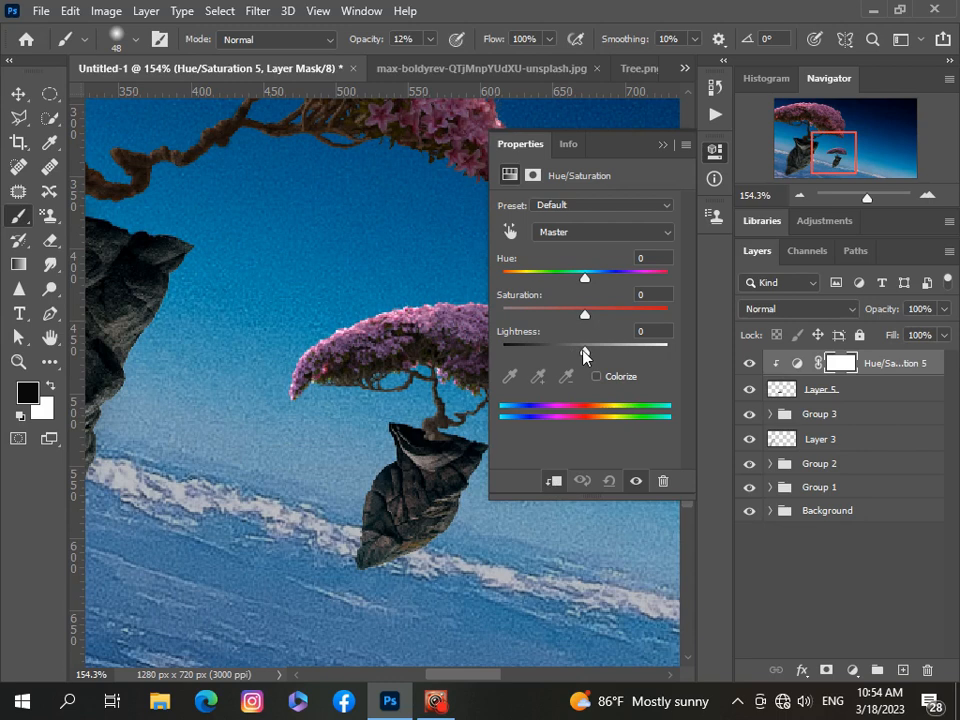
mouse_move(584, 350)
mouse_down()
mouse_move(572, 350)
mouse_move(583, 352)
mouse_up()
drag(573, 280, 570, 281)
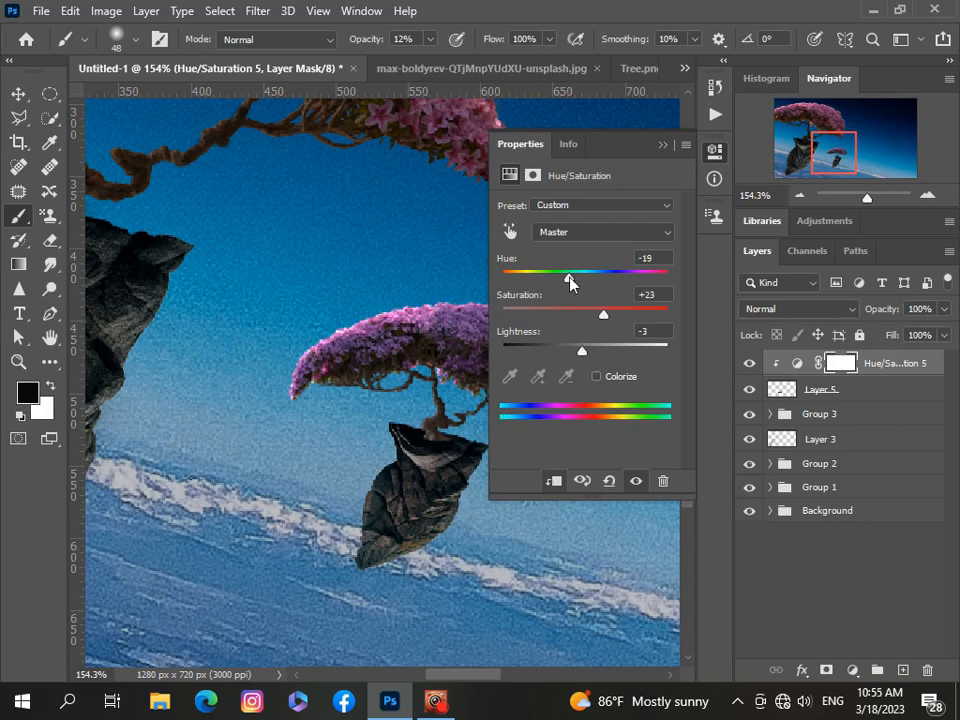
click(661, 147)
Add a Color Balance adjustment clipped to the small tree, setting midtone Magenta–Green to -12 and shifting the midtones toward red.
click(852, 670)
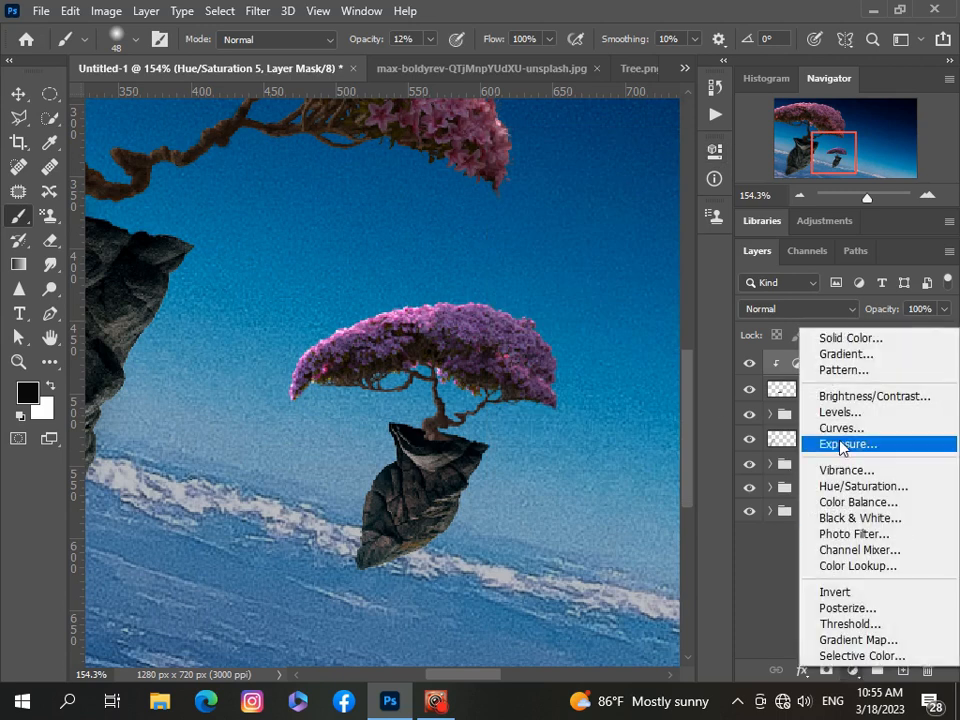
click(849, 503)
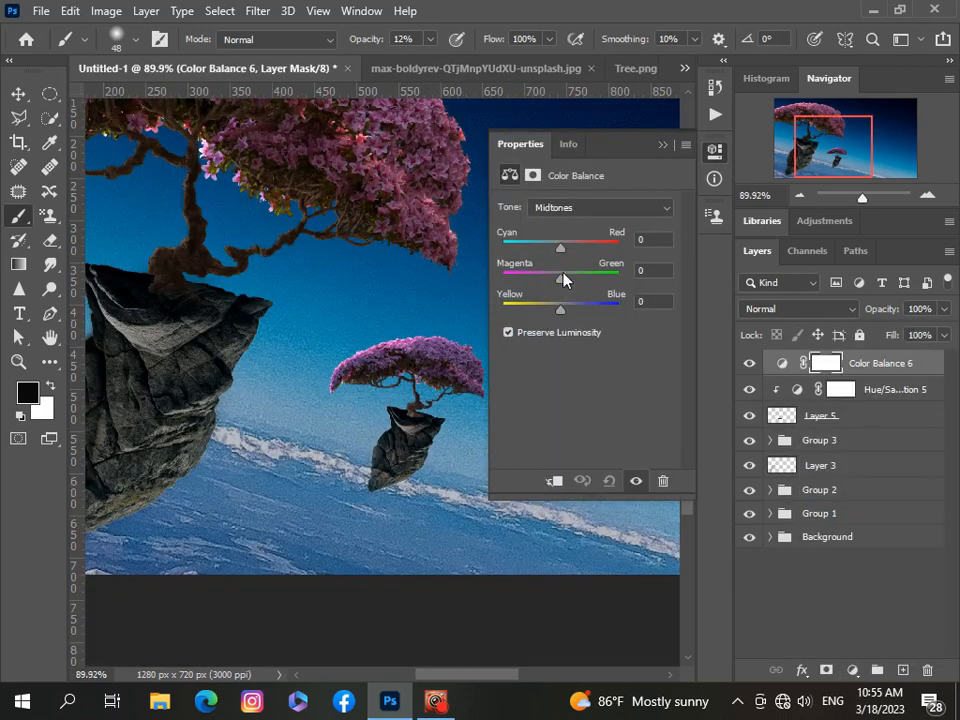
drag(561, 279, 564, 293)
key(ctrl+alt+g)
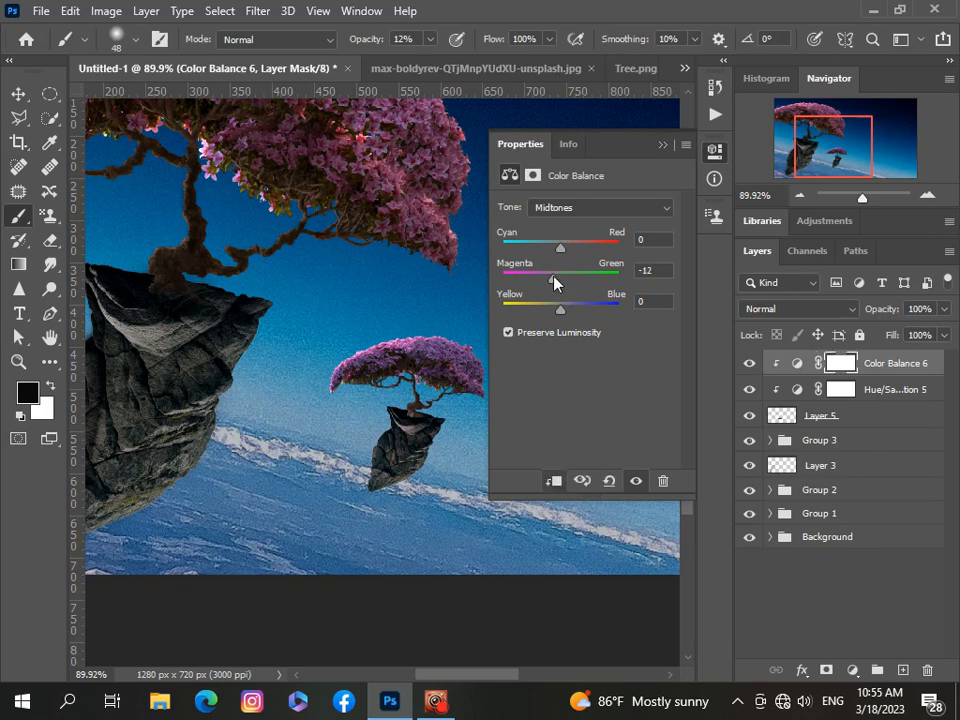
drag(574, 253, 571, 255)
drag(561, 311, 558, 314)
click(662, 147)
Add a Levels adjustment clipped to the small tree and adjust its shadow and midtone input levels.
scroll(505, 323, down, 3)
scroll(505, 323, up, 5)
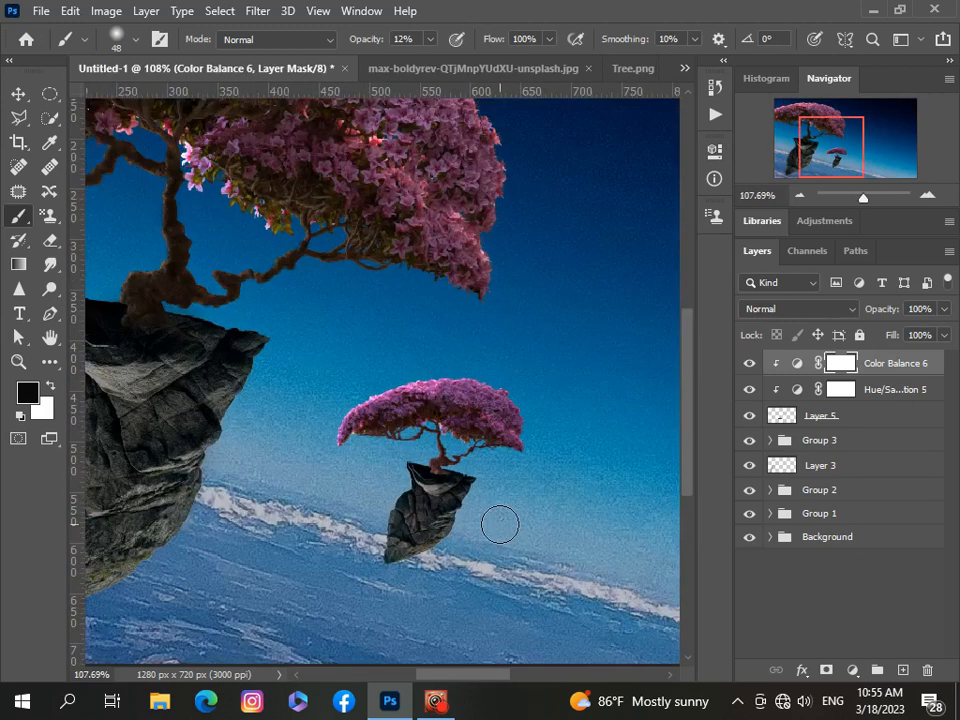
scroll(500, 524, up, 2)
click(851, 670)
click(780, 388)
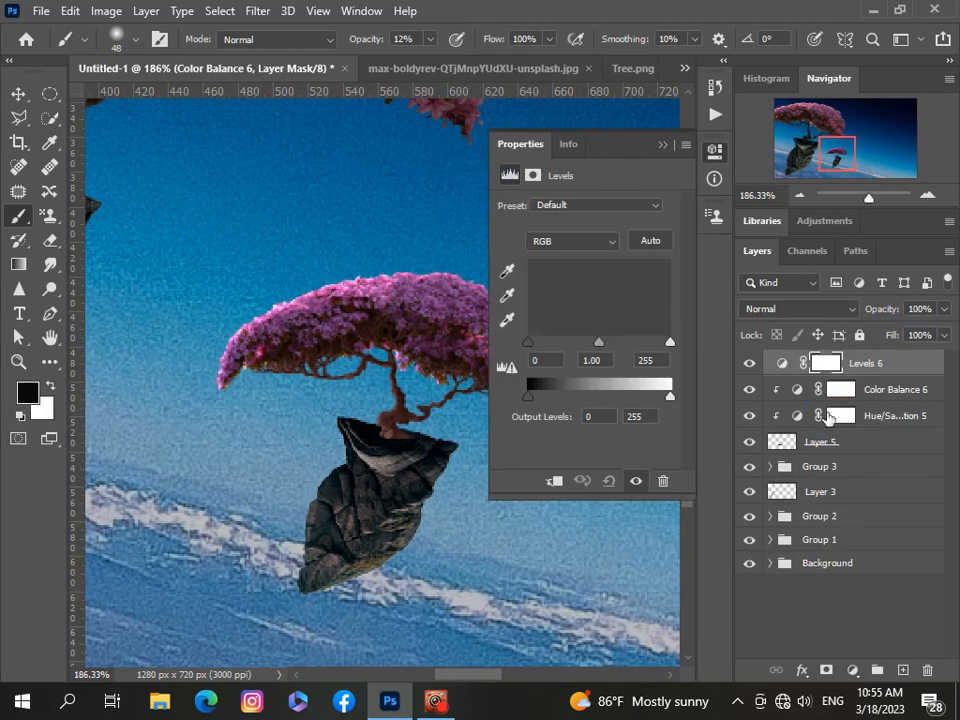
mouse_move(532, 349)
mouse_down()
mouse_move(540, 349)
mouse_move(531, 346)
mouse_up()
drag(601, 346, 595, 346)
click(662, 144)
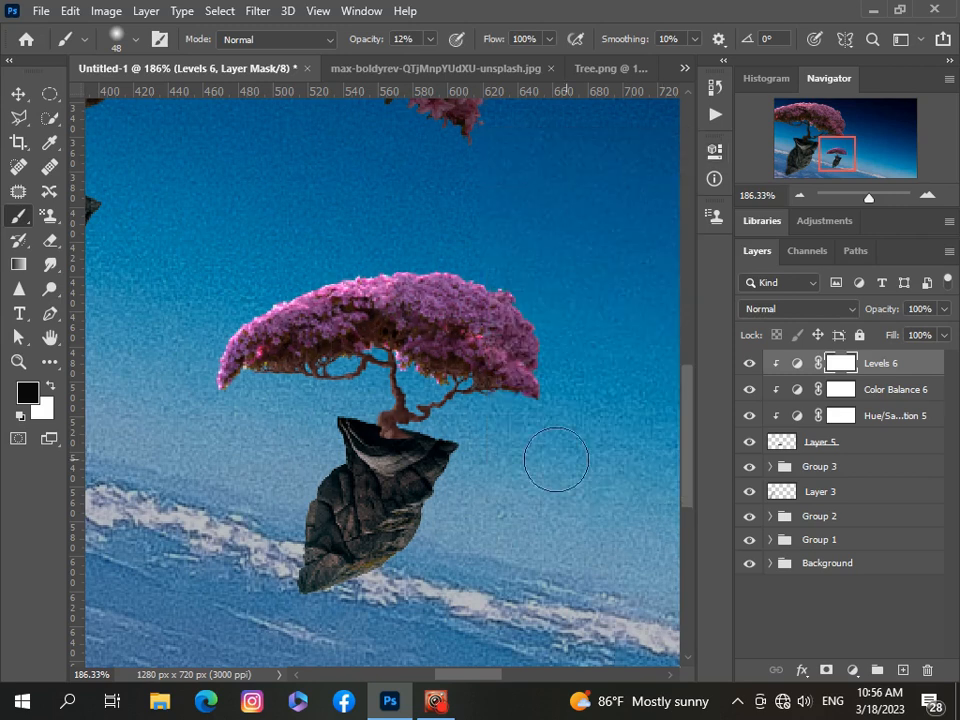
Add a new layer on top and paint black shading at the small tree's trunk base with a soft 5 px brush at 21% opacity.
click(902, 670)
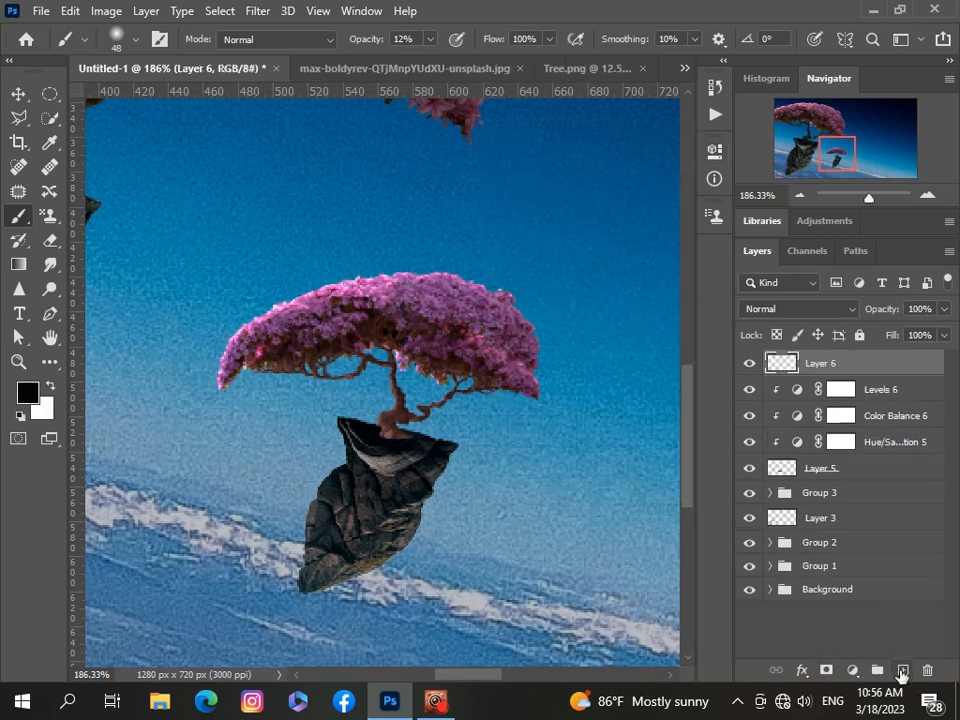
click(118, 40)
click(397, 439)
drag(428, 42, 435, 61)
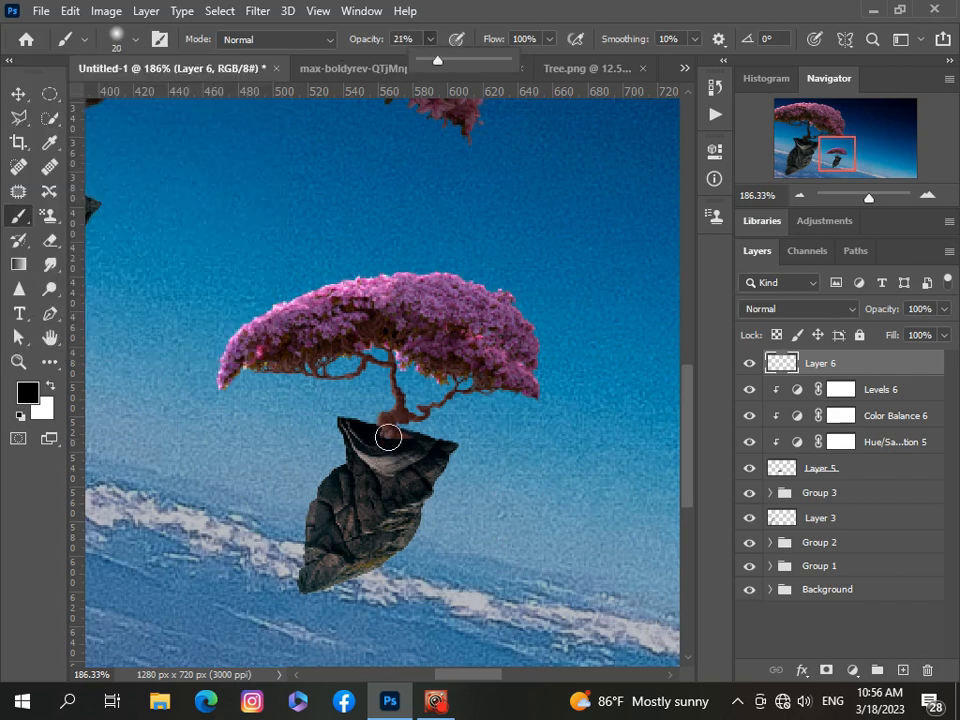
click(385, 436)
click(110, 38)
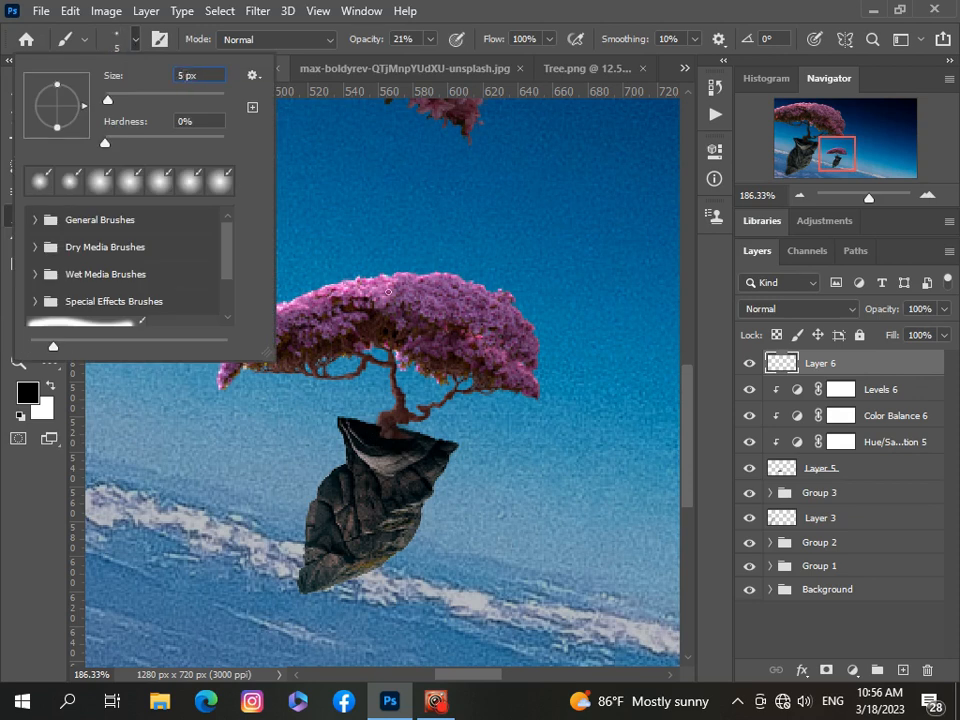
key(Return)
scroll(386, 413, up, 5)
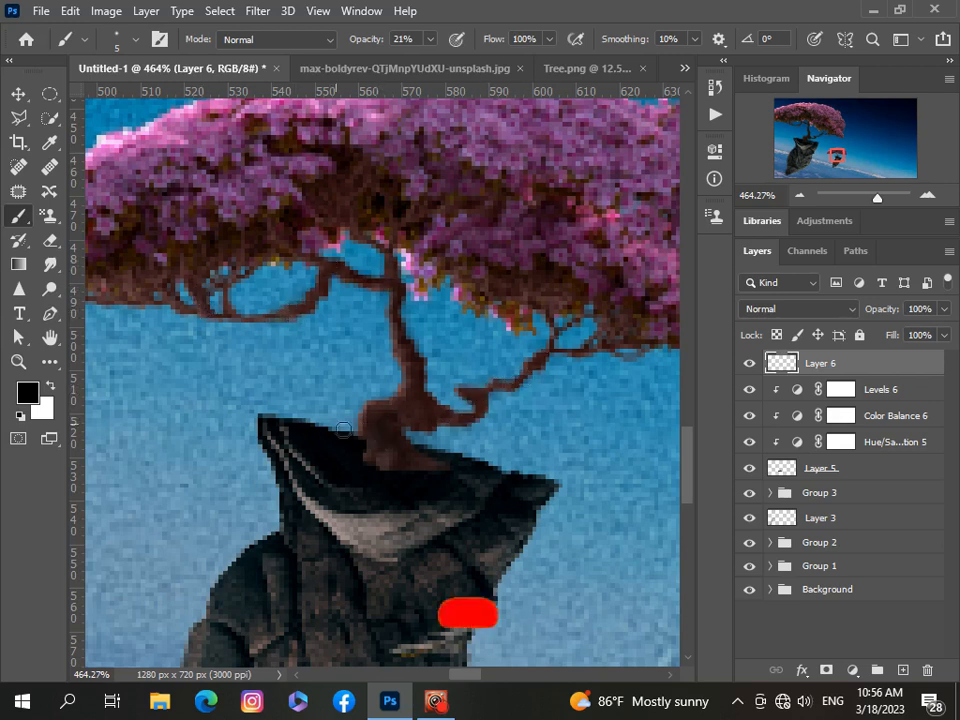
Try to group the shading layer with the small tree's adjustment layers.
scroll(228, 312, down, 8)
key(v)
scroll(398, 537, down, 2)
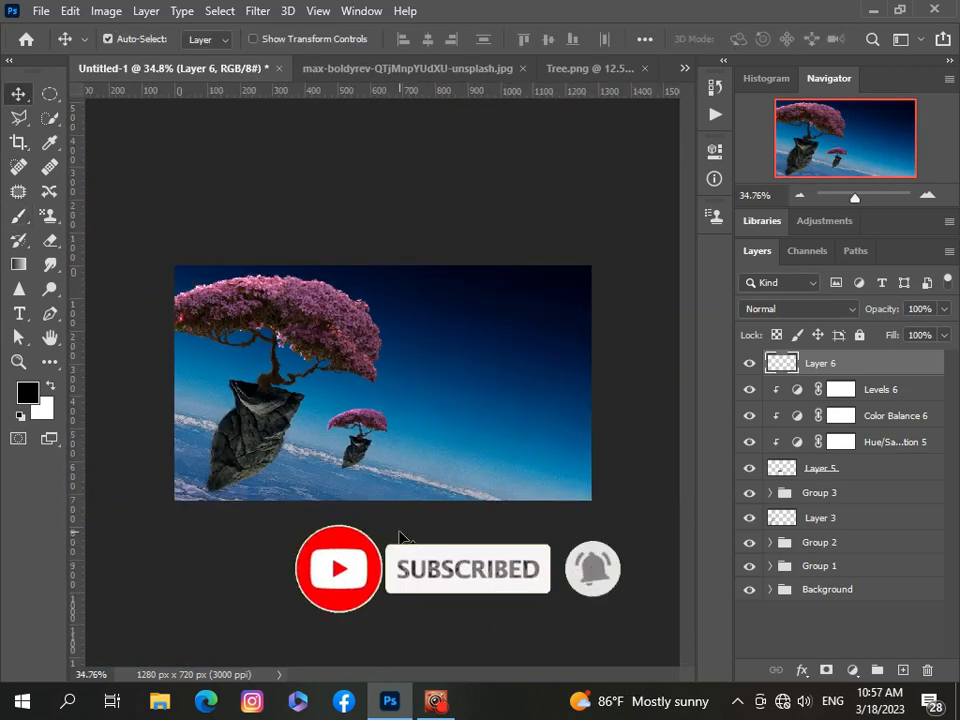
ctrl+click(928, 393)
ctrl+click(930, 417)
ctrl+click(932, 442)
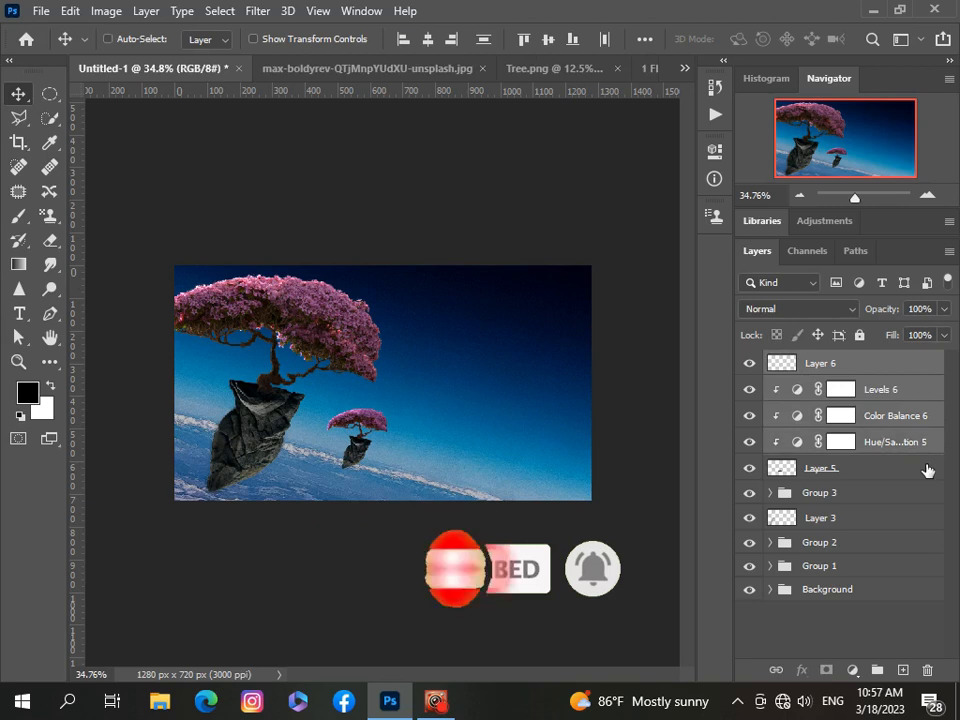
key(ctrl+g)
key(ctrl+z)
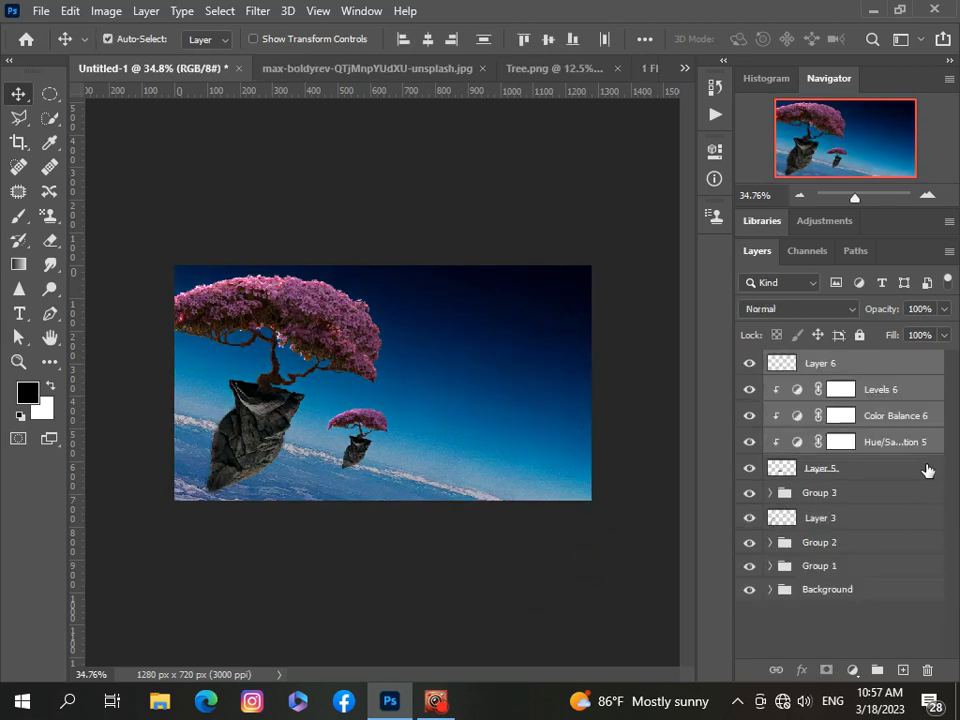
click(944, 424)
shift+click(917, 360)
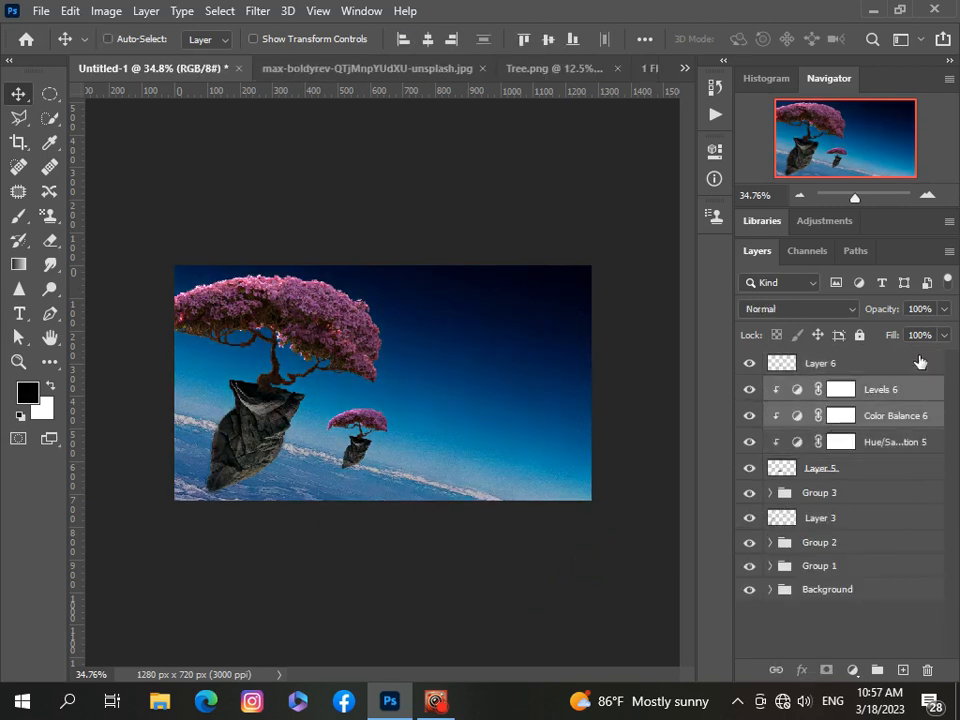
key(ctrl+g)
key(ctrl+z)
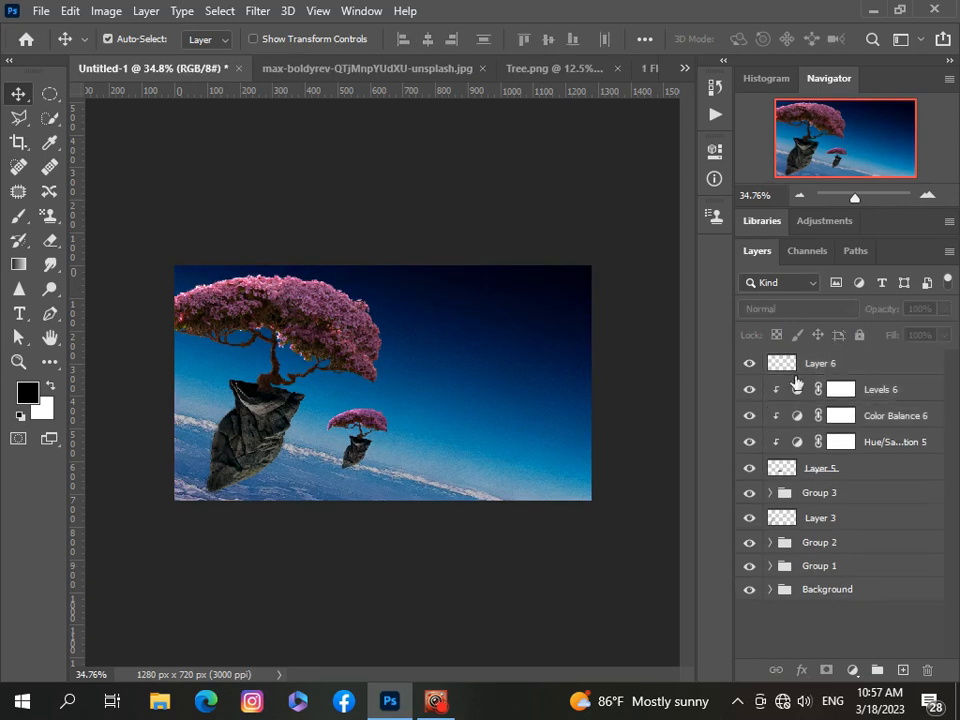
Copy the selected pink flower from Tree.png and paste it into Untitled-1 above the shading layer.
click(851, 365)
click(686, 70)
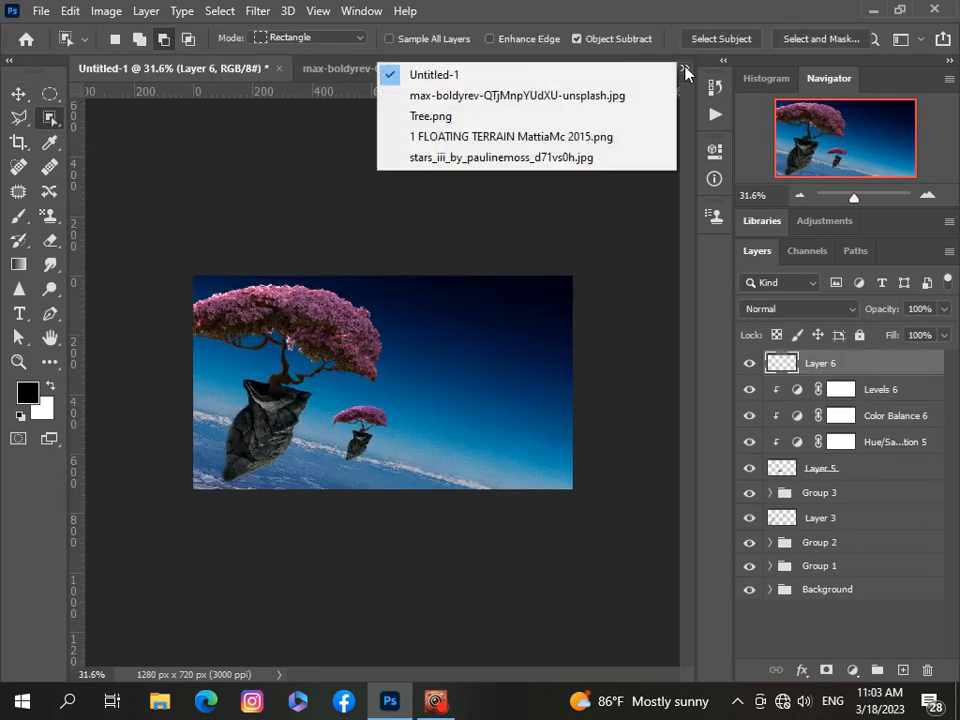
click(388, 135)
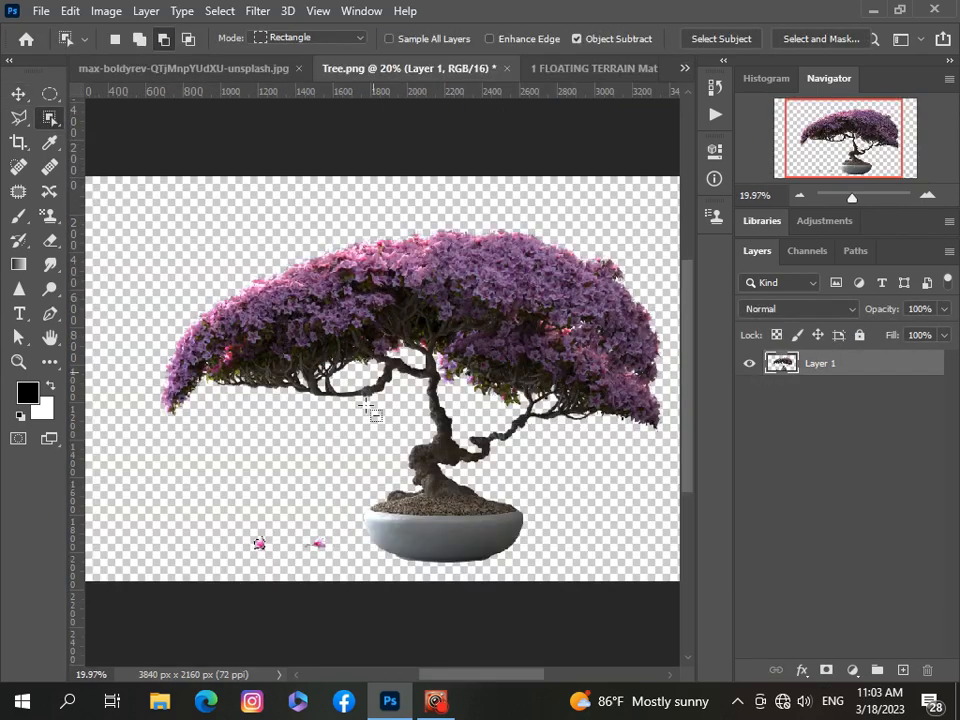
click(686, 70)
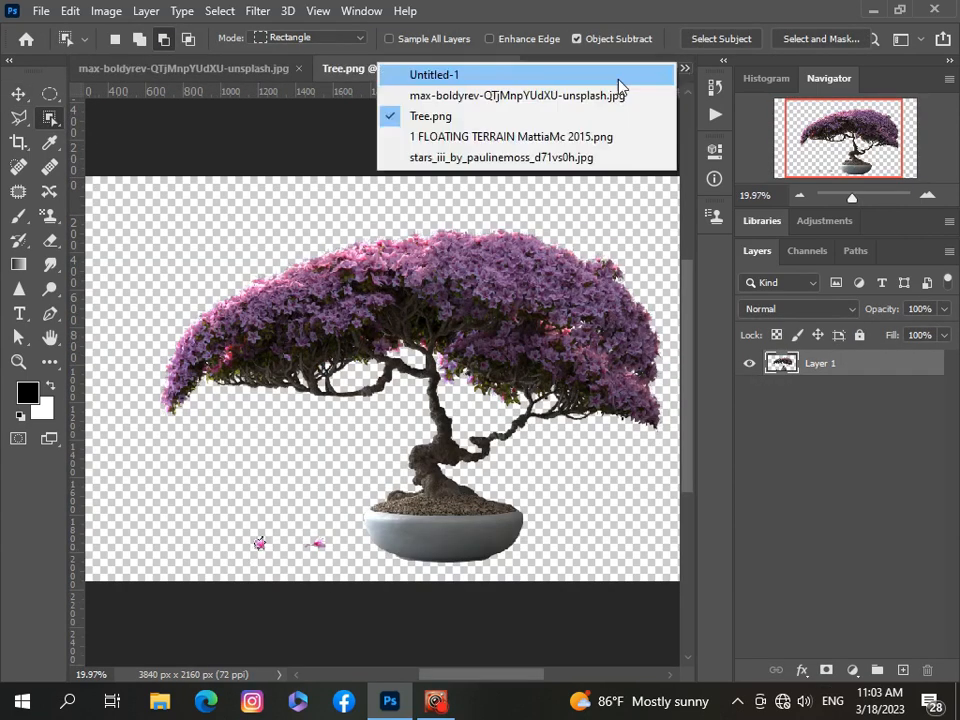
click(617, 76)
key(ctrl+v)
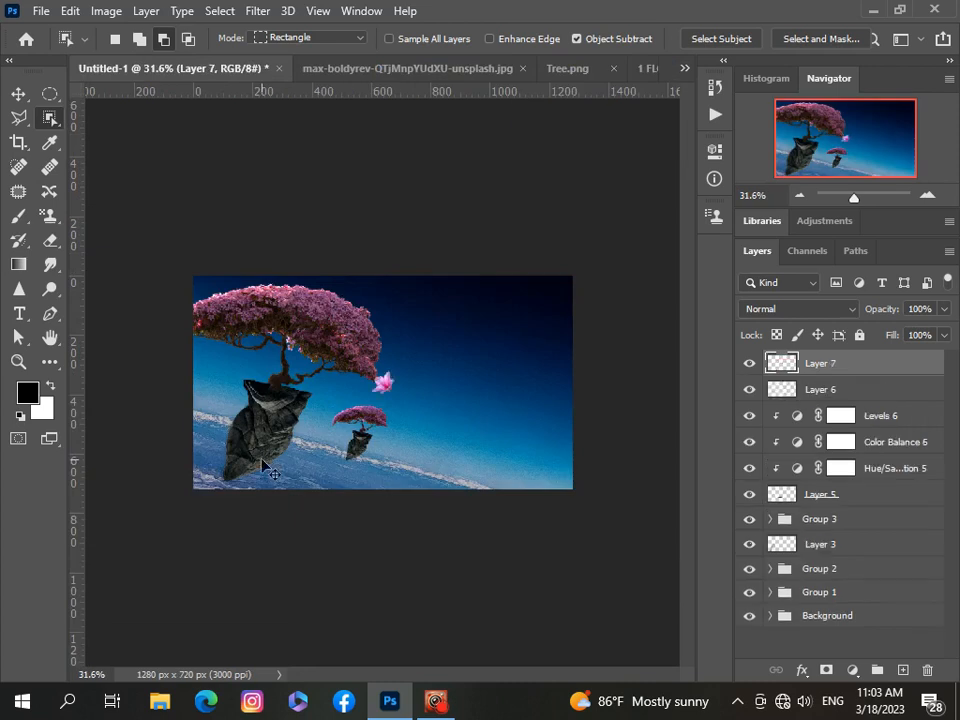
Shrink the pasted flower to about 20 px wide and place it in the sky beneath the large tree's left branches.
key(ctrl+t)
scroll(278, 452, up, 6)
drag(521, 313, 157, 305)
drag(484, 676, 453, 678)
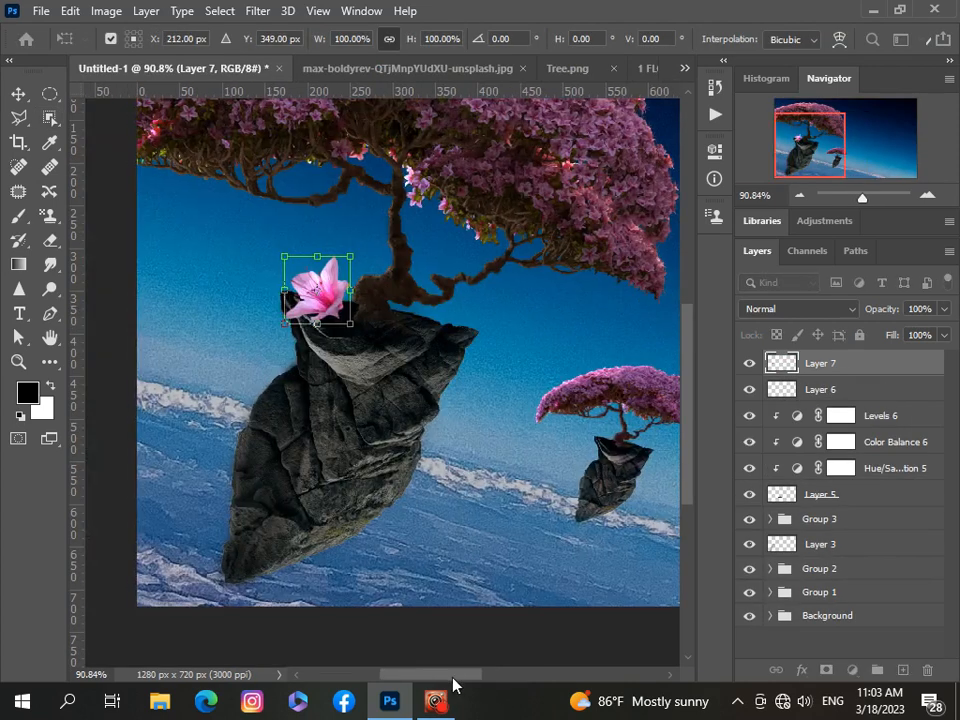
drag(330, 285, 262, 286)
right_click(250, 256)
click(369, 588)
scroll(241, 240, down, 3)
key(Return)
key(w)
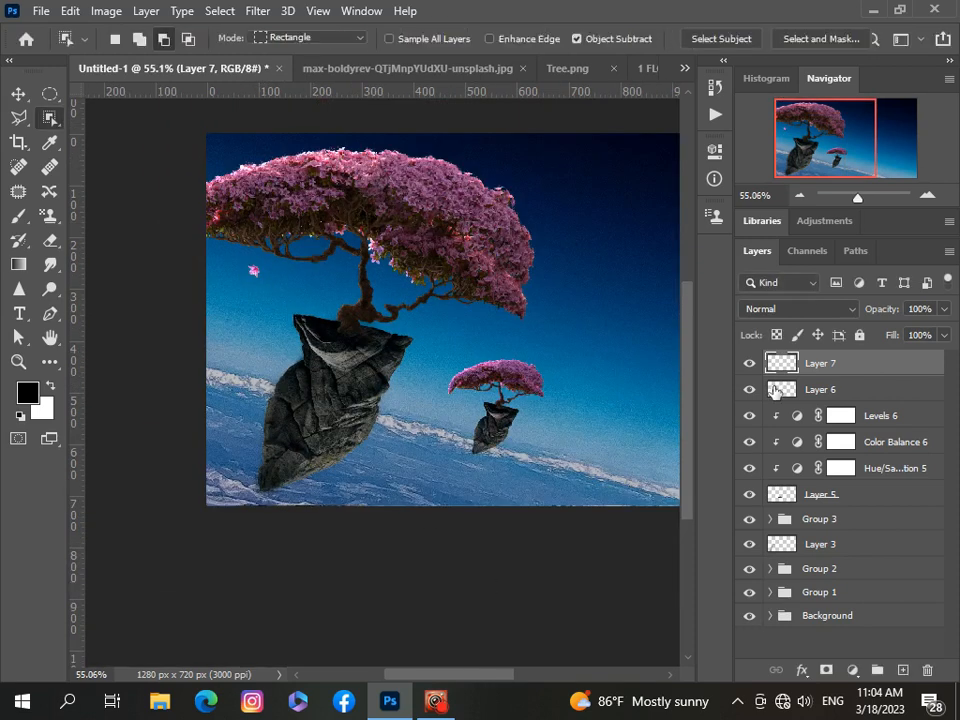
Duplicate the small flower twice and place the copies one below the other beside the large rock.
key(ctrl+j)
scroll(296, 281, up, 4)
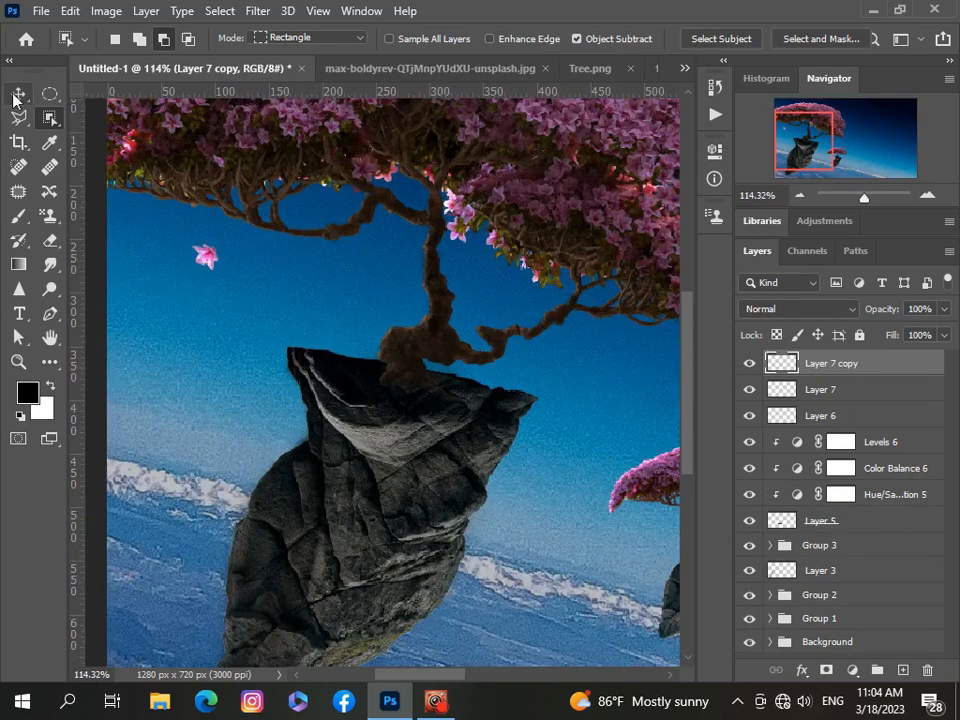
click(18, 93)
drag(203, 260, 212, 327)
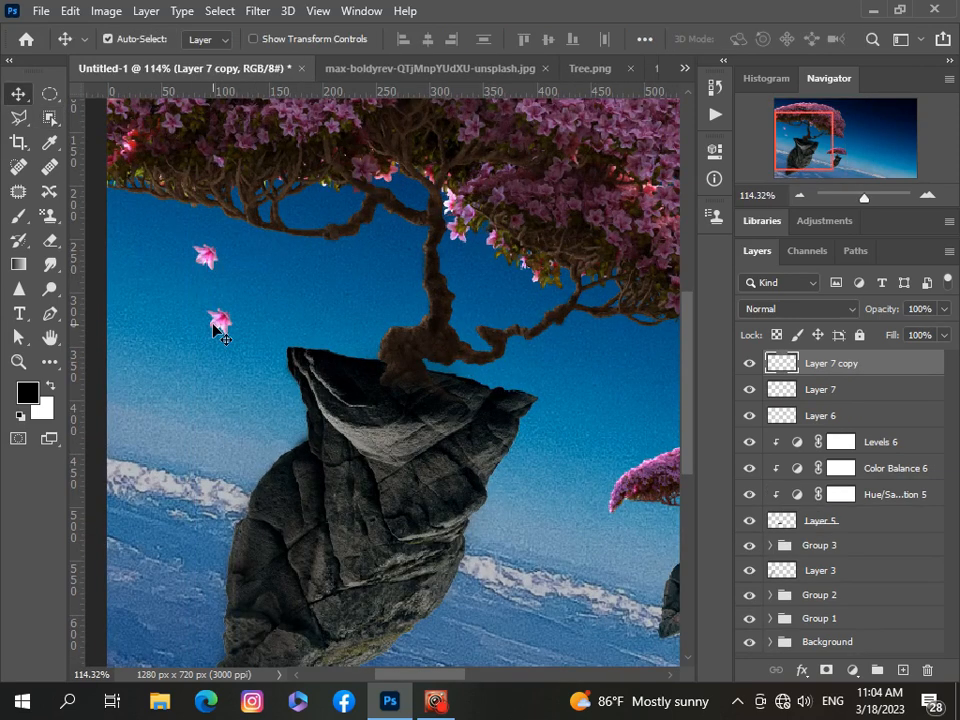
key(ctrl+j)
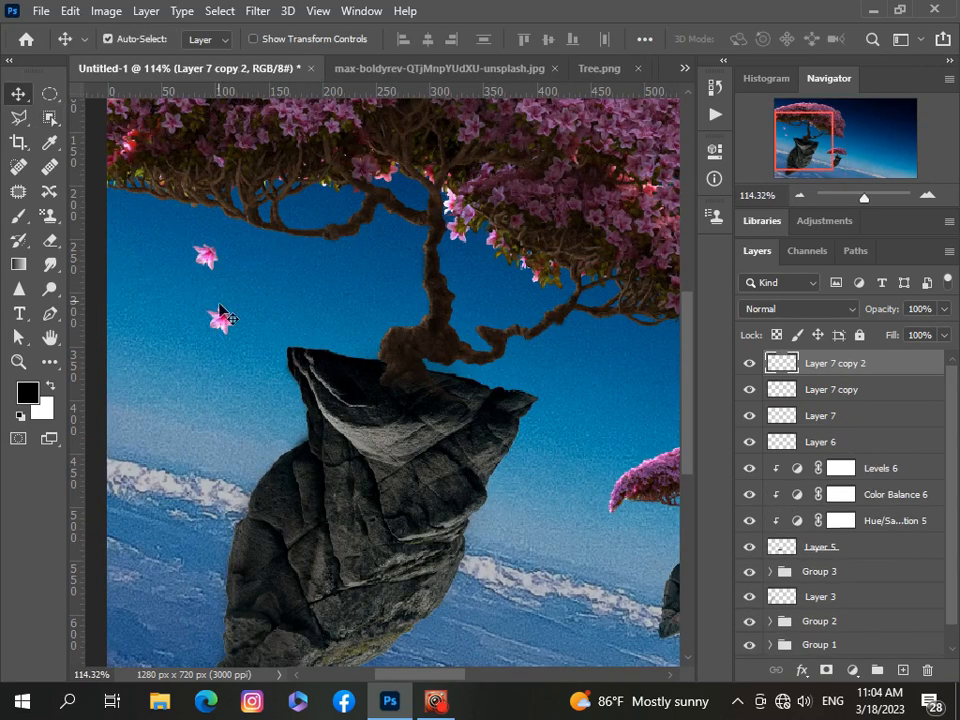
drag(220, 314, 214, 381)
scroll(234, 433, down, 4)
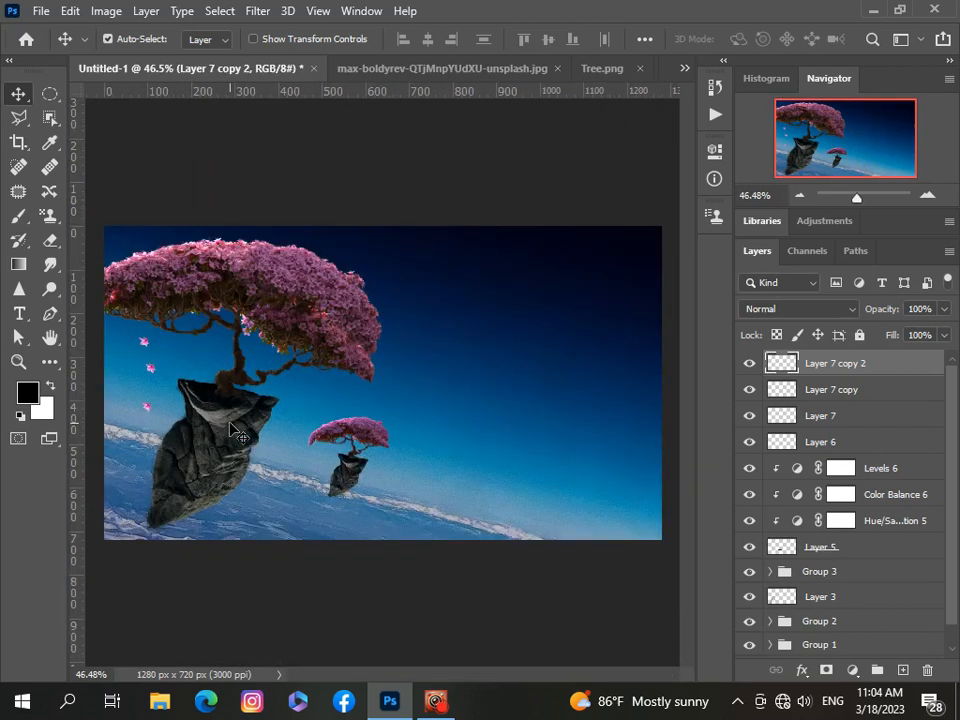
Duplicate the lowest flower once more and place the copy over the large rock's left edge.
scroll(232, 428, up, 3)
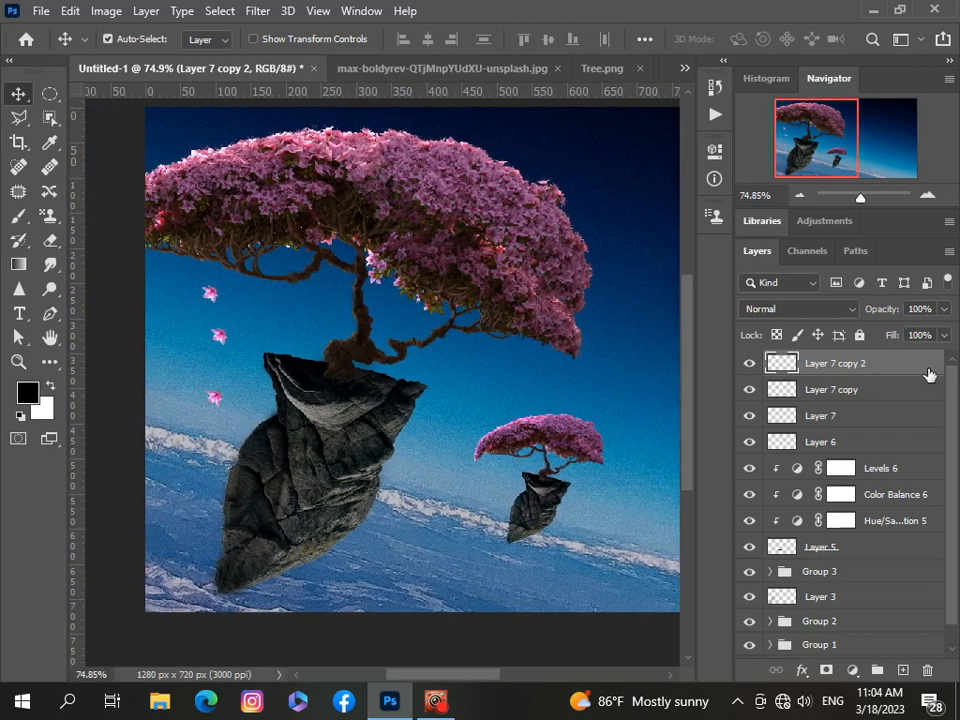
key(ctrl+j)
drag(217, 402, 241, 488)
key(ctrl+0)
scroll(241, 488, down, 1)
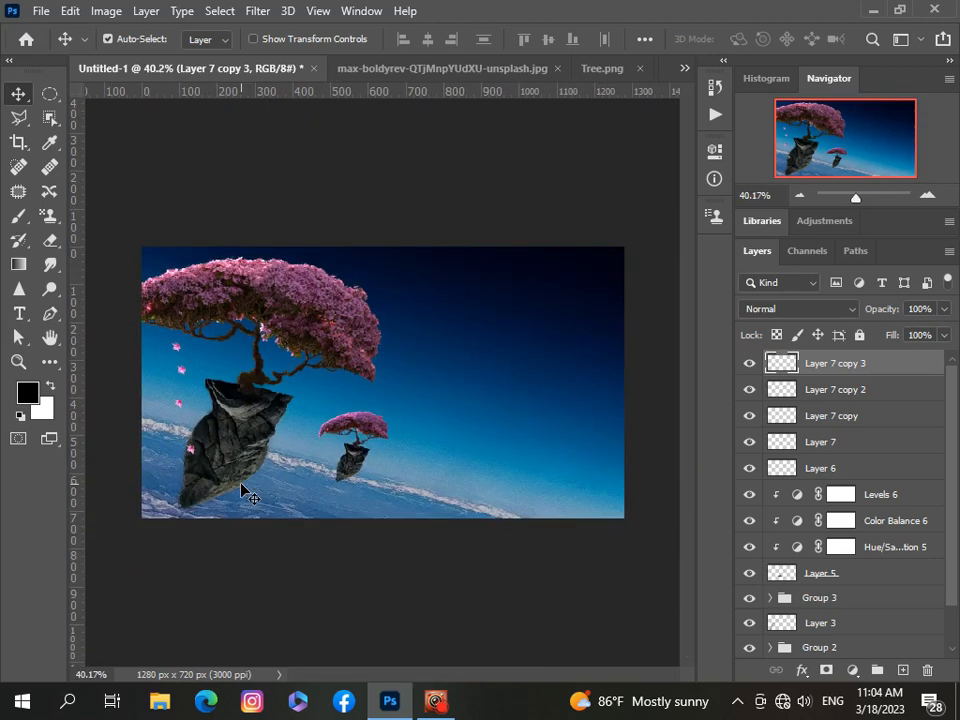
scroll(242, 490, up, 2)
scroll(230, 510, up, 2)
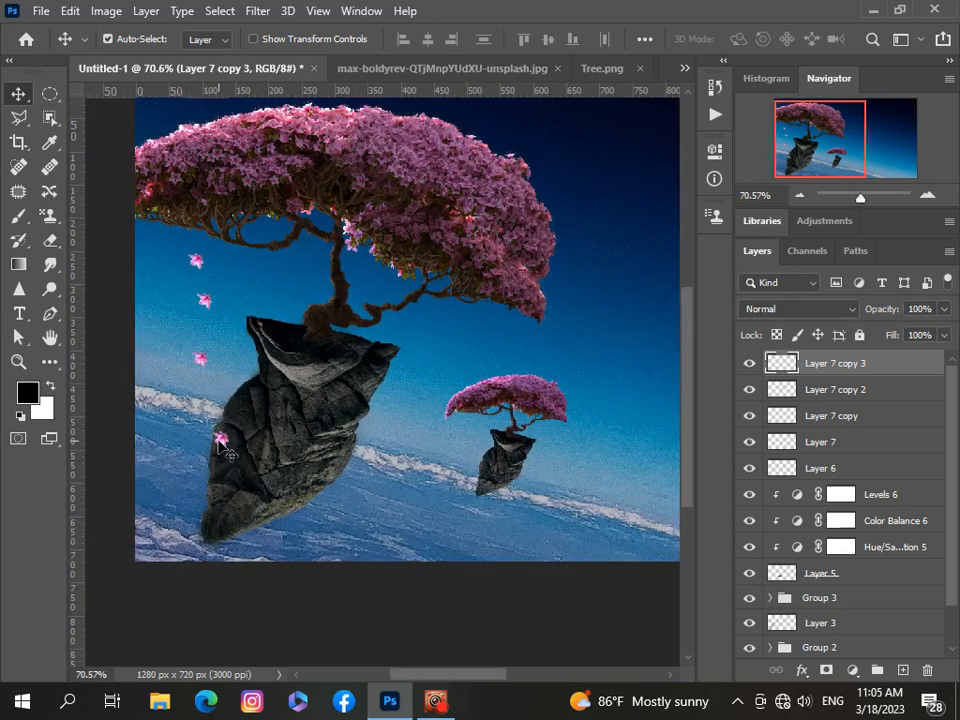
Move the lowest flower slightly up the large rock's left edge and collapse the Background layer group.
drag(222, 447, 216, 416)
scroll(220, 430, down, 1)
scroll(224, 447, up, 1)
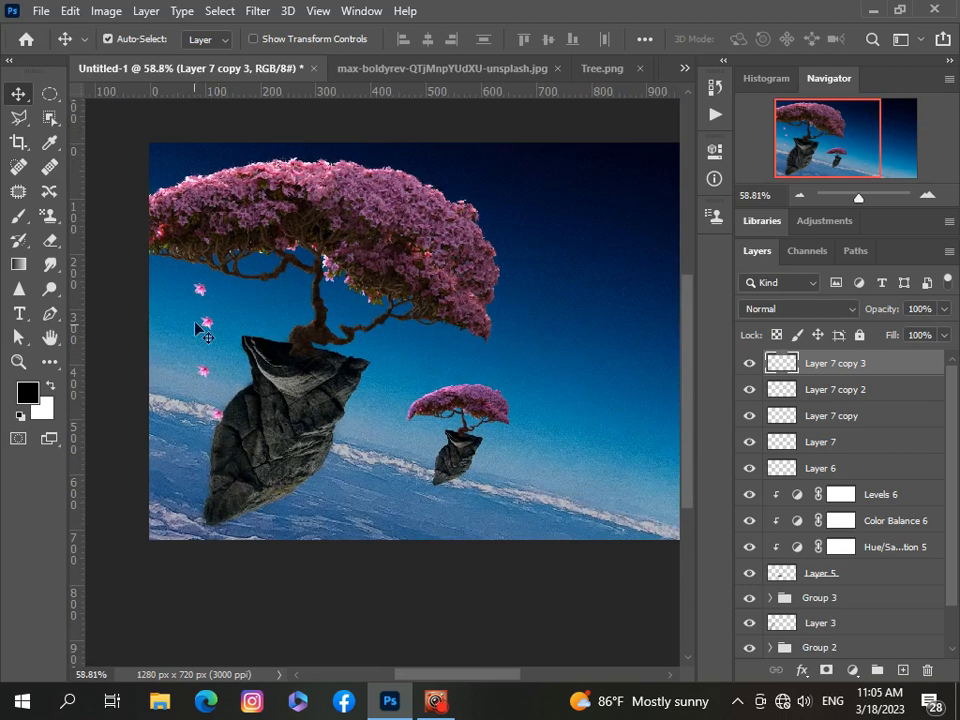
scroll(198, 330, down, 1)
scroll(188, 434, up, 1)
click(135, 373)
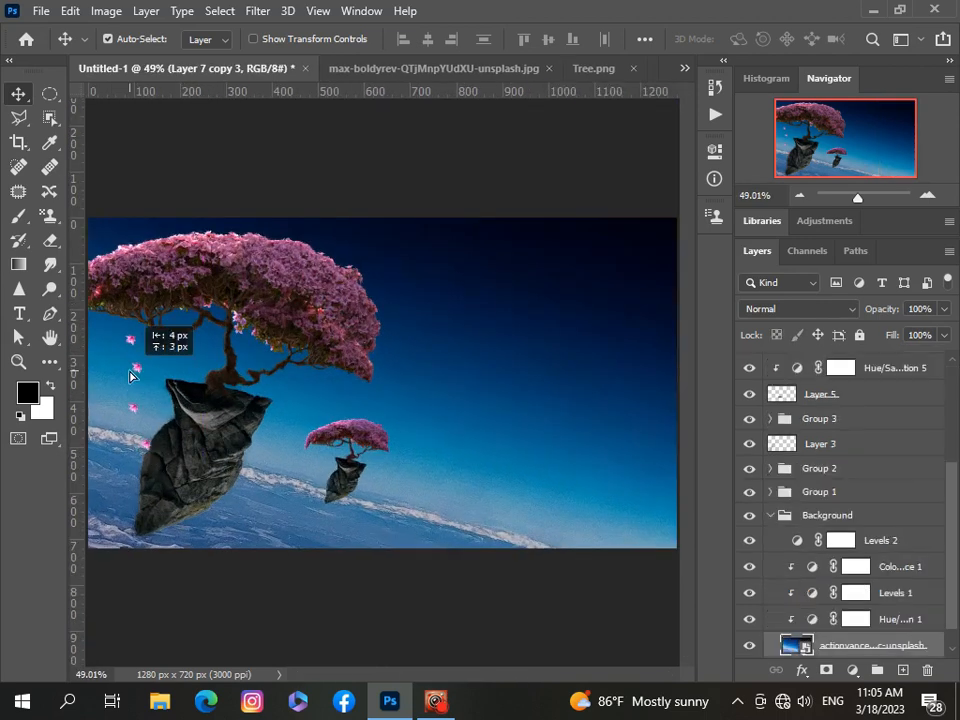
click(770, 516)
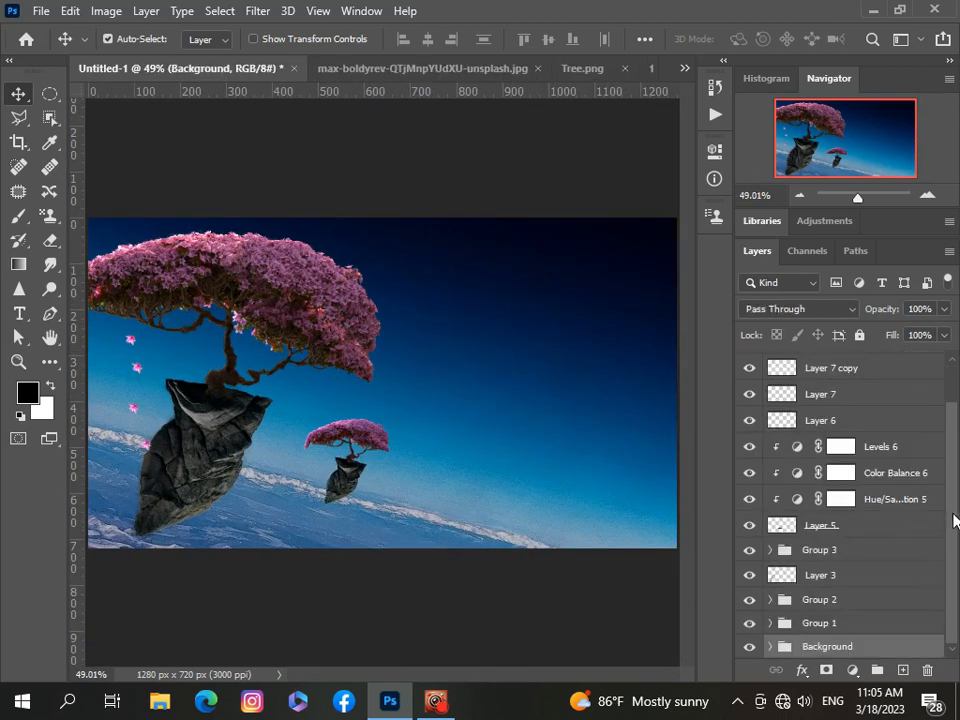
Rearrange the three lower flowers in a loose zigzag in the sky between the large tree's branches and the rock's left side.
scroll(953, 520, up, 1)
click(368, 442)
drag(133, 368, 119, 363)
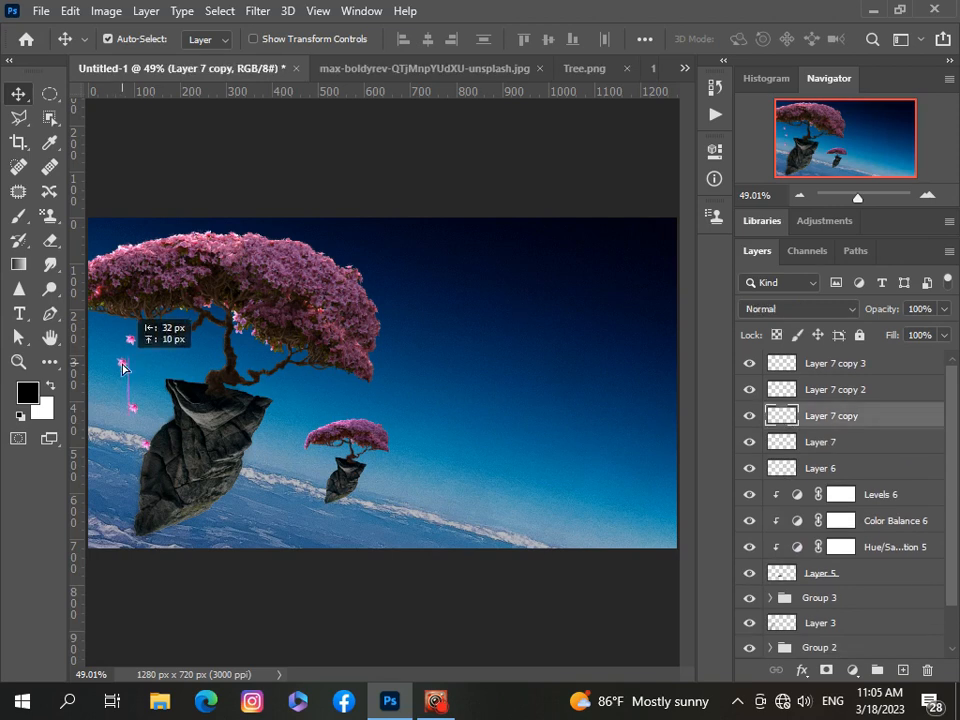
drag(131, 406, 137, 375)
drag(140, 442, 126, 402)
scroll(133, 433, down, 1)
scroll(133, 433, down, 1)
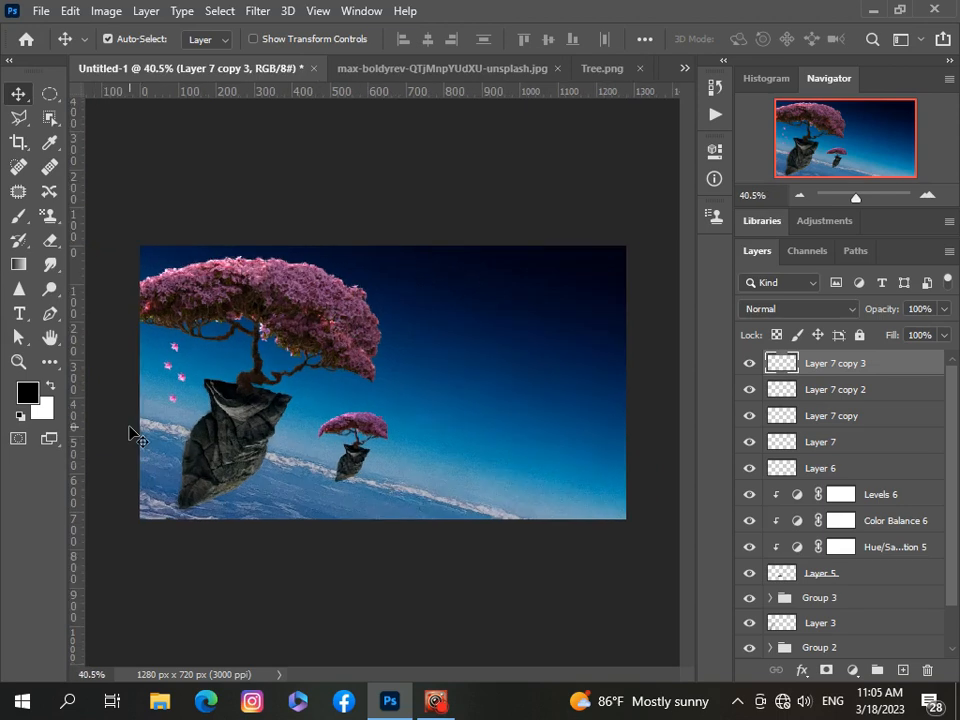
Duplicate the lowest flower, place the copy at the large rock's left edge, and enlarge it to about 117.5%.
key(ctrl+j)
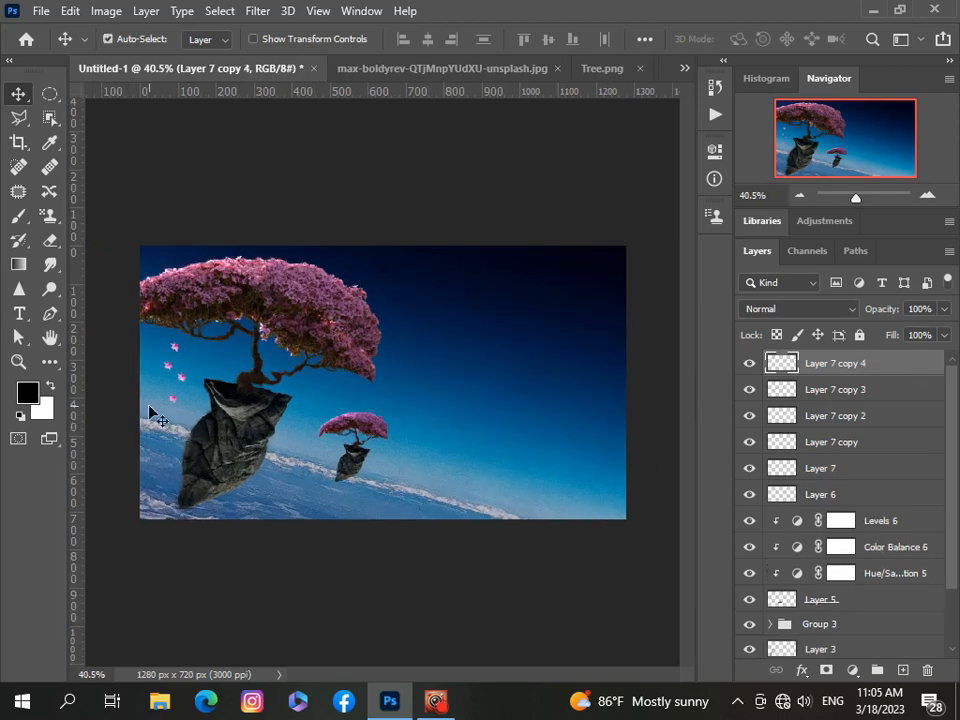
scroll(122, 401, up, 7)
drag(121, 401, 168, 459)
key(ctrl+t)
scroll(168, 500, down, 5)
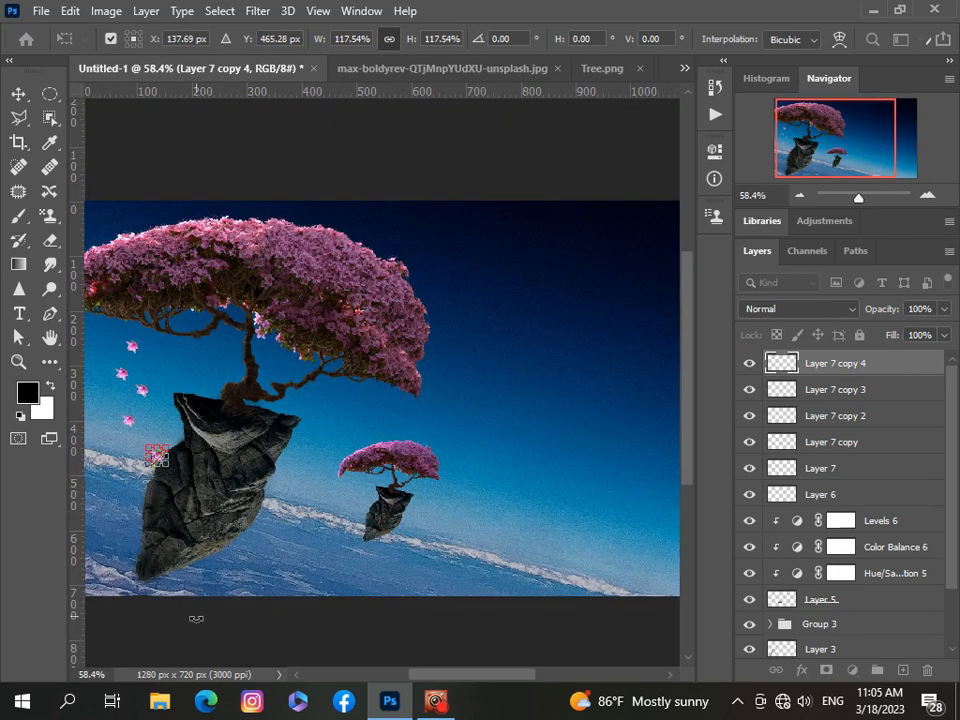
key(Return)
scroll(204, 637, down, 1)
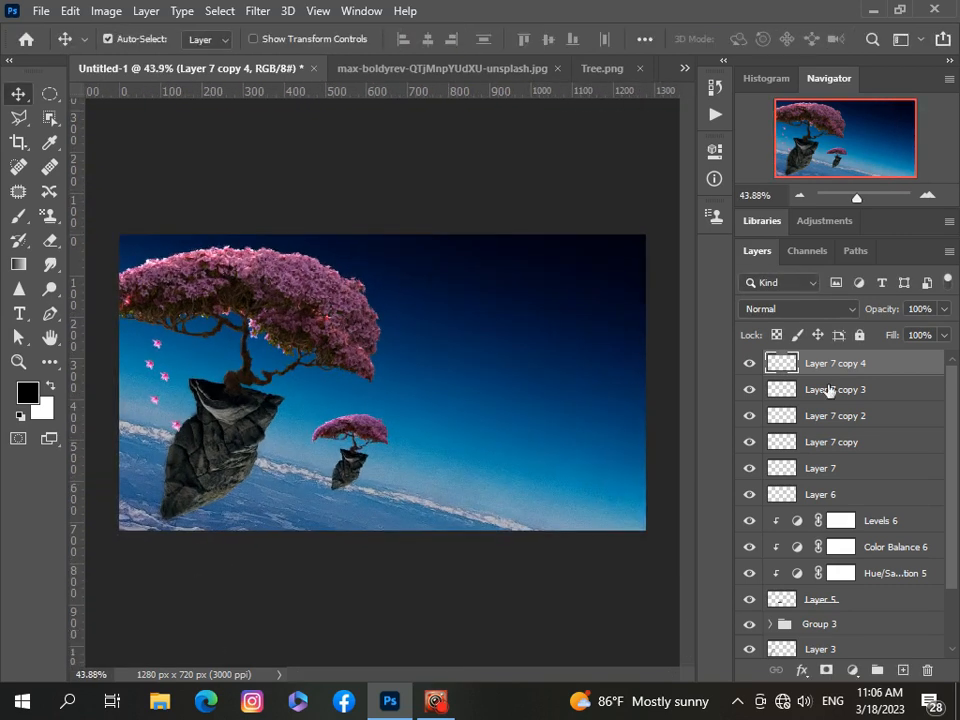
Duplicate the flower at the rock's edge, place the copy over the middle of the large rock, and enlarge it slightly.
key(ctrl+j)
scroll(222, 405, up, 5)
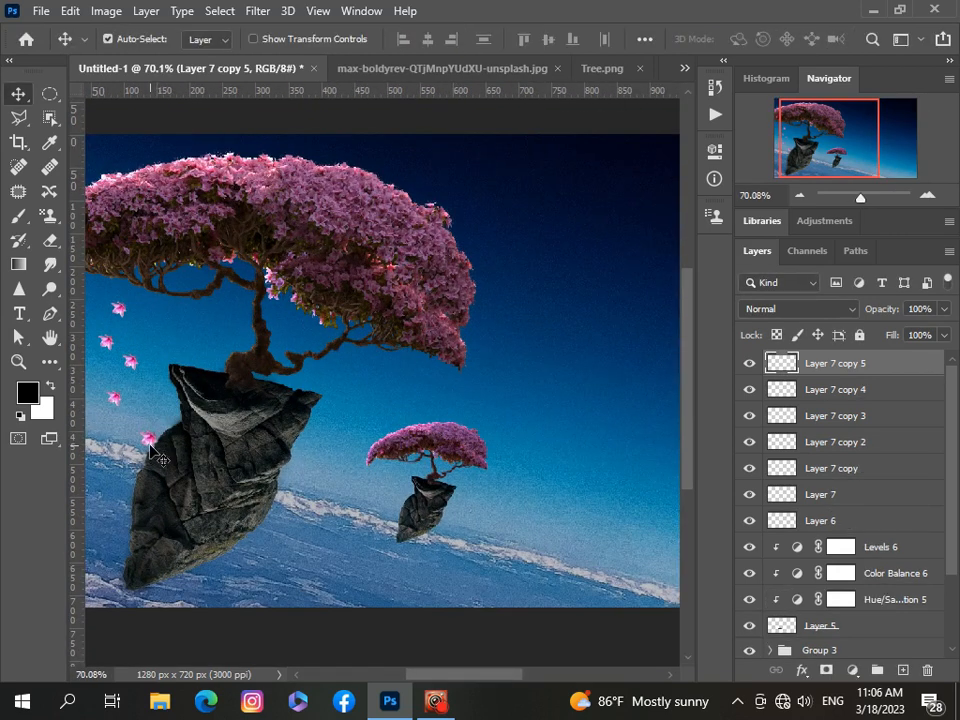
drag(155, 455, 211, 477)
key(ctrl+t)
scroll(203, 571, down, 5)
key(Return)
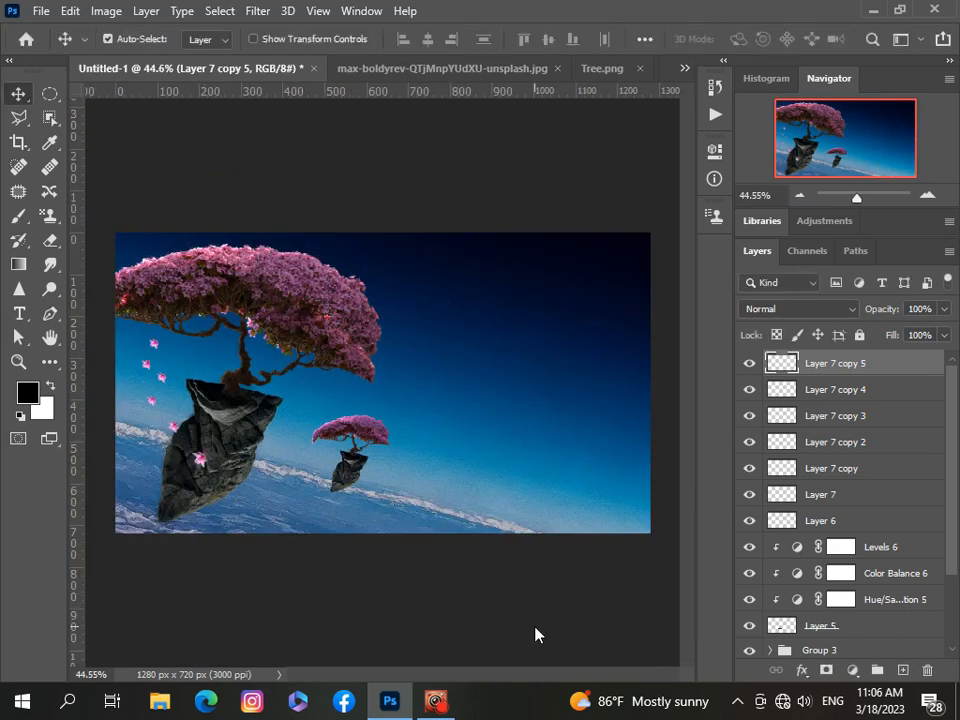
Duplicate the flower on the rock's middle, place the copy near the rock's lower tip, and enlarge it slightly.
key(ctrl+j)
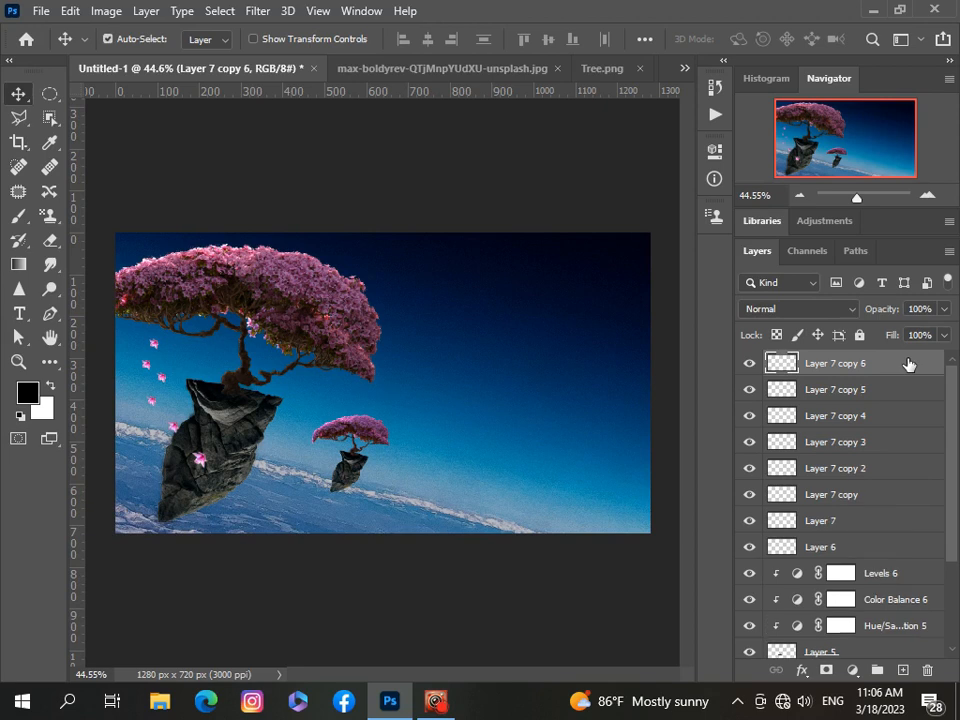
scroll(157, 523, up, 1)
drag(204, 463, 182, 510)
scroll(190, 517, down, 1)
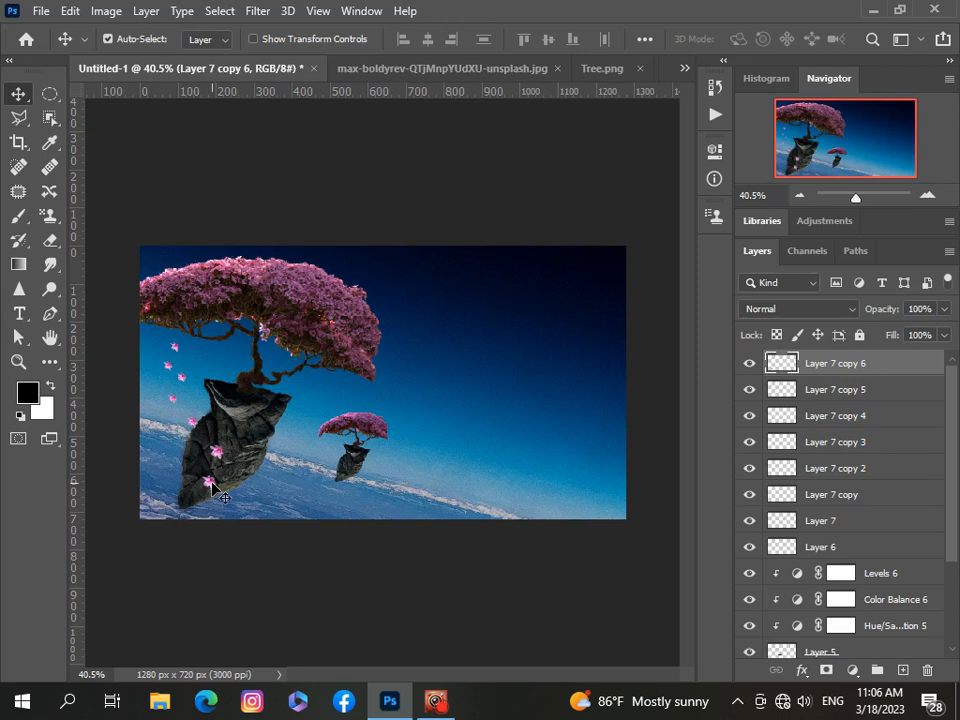
key(ctrl+t)
scroll(208, 484, up, 1)
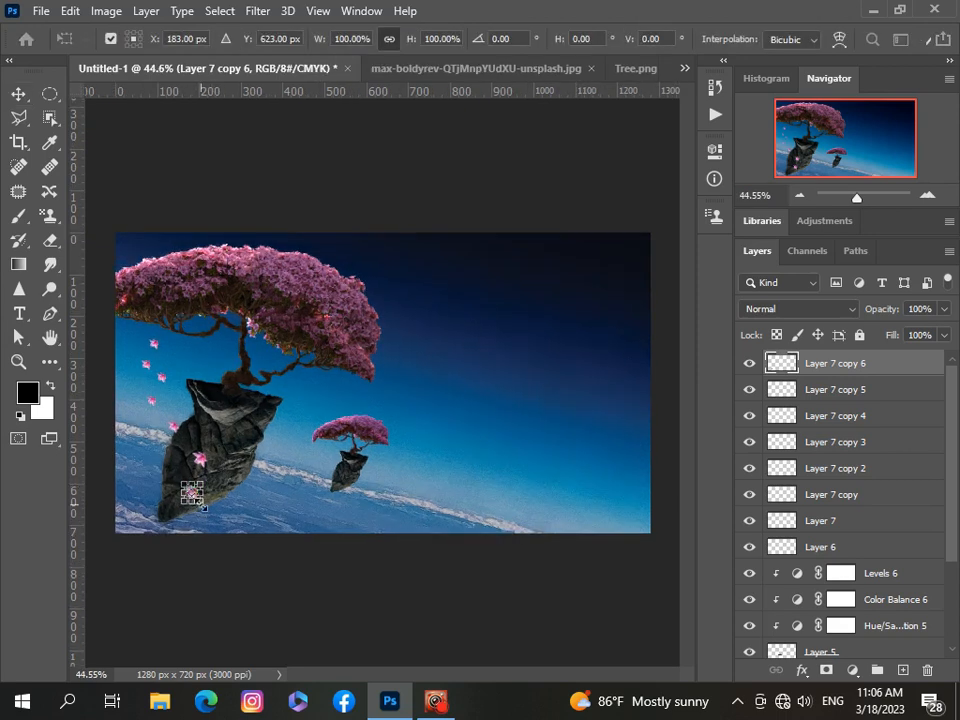
drag(200, 503, 205, 506)
key(Return)
scroll(390, 620, down, 1)
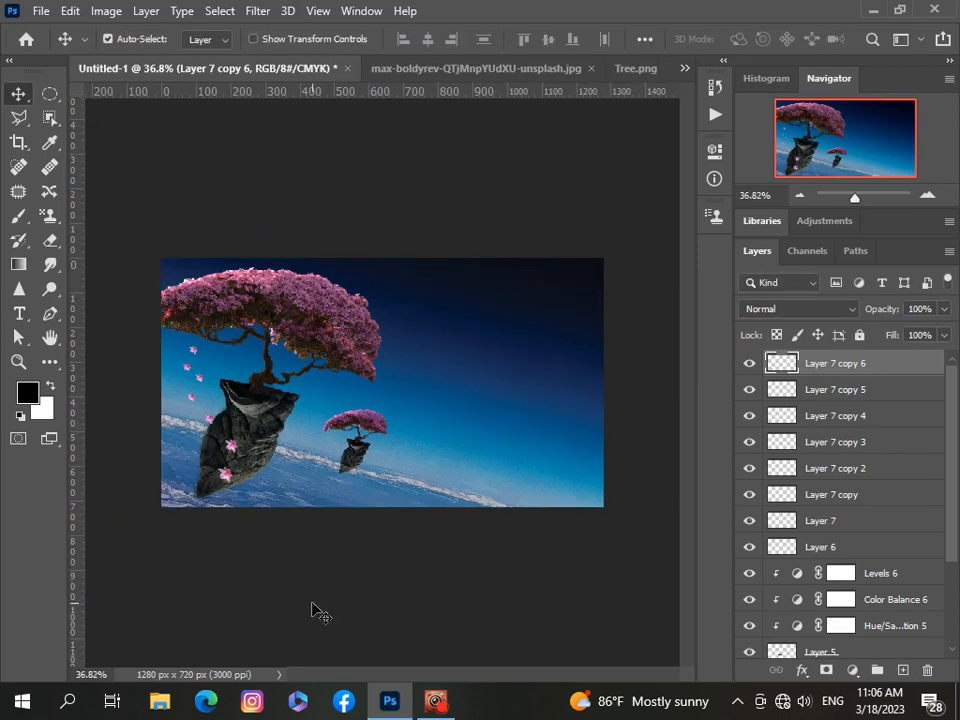
Duplicate the flower near the rock's tip and place a resized copy below it at the image's bottom edge.
key(ctrl+j)
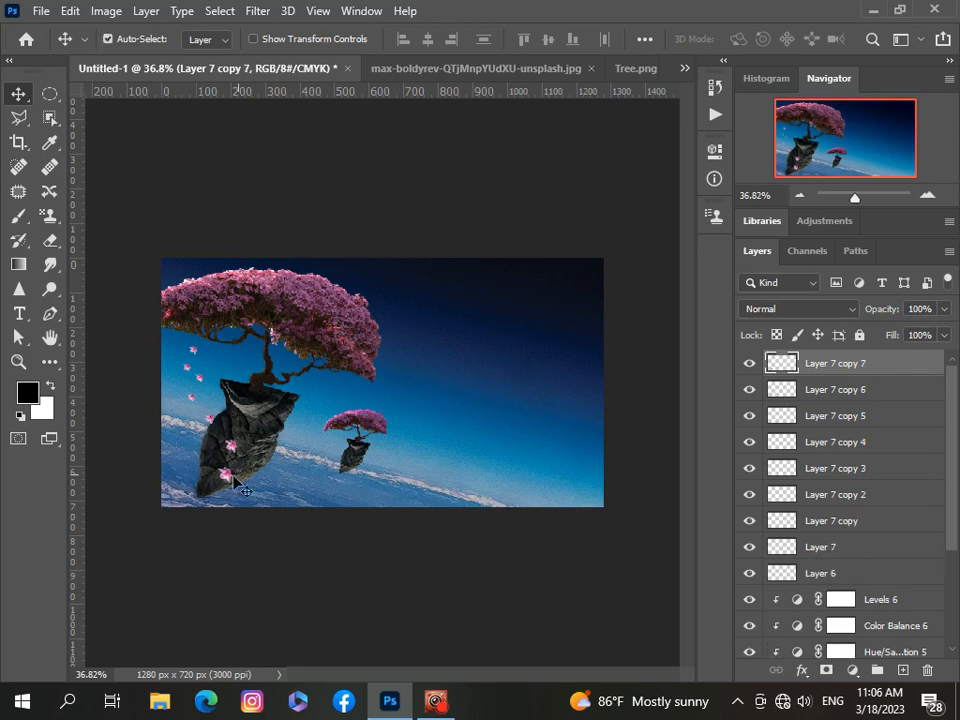
mouse_move(240, 486)
mouse_down()
mouse_move(223, 510)
mouse_move(233, 493)
mouse_up()
key(ctrl+t)
key(Return)
scroll(253, 570, down, 2)
scroll(253, 567, up, 3)
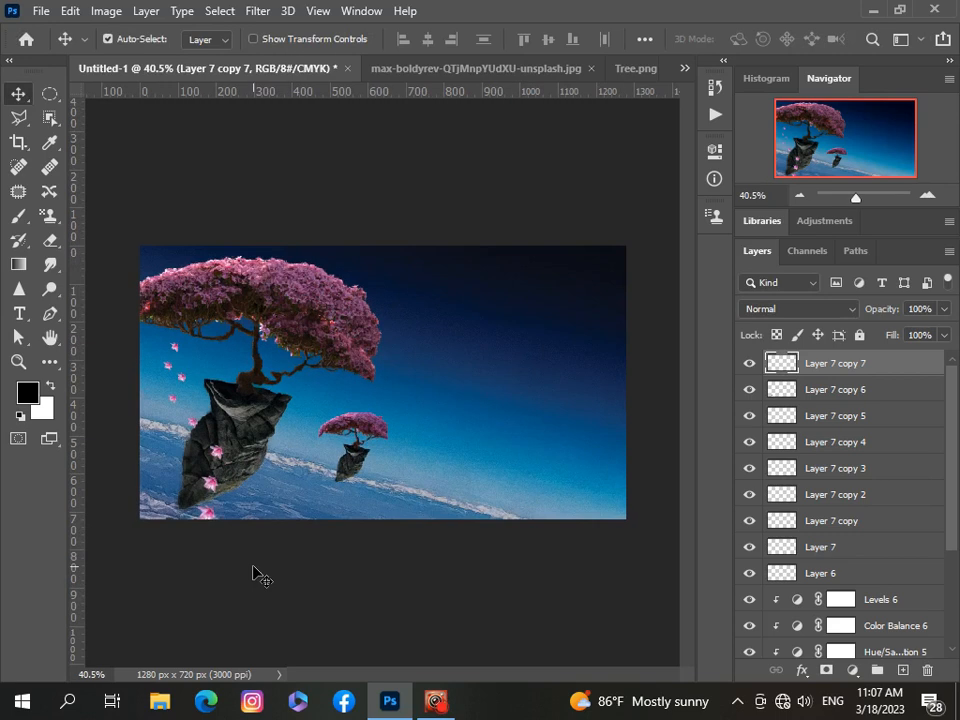
scroll(220, 490, down, 2)
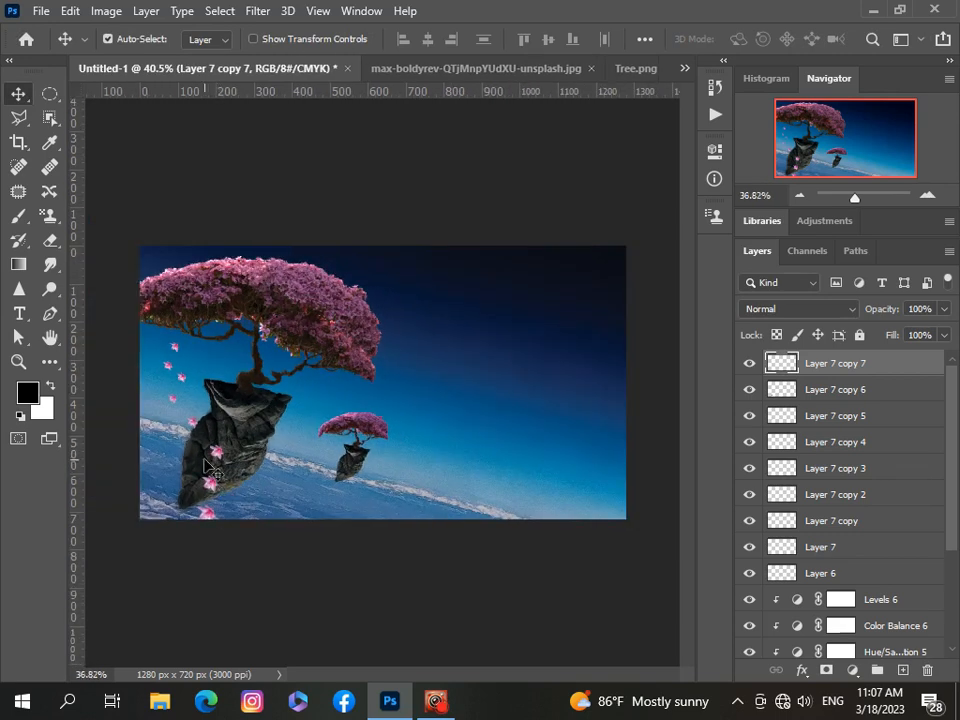
Stagger the two flowers over the large rock, shifting Layer 7 copy 6 to the right and Layer 7 copy 5 to the left.
click(794, 393)
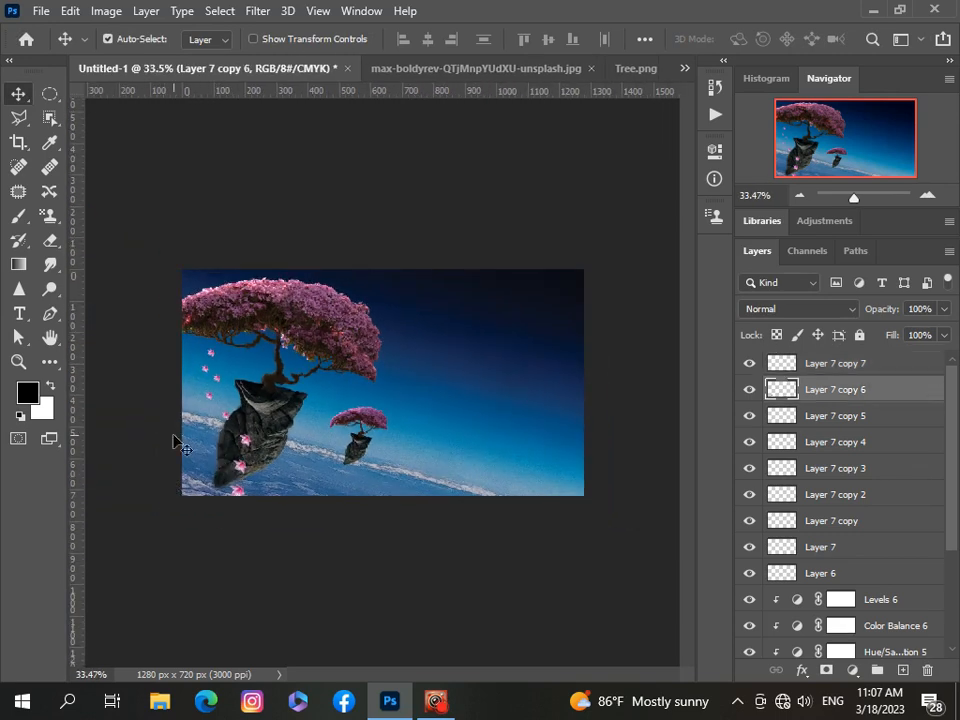
drag(244, 472, 236, 445)
click(812, 418)
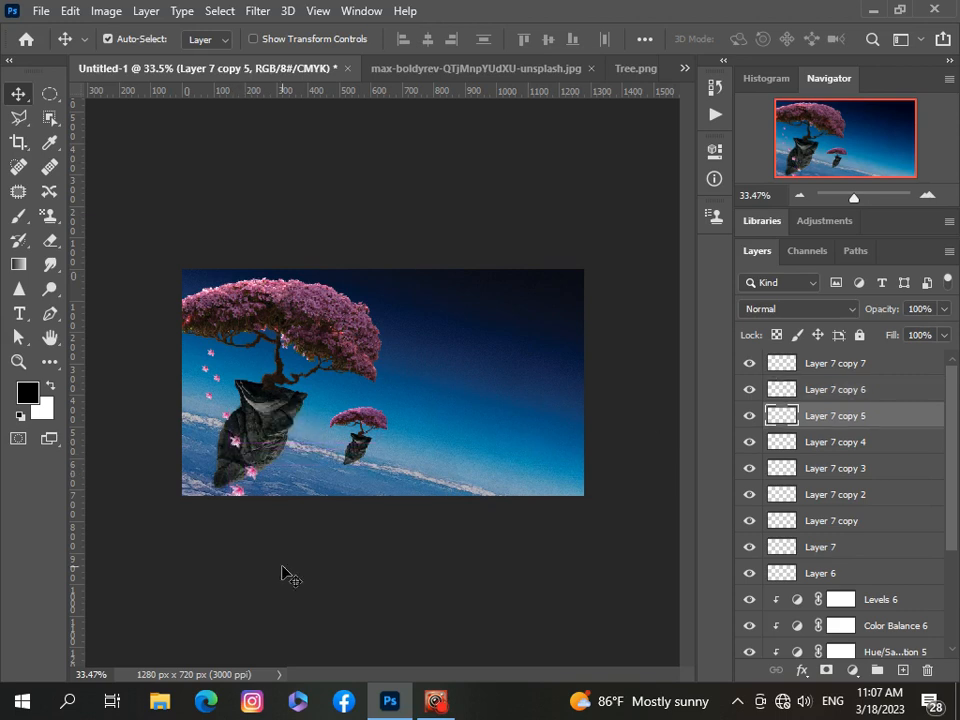
key(ctrl+plus)
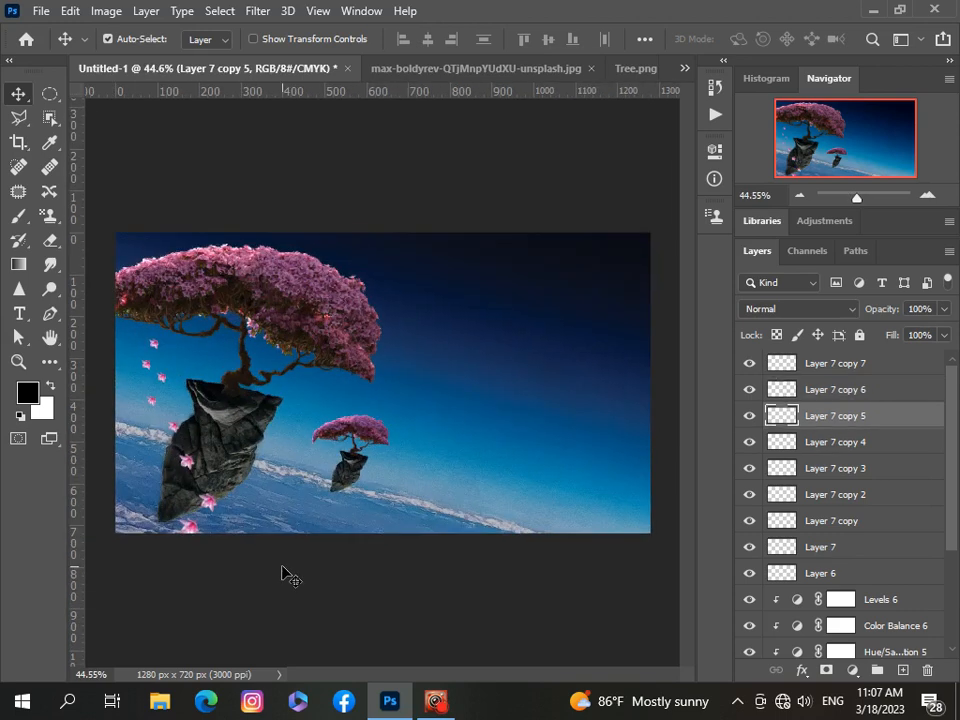
key(ctrl+minus)
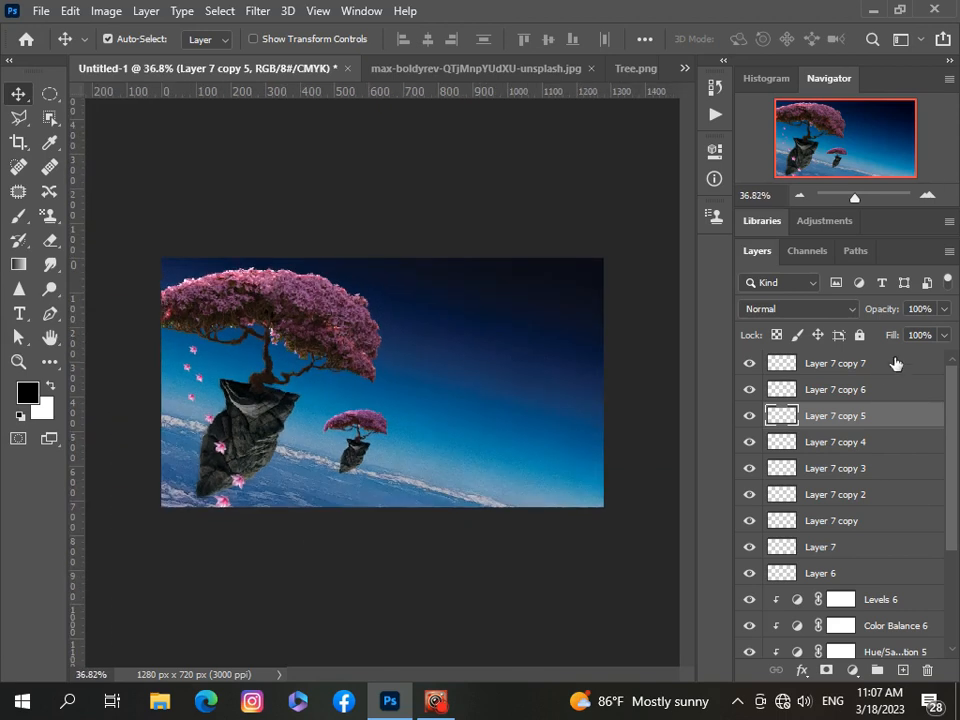
Group Layer 7 and its seven copies into one layer group.
click(896, 363)
ctrl+click(904, 372)
ctrl+click(907, 365)
ctrl+click(909, 392)
ctrl+click(914, 418)
ctrl+click(919, 445)
ctrl+click(922, 471)
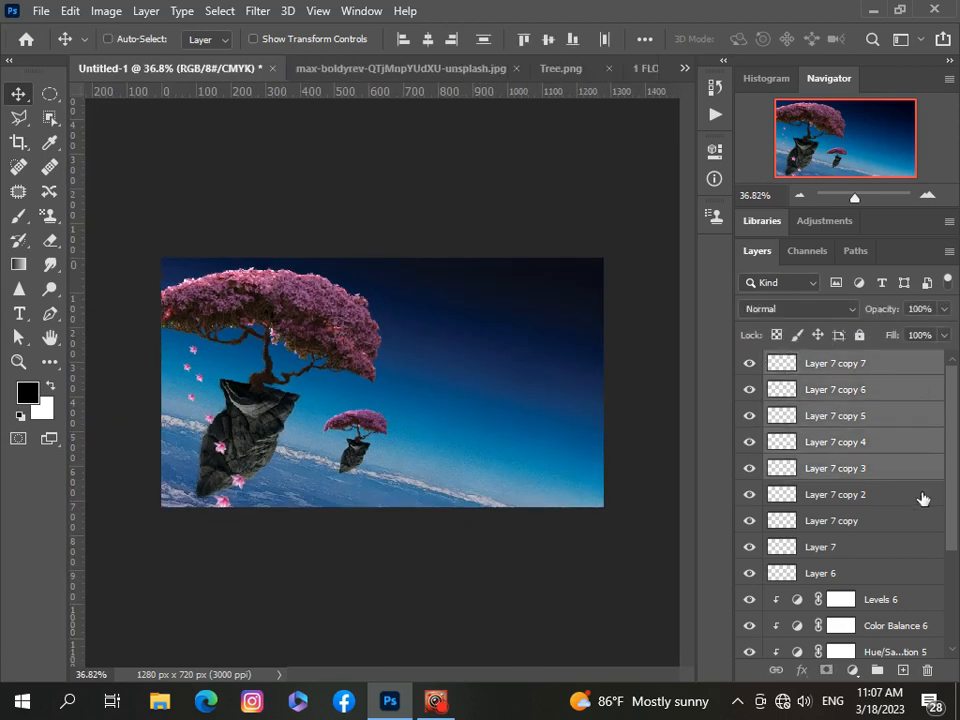
ctrl+click(923, 496)
ctrl+click(921, 522)
ctrl+click(915, 549)
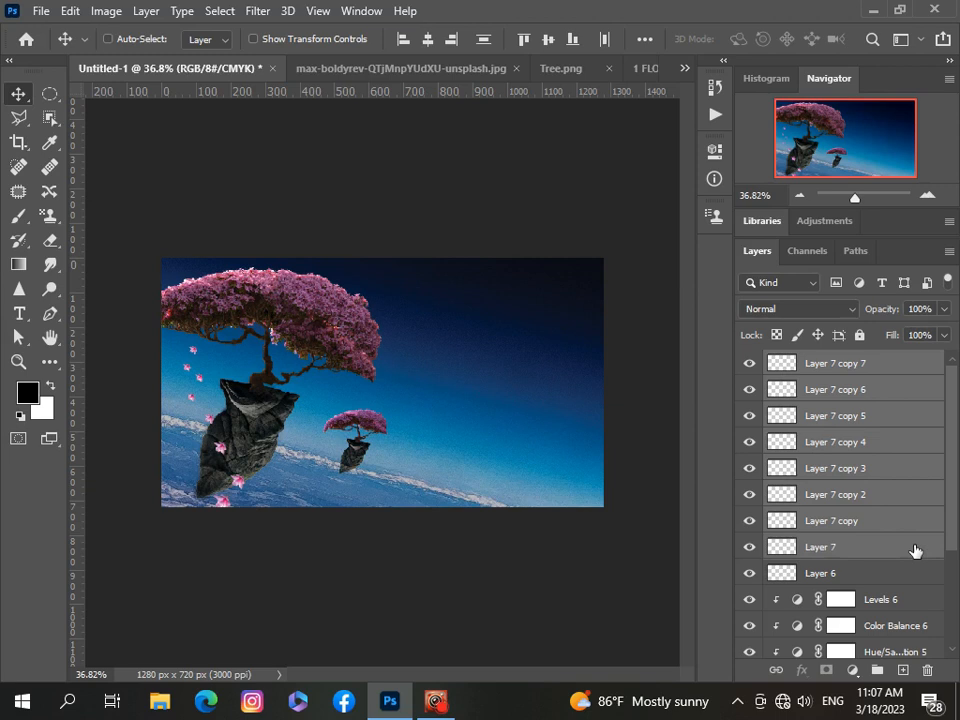
key(ctrl+g)
key(ctrl+minus)
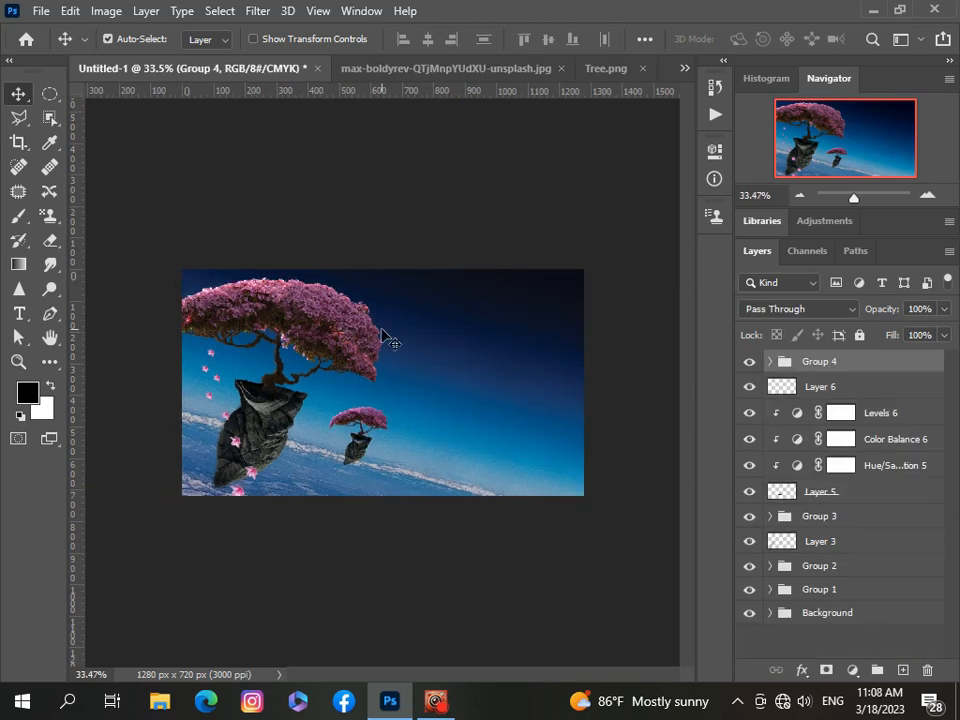
Copy the whole starfield image from its own document and paste it into Untitled-1 above the flower group.
click(684, 70)
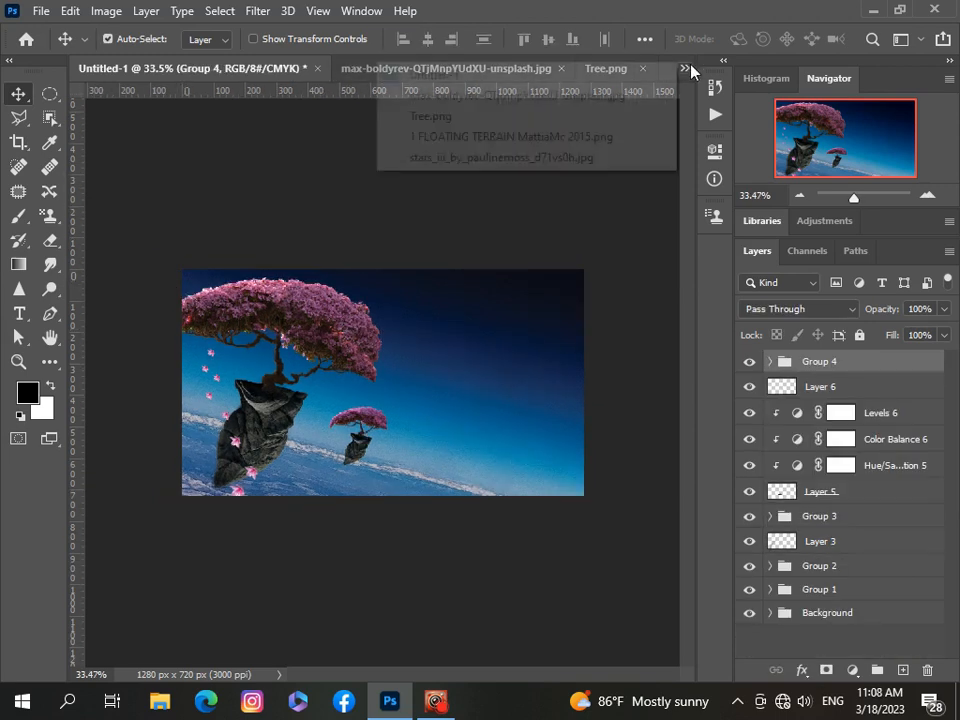
click(536, 155)
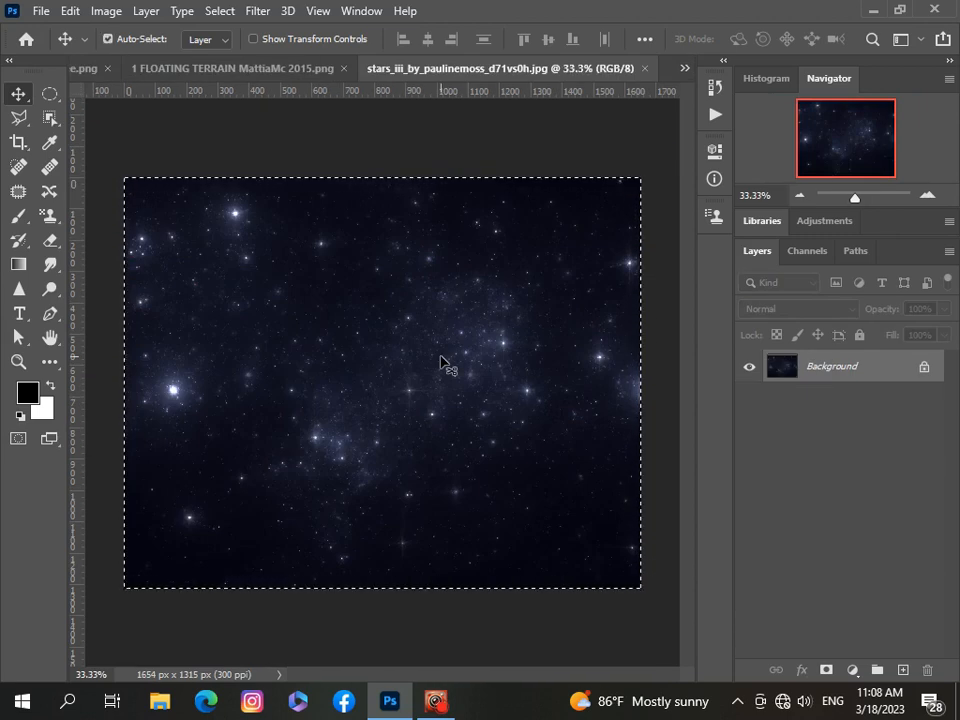
click(684, 69)
click(560, 76)
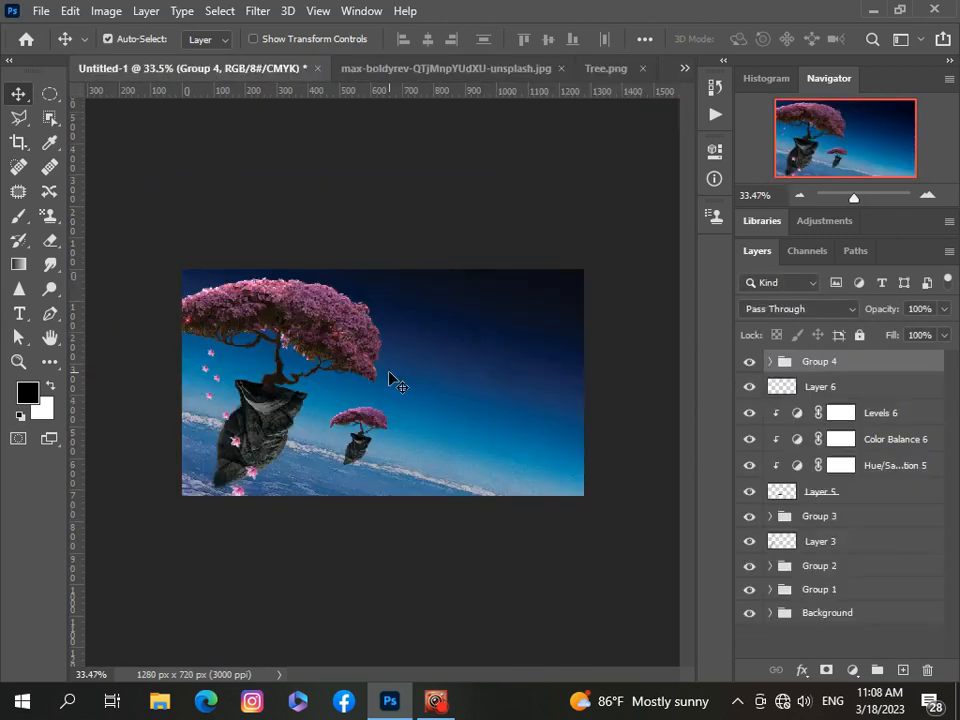
key(ctrl+v)
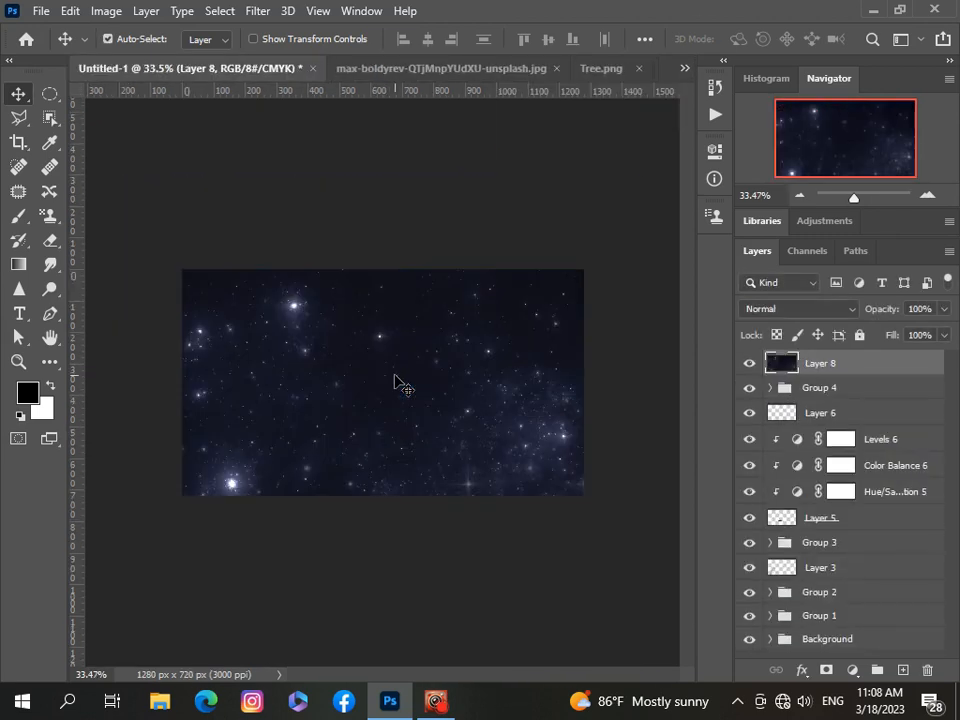
Lower the starfield's opacity to 57% and scale it to about 101.5% wide by 88.3% high so it covers the canvas.
drag(943, 309, 908, 339)
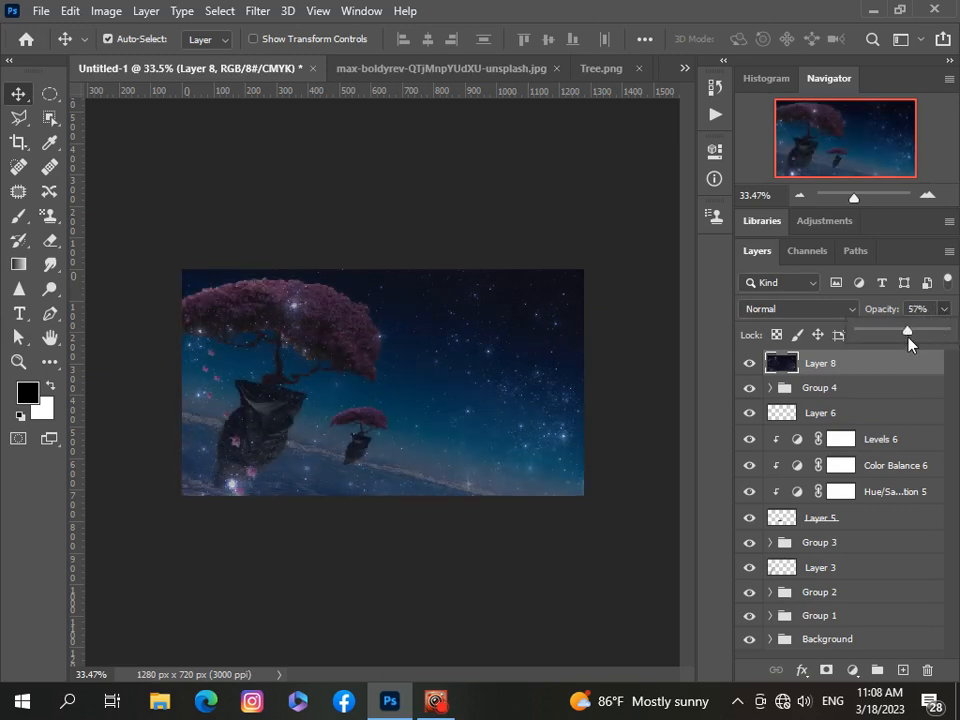
mouse_move(455, 388)
mouse_down()
mouse_move(501, 418)
mouse_move(472, 456)
mouse_move(467, 392)
mouse_up()
key(ctrl+t)
drag(193, 272, 336, 380)
drag(446, 488, 293, 364)
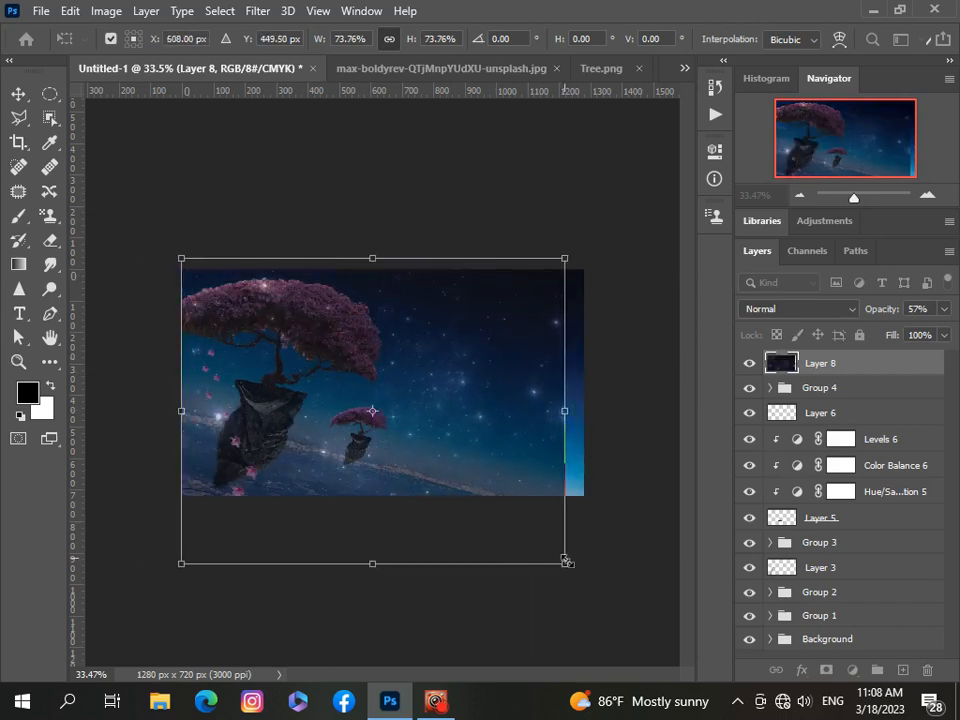
drag(556, 566, 643, 611)
drag(349, 427, 225, 418)
drag(514, 432, 585, 432)
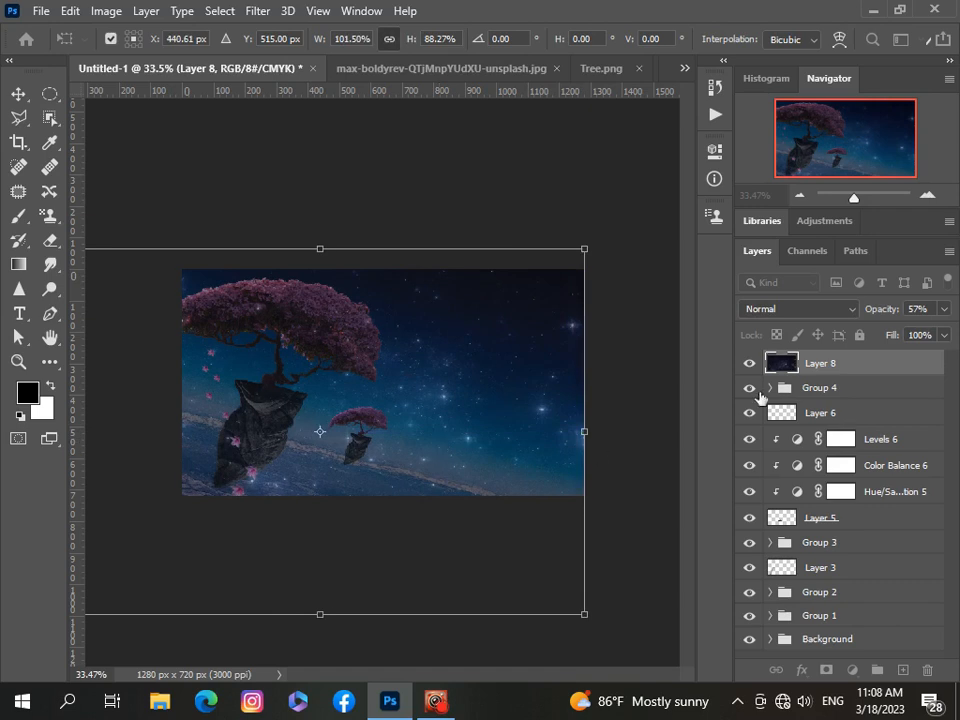
key(Return)
Set the starfield layer's opacity to 42%.
click(943, 309)
drag(937, 332, 898, 334)
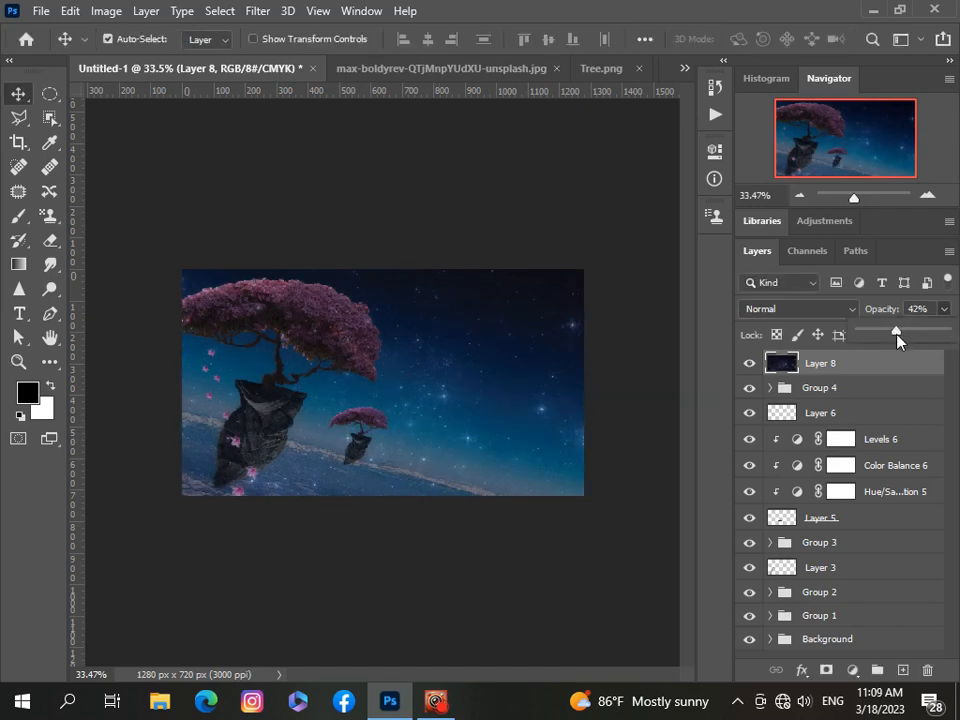
click(899, 373)
Add a Levels adjustment clipped to the starfield, raise its black input level to darken the shadows, and reselect Layer 8.
click(852, 670)
click(826, 423)
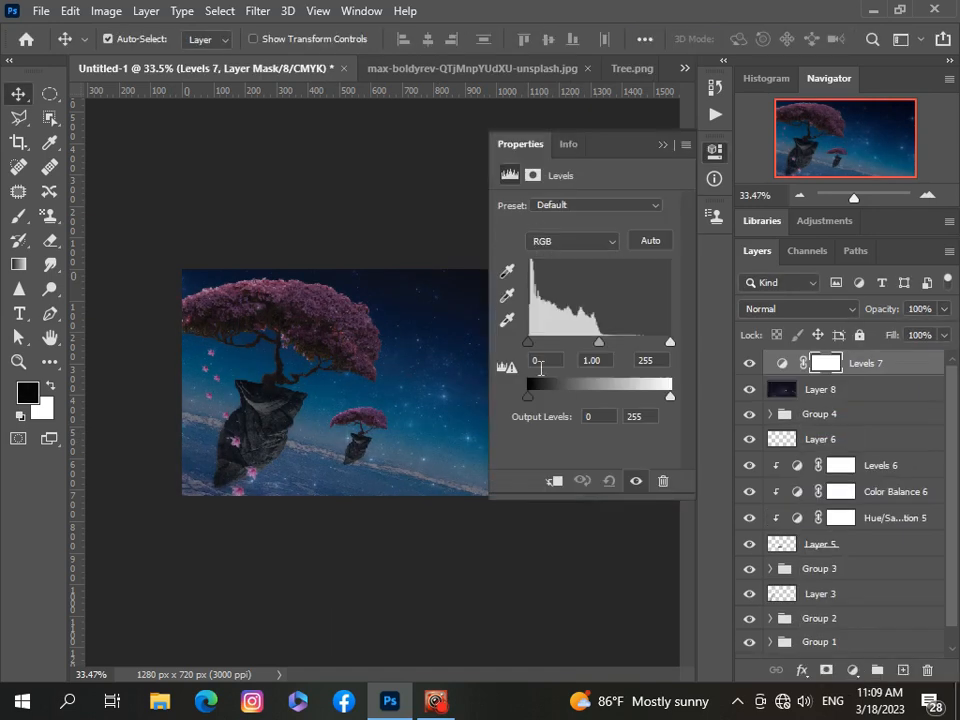
drag(528, 342, 535, 343)
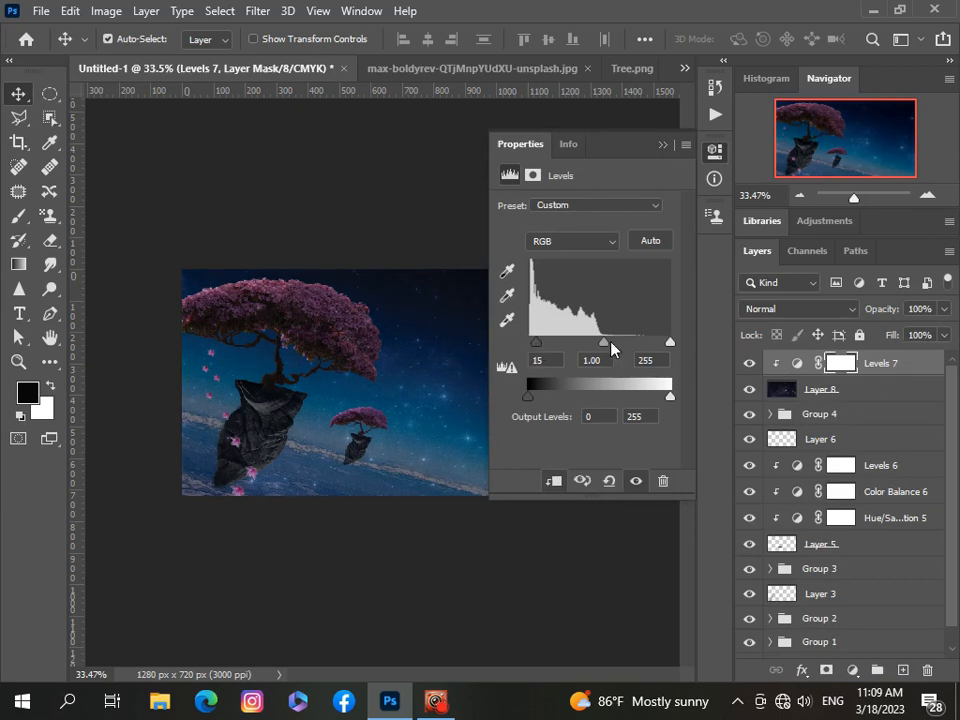
drag(535, 405, 533, 403)
drag(540, 345, 547, 348)
click(663, 148)
scroll(231, 421, up, 1)
scroll(223, 420, down, 1)
click(870, 390)
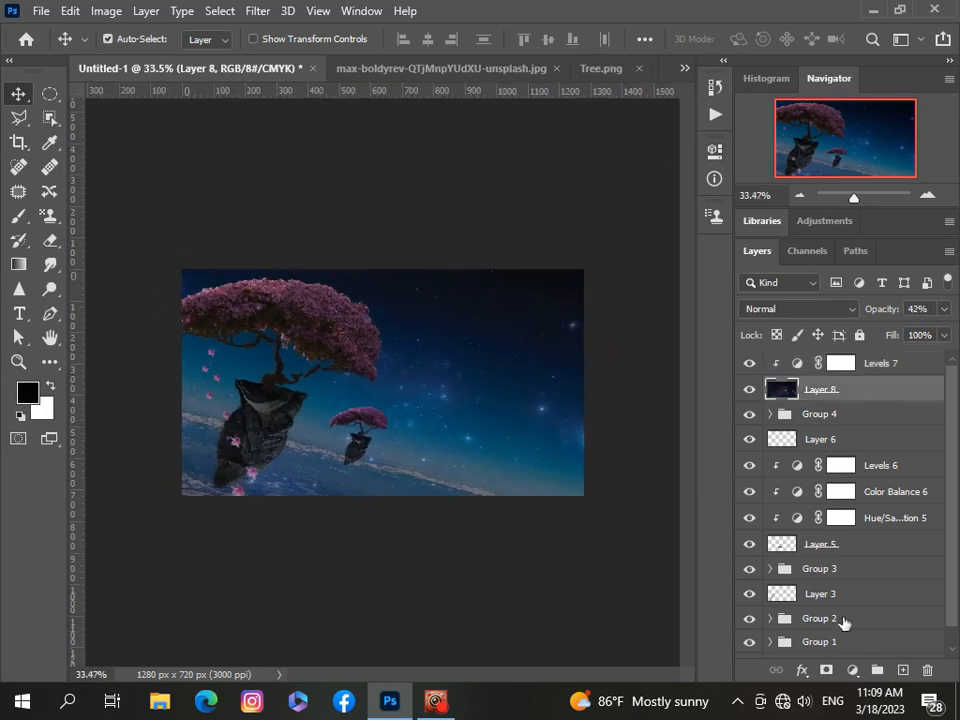
Add a layer mask to the starfield layer and paint black over the large tree's blossoms with a 100 px brush at 28% opacity.
click(826, 670)
click(18, 215)
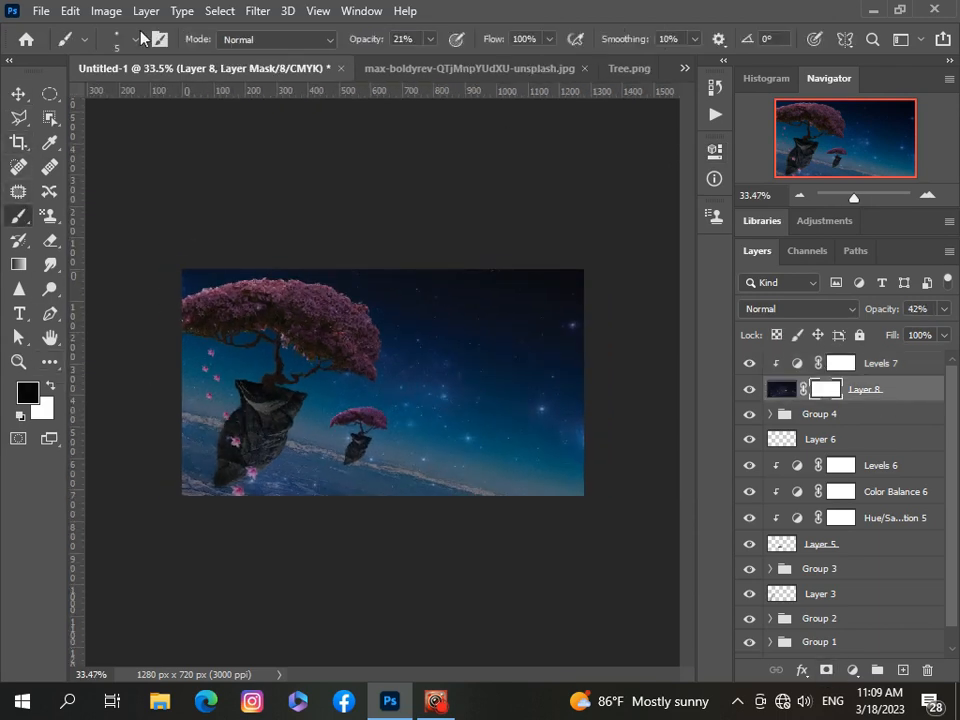
click(137, 39)
click(301, 295)
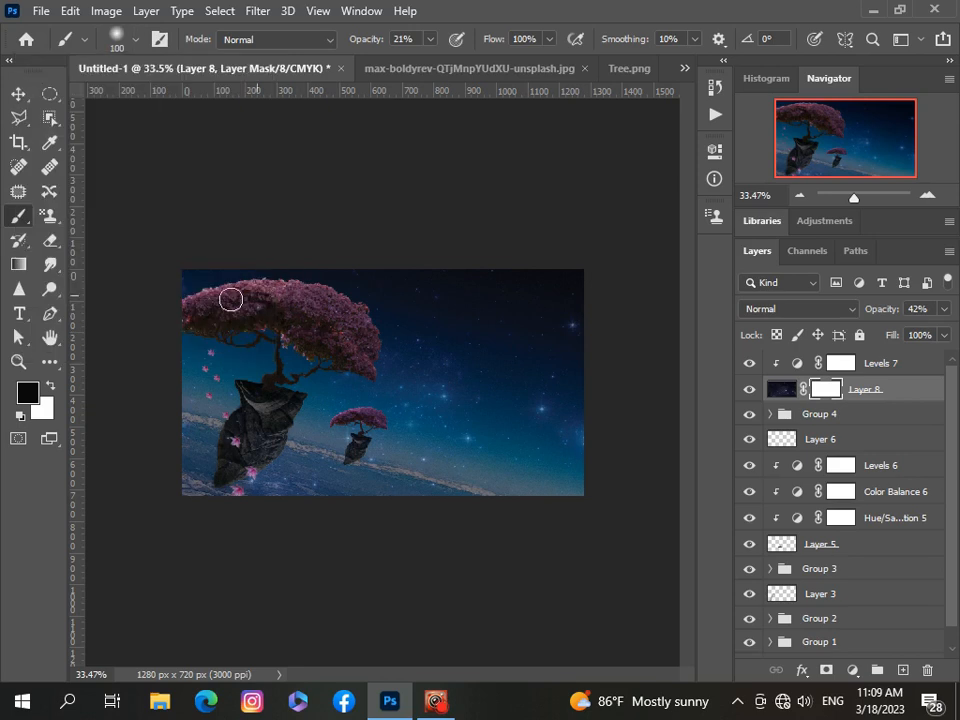
click(430, 39)
click(192, 321)
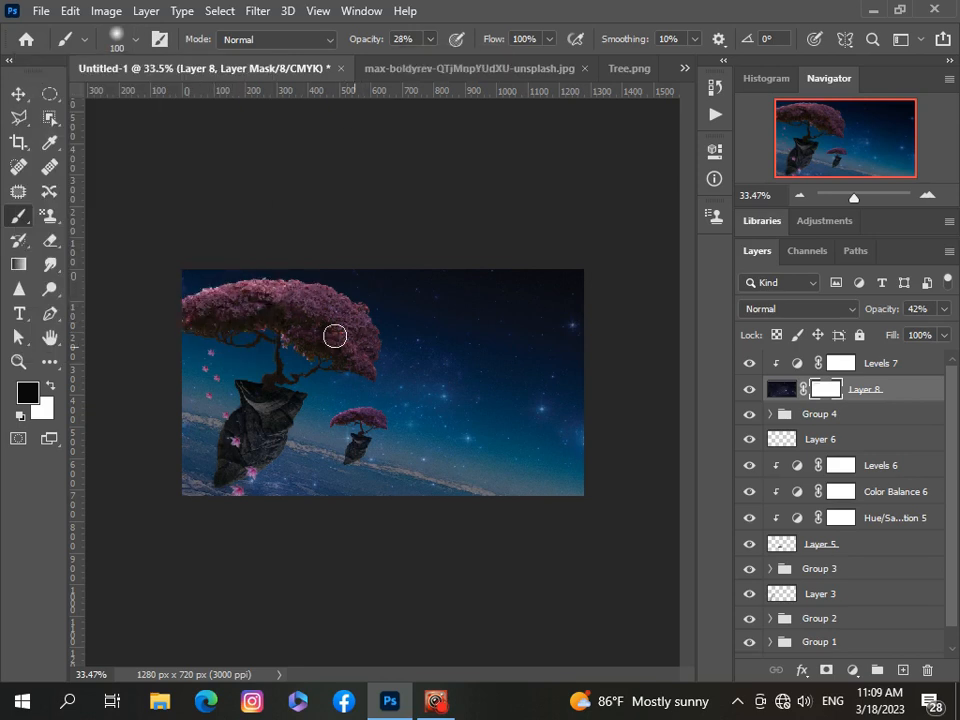
drag(335, 336, 211, 312)
Raise the brush opacity to 62% and paint the starfield mask again over the large tree's crown.
scroll(266, 328, down, 2)
scroll(266, 328, up, 1)
click(431, 40)
drag(428, 65, 459, 63)
click(225, 313)
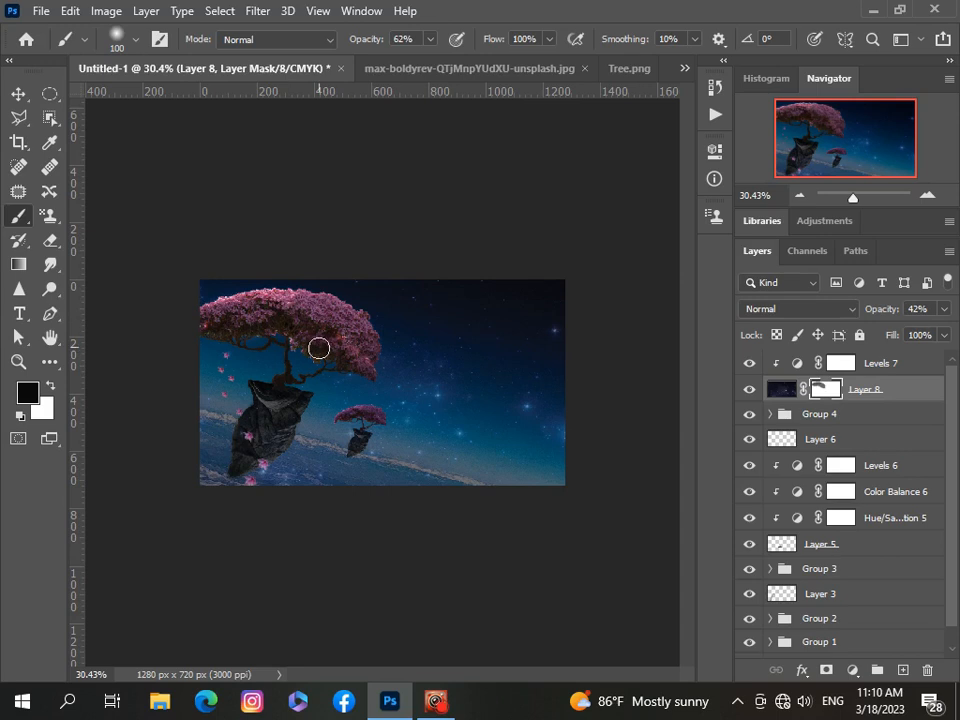
Reduce the brush to 12 px and paint the starfield mask over the small floating tree.
scroll(317, 347, up, 1)
scroll(364, 443, up, 11)
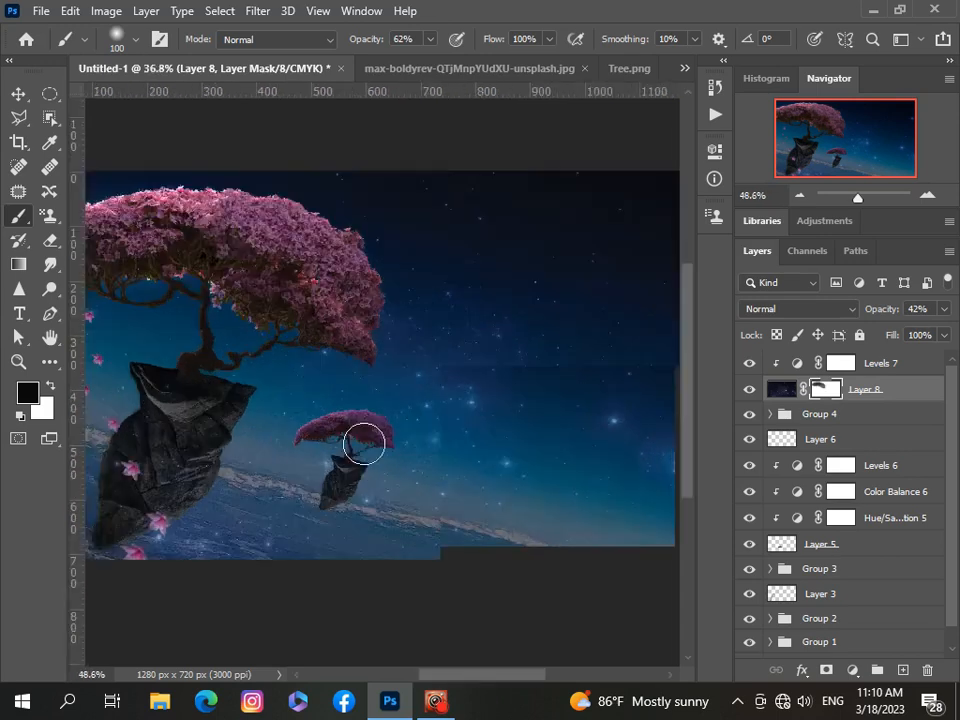
click(135, 39)
drag(157, 101, 111, 102)
drag(382, 407, 391, 397)
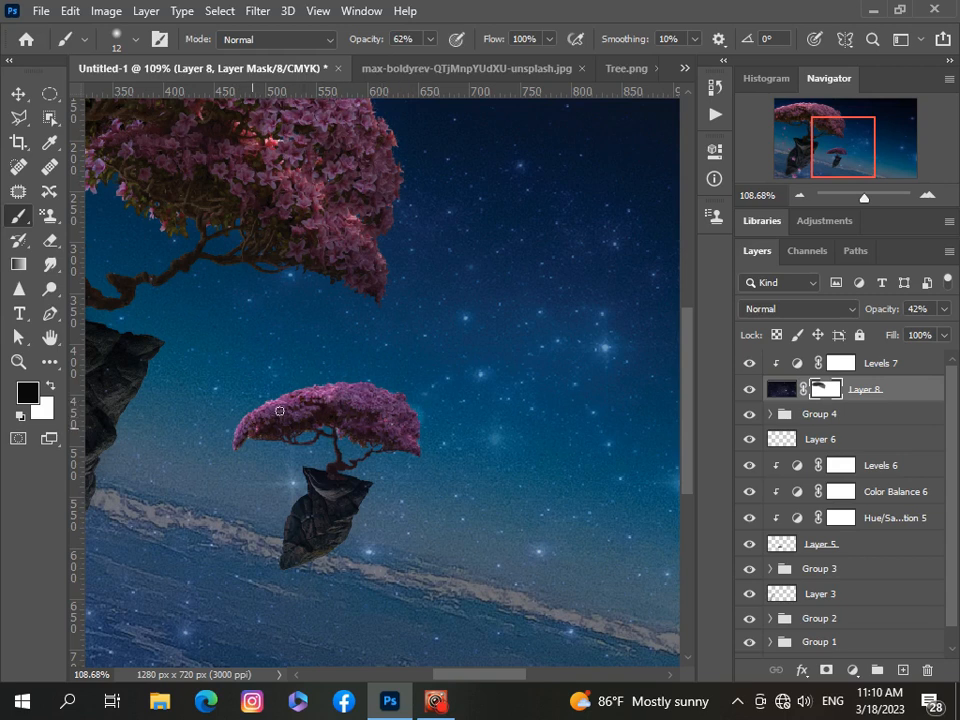
Enlarge the brush to 165 px and mask the starfield off the large floating rock.
scroll(252, 429, down, 10)
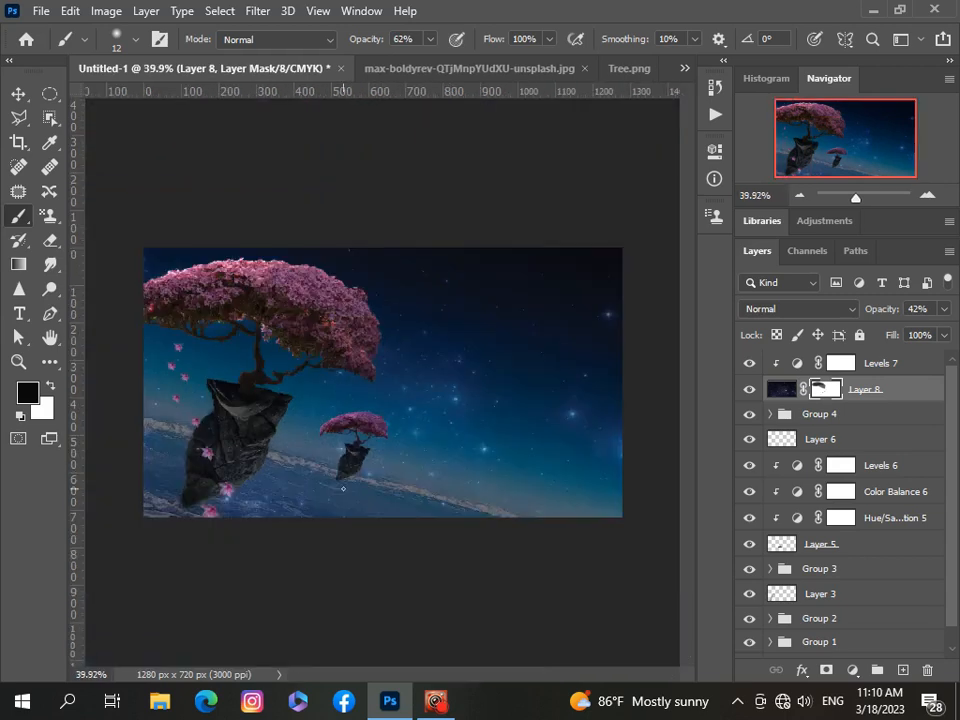
click(137, 41)
click(184, 102)
mouse_move(250, 421)
mouse_down()
mouse_move(236, 435)
mouse_move(231, 427)
mouse_move(201, 465)
mouse_up()
scroll(197, 531, down, 5)
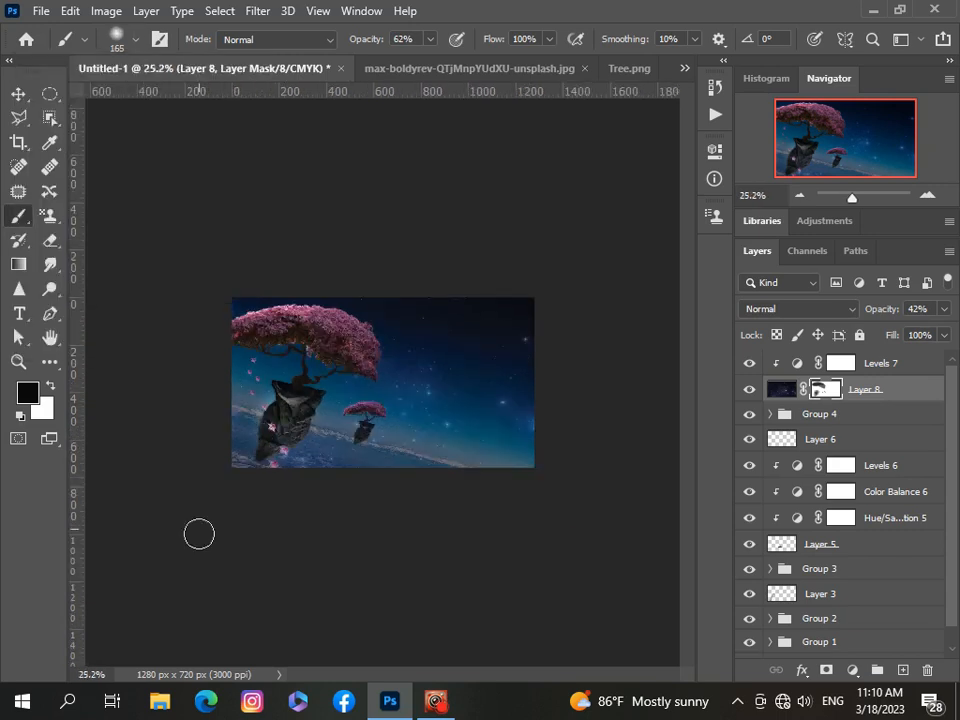
scroll(255, 534, up, 4)
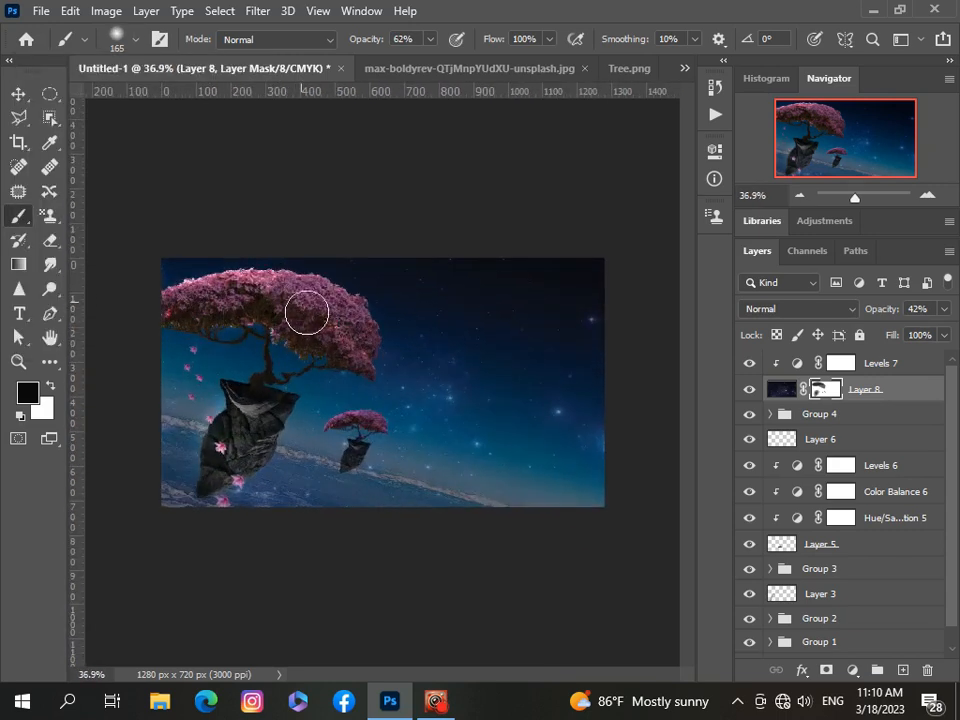
Set the brush size to 51 px and touch up the starfield mask around the large floating rock.
click(137, 41)
key(Return)
scroll(287, 512, down, 3)
scroll(289, 512, up, 2)
scroll(290, 512, down, 2)
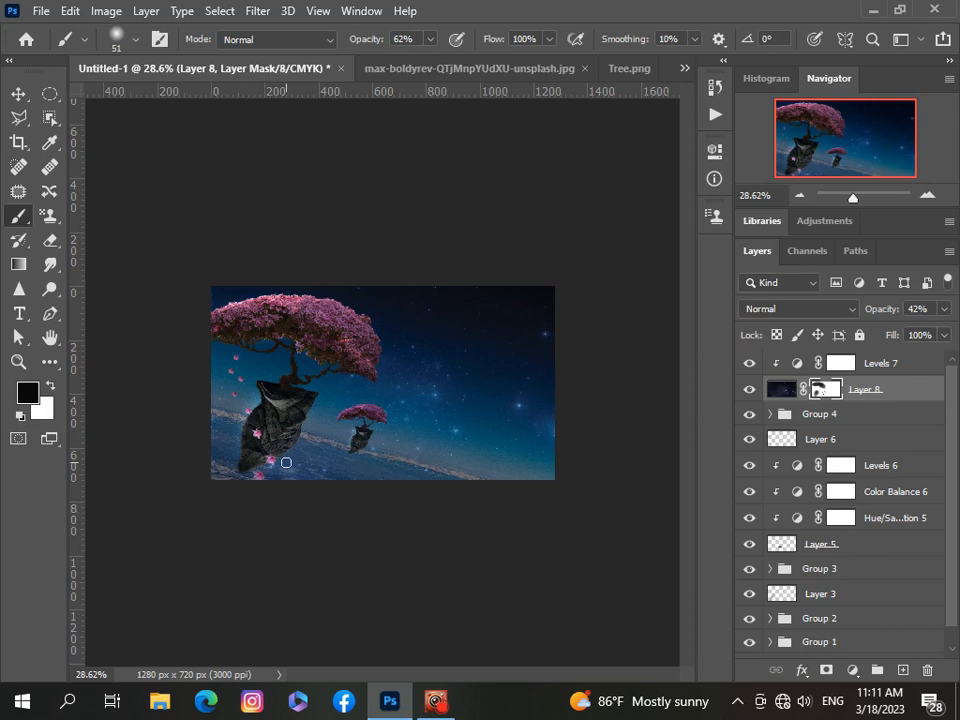
scroll(290, 458, up, 2)
Group the starfield layer together with its clipped Levels 7 adjustment.
click(933, 365)
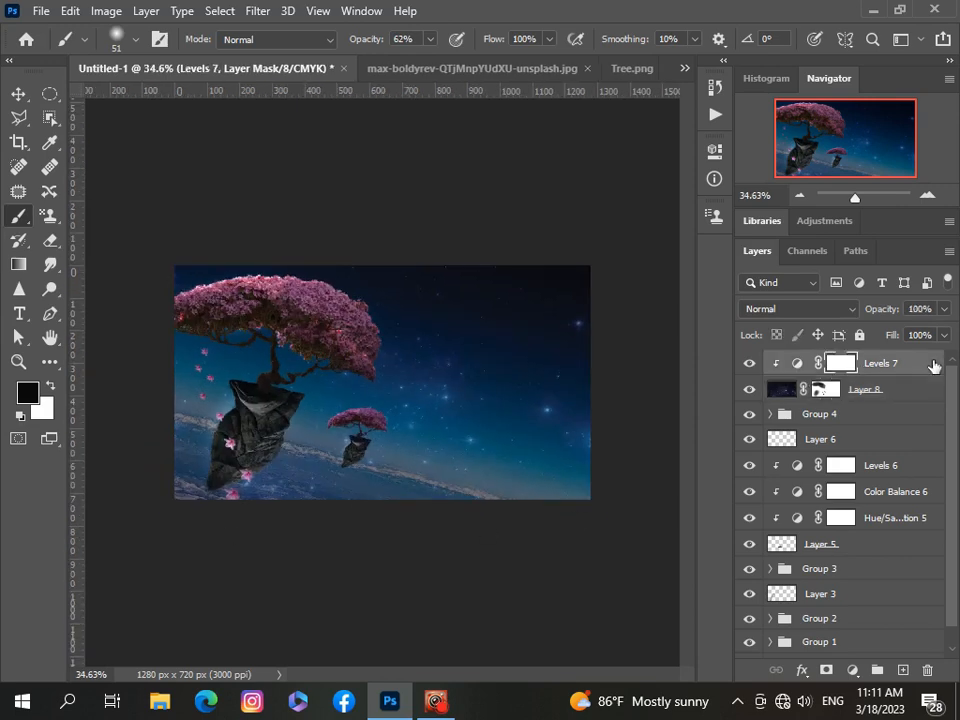
shift+click(922, 388)
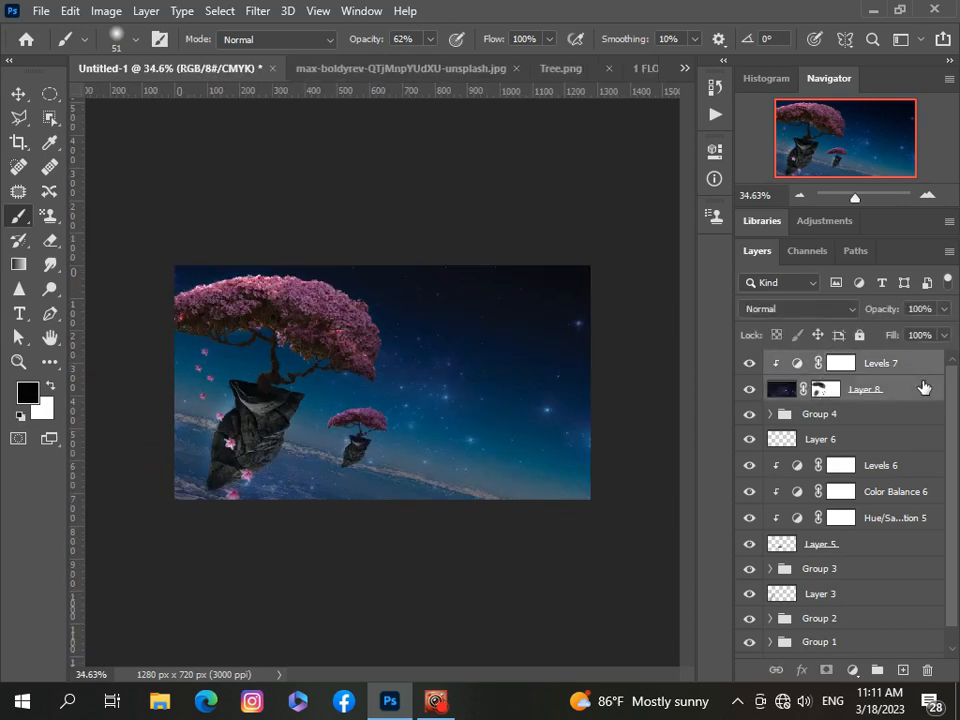
key(ctrl+g)
Create a new layer on top and paint the upper sky with a 432 px soft brush in sampled dark navy 040514.
click(903, 670)
click(135, 40)
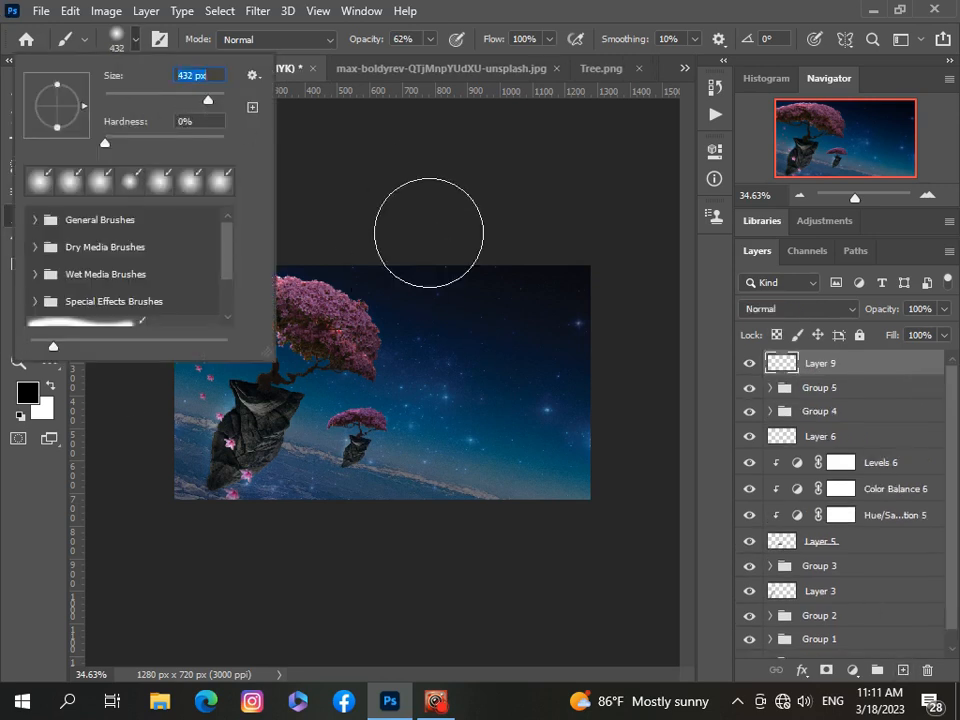
click(486, 184)
click(28, 392)
click(420, 279)
click(888, 297)
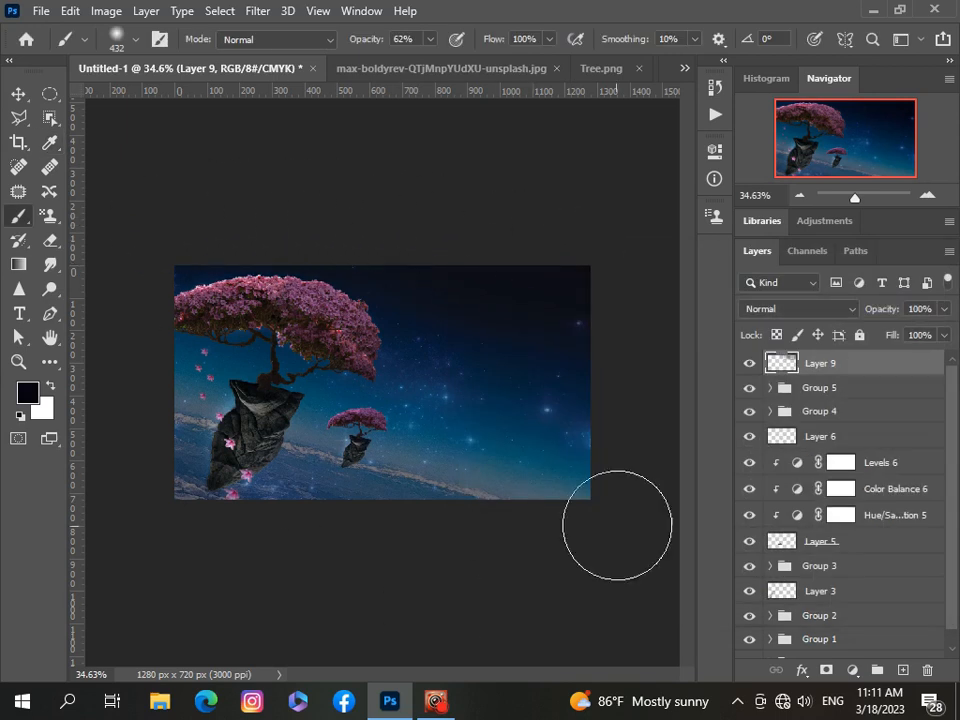
Paint over the sky's lower-right area with a teal blue sampled there and set Layer 9's blend mode to Soft Light.
click(28, 392)
drag(779, 257, 898, 36)
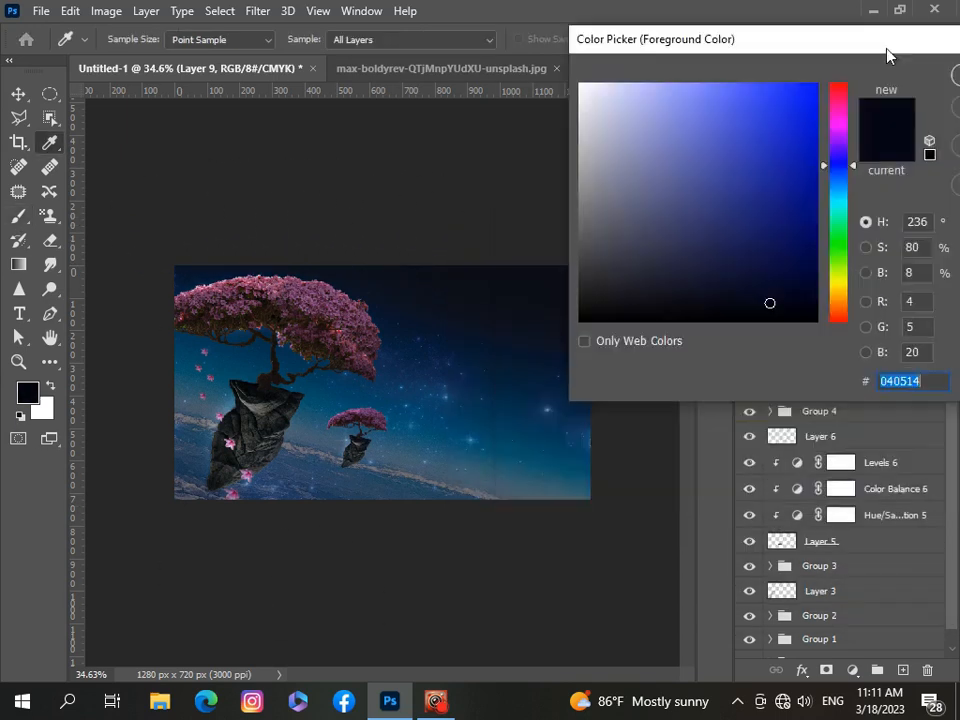
click(583, 476)
key(Return)
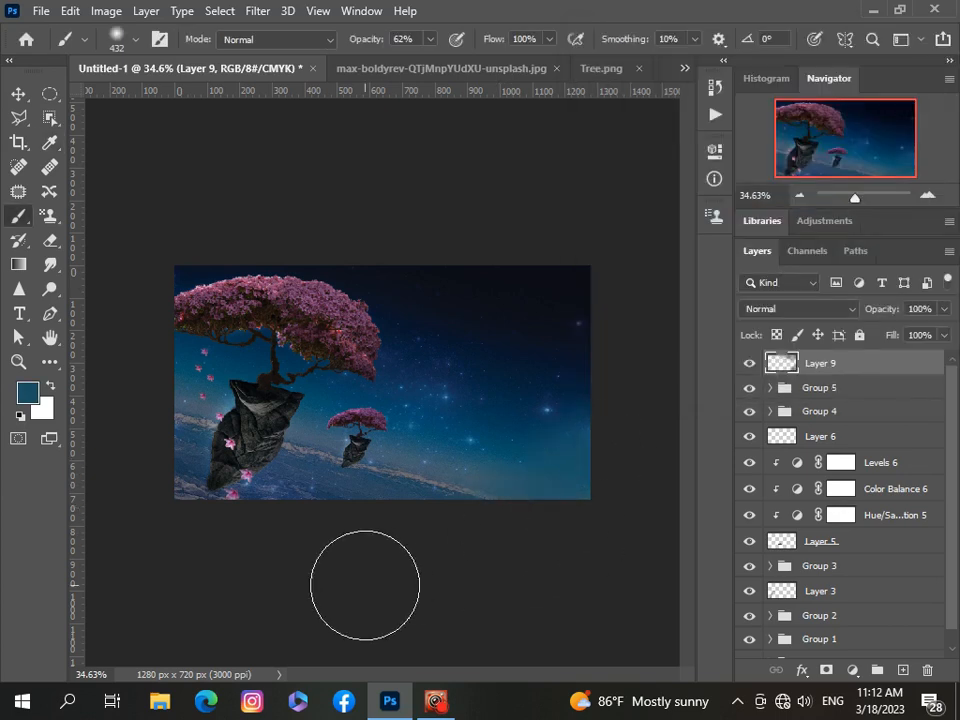
click(850, 309)
click(771, 454)
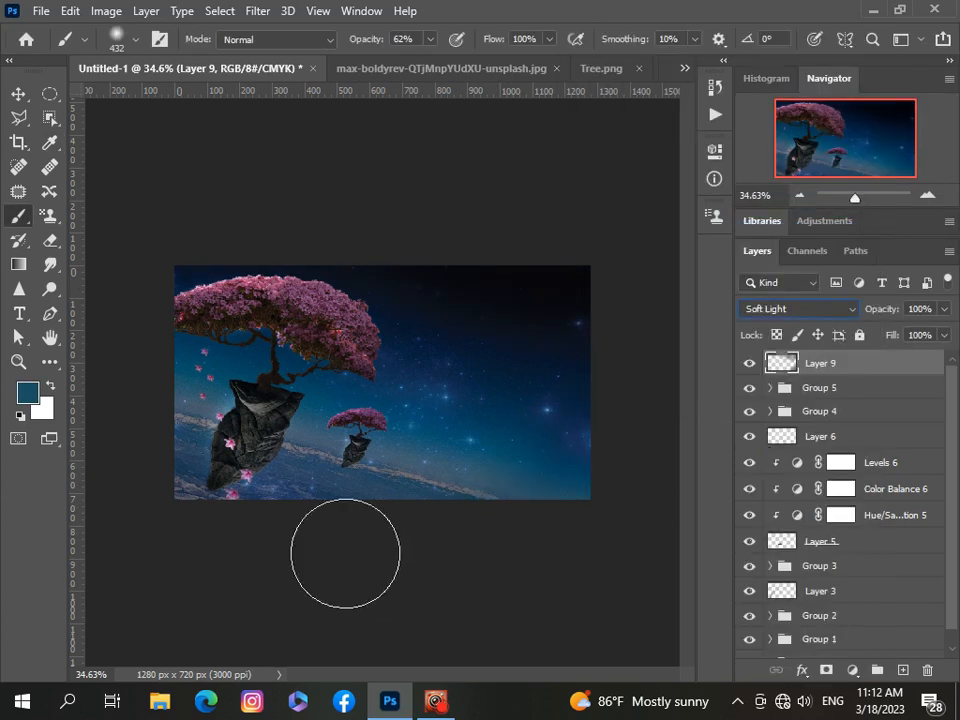
Sample a blue beside the large tree's trunk and paint it softly over the lower scene on Layer 9 at 33% brush opacity.
click(27, 392)
click(281, 364)
click(864, 78)
key(b)
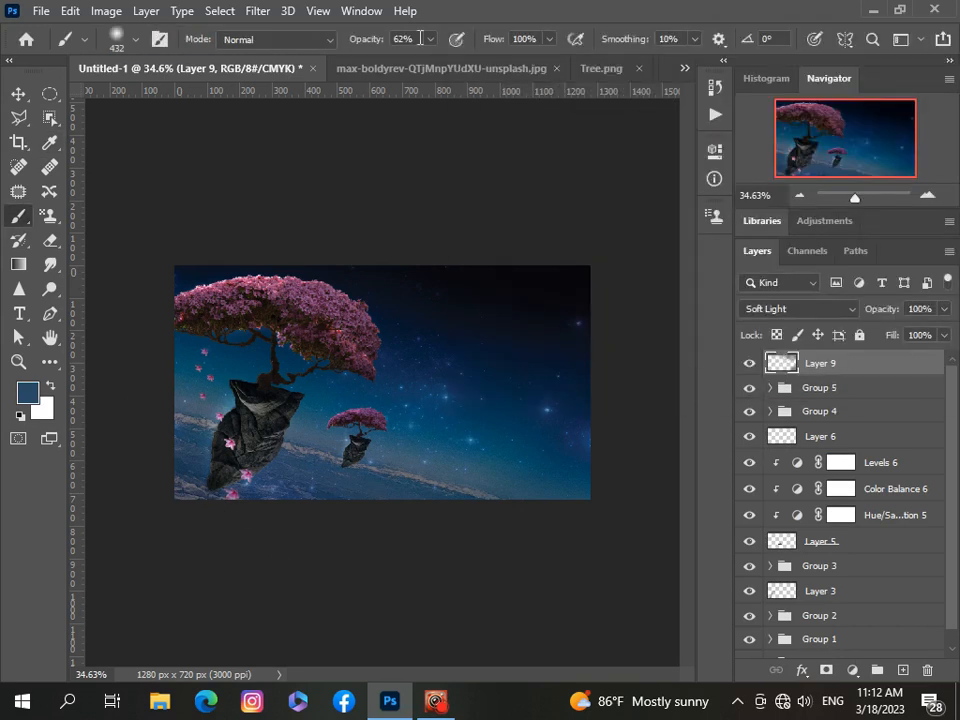
drag(430, 39, 406, 64)
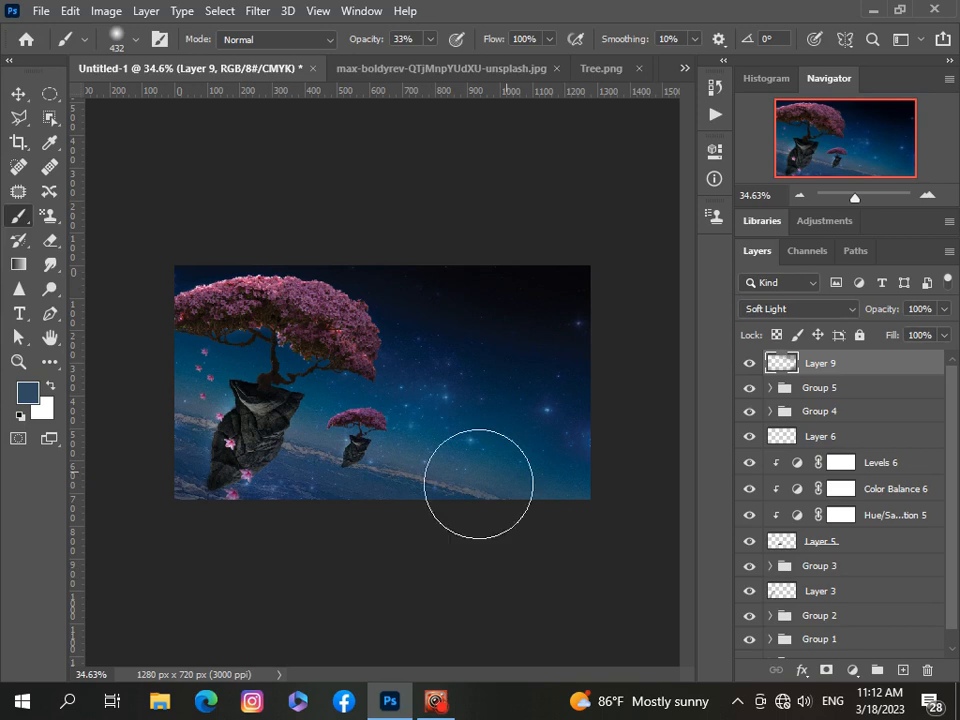
scroll(463, 596, down, 3)
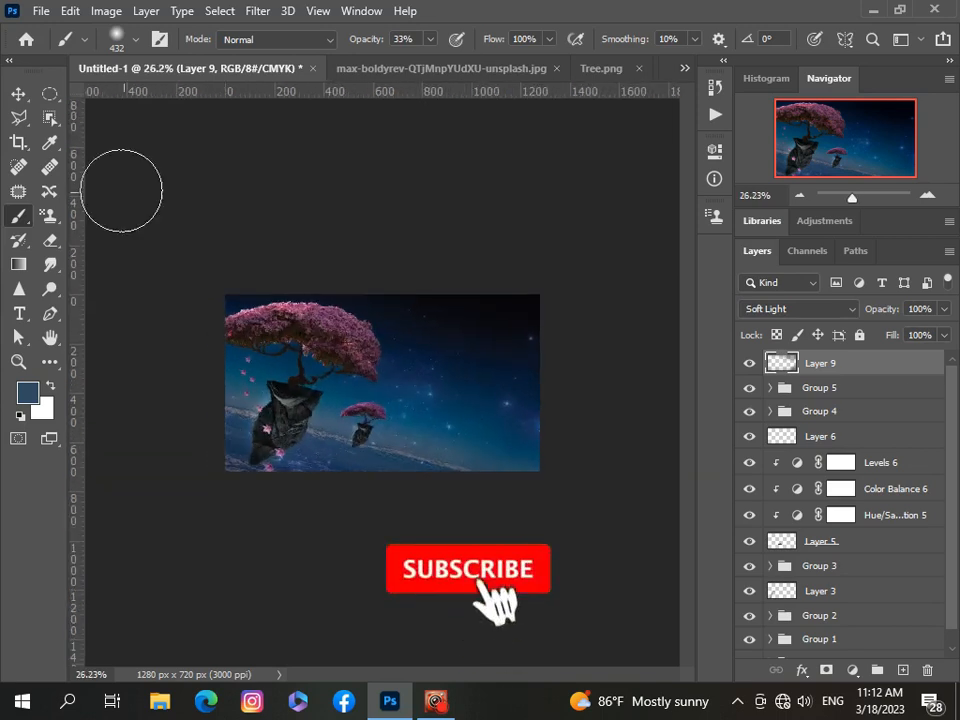
key(v)
scroll(228, 283, up, 3)
scroll(228, 279, down, 2)
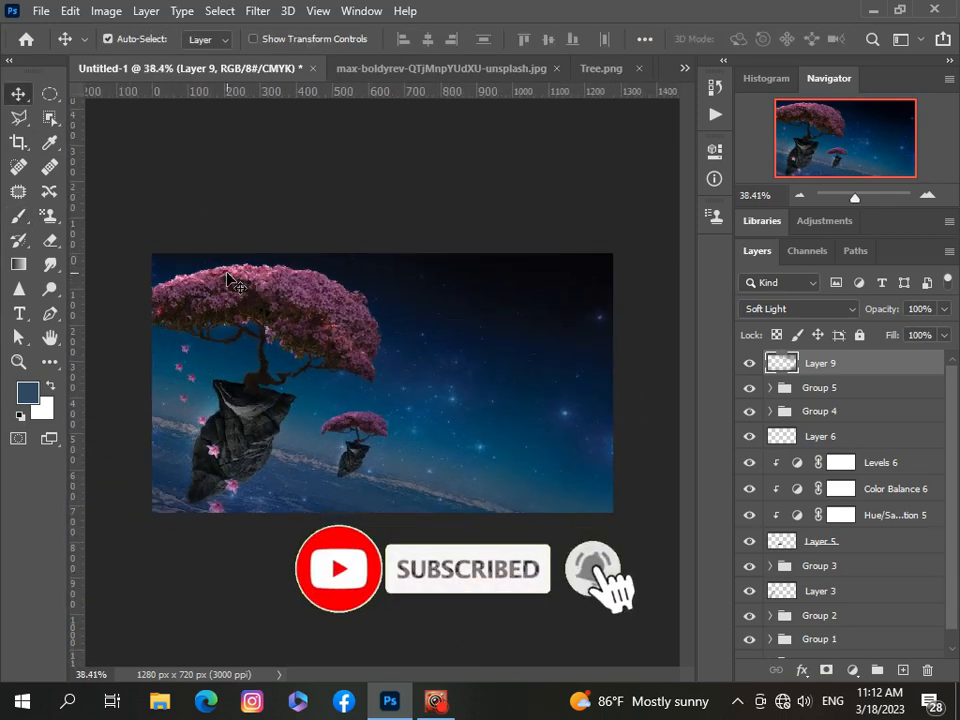